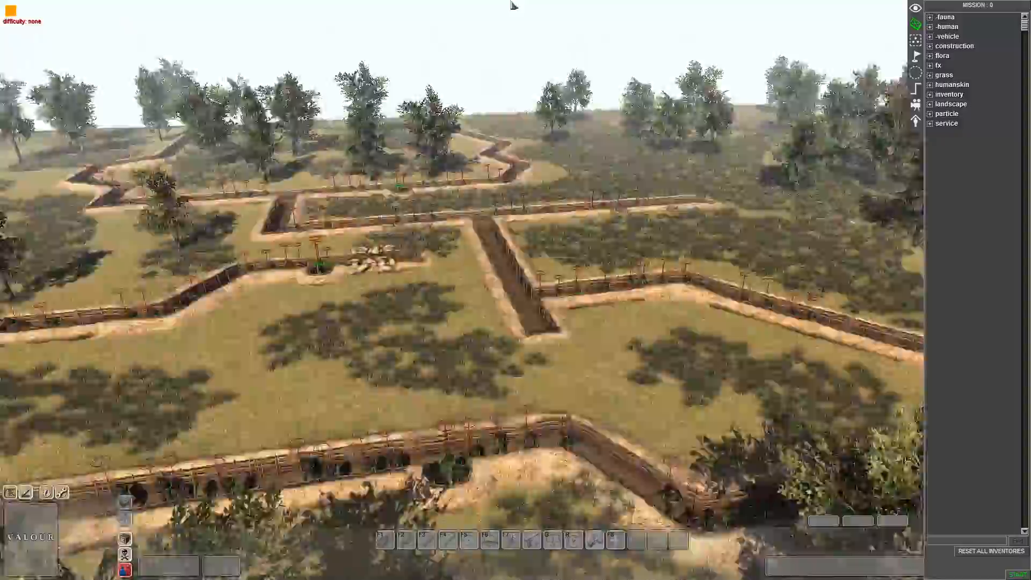
Survey the map's trench lines, beach obstacles, offshore landing craft and inland soldiers
middle_click_drag(515, 248, 480, 255)
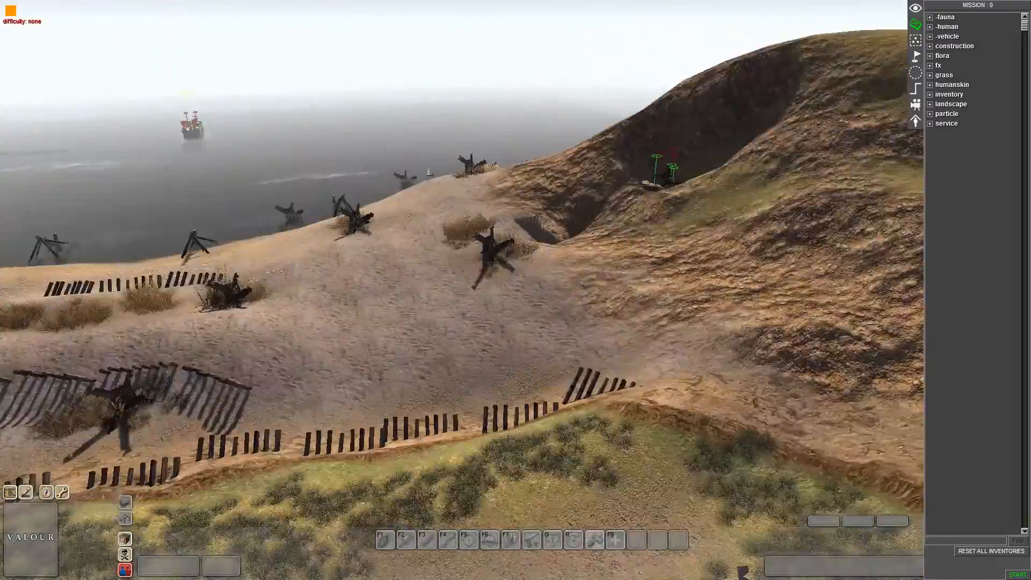
middle_click_drag(429, 173, 400, 296)
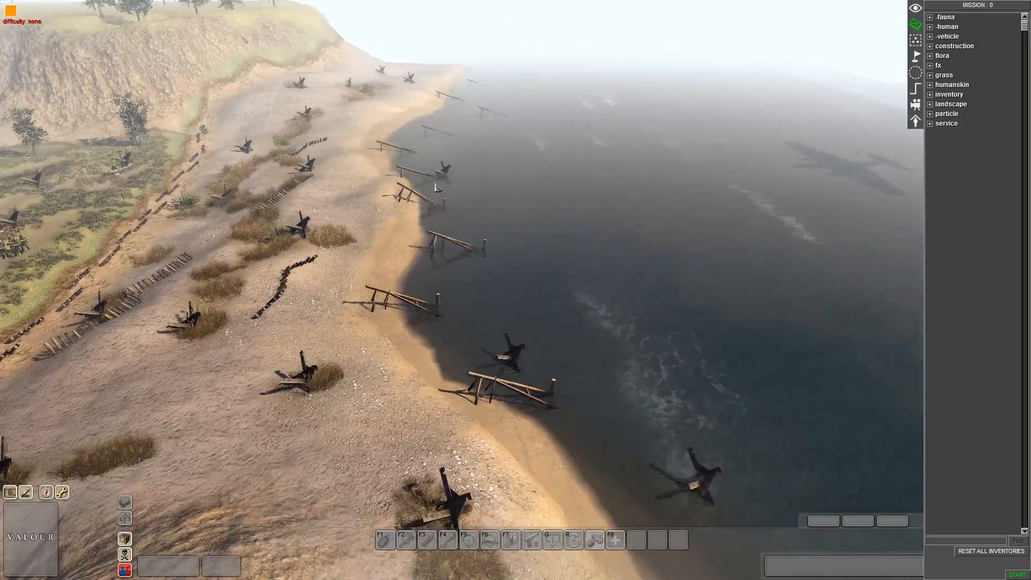
middle_click_drag(435, 183, 381, 183)
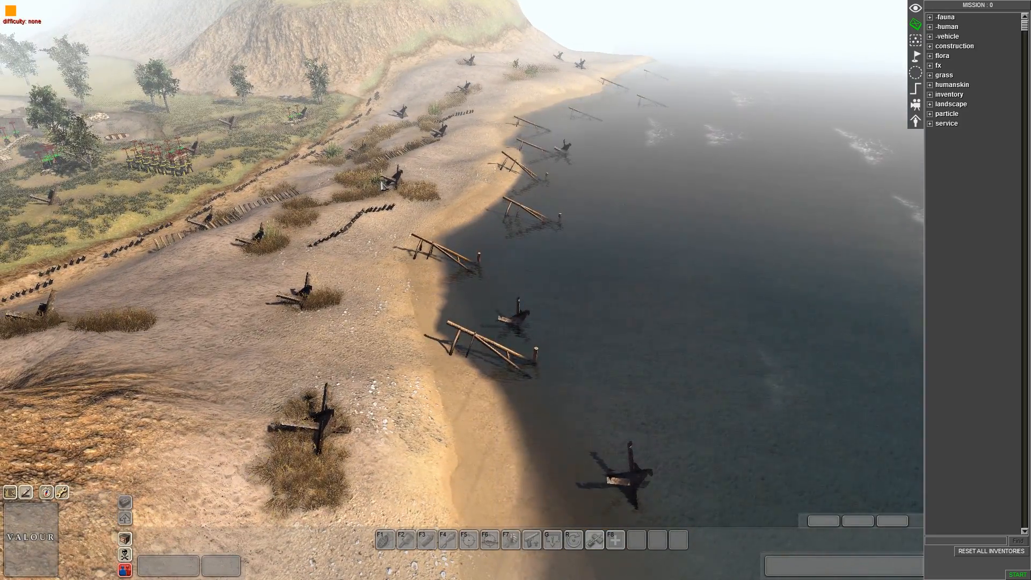
middle_click_drag(406, 206, 613, 160)
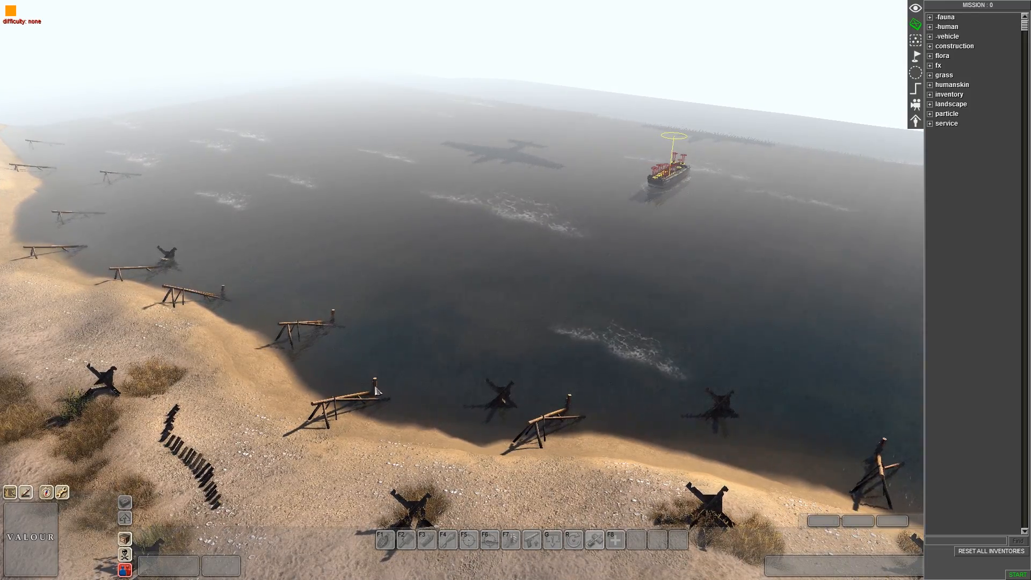
middle_click_drag(709, 180, 583, 215)
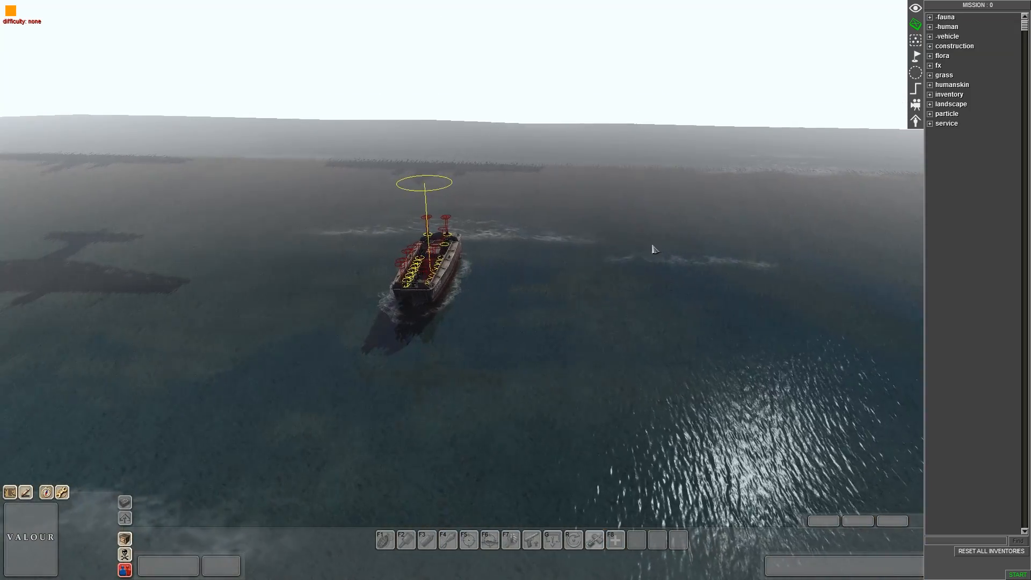
middle_click_drag(652, 249, 231, 268)
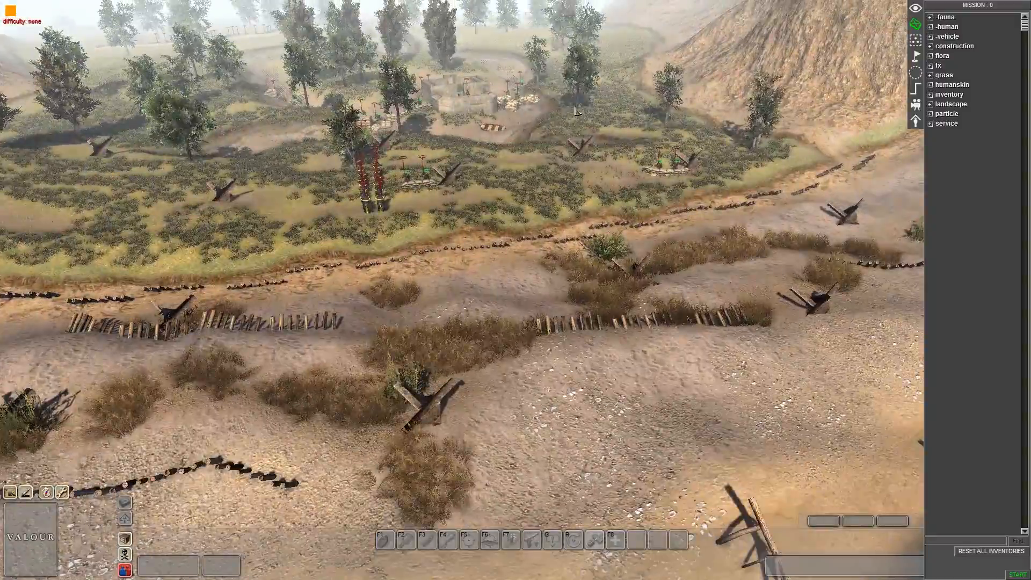
middle_click_drag(622, 201, 542, 194)
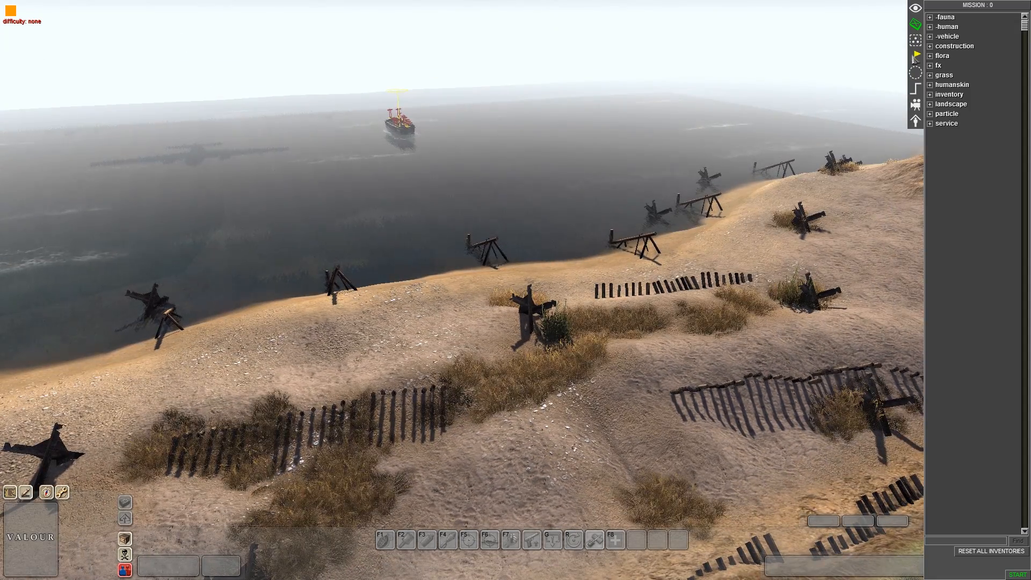
Expand the marine vehicles in the entity list
left_click(915, 56)
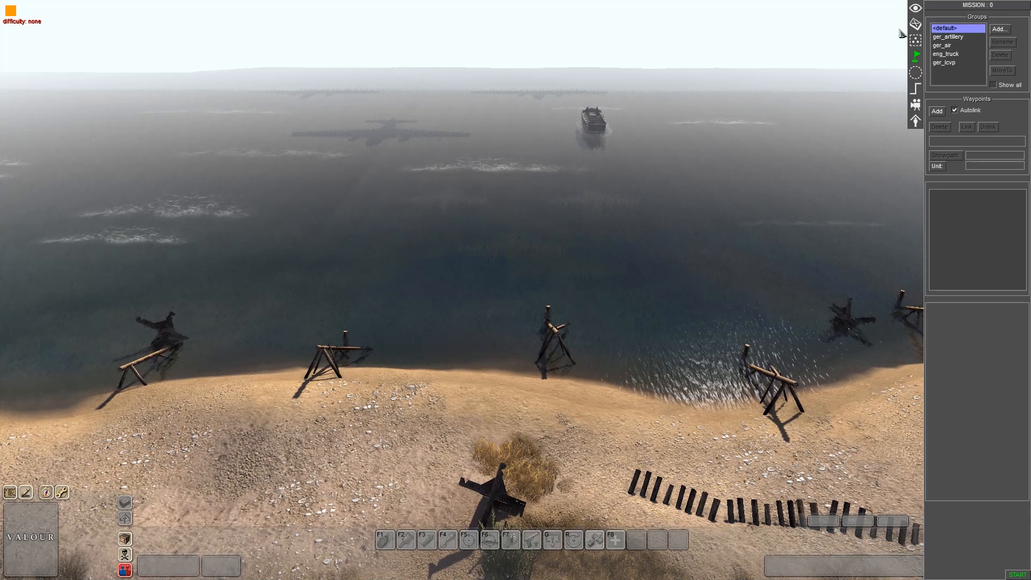
left_click(916, 25)
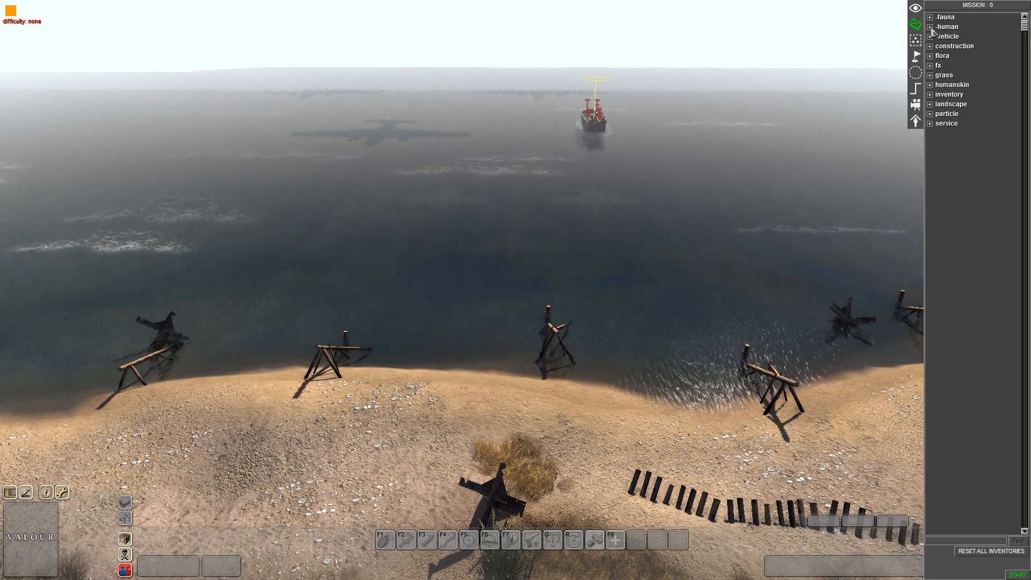
left_click(930, 27)
left_click(930, 26)
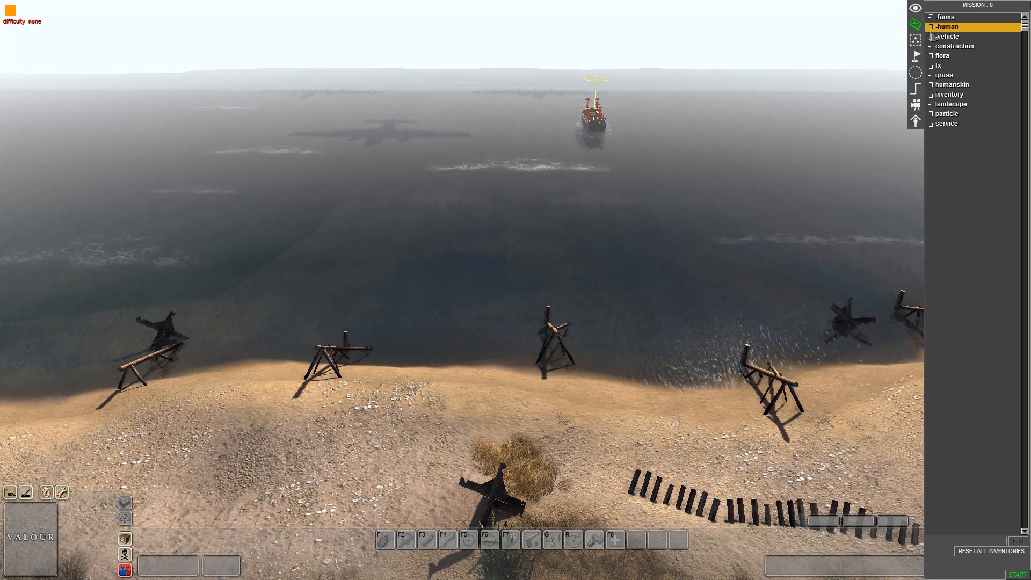
left_click(929, 37)
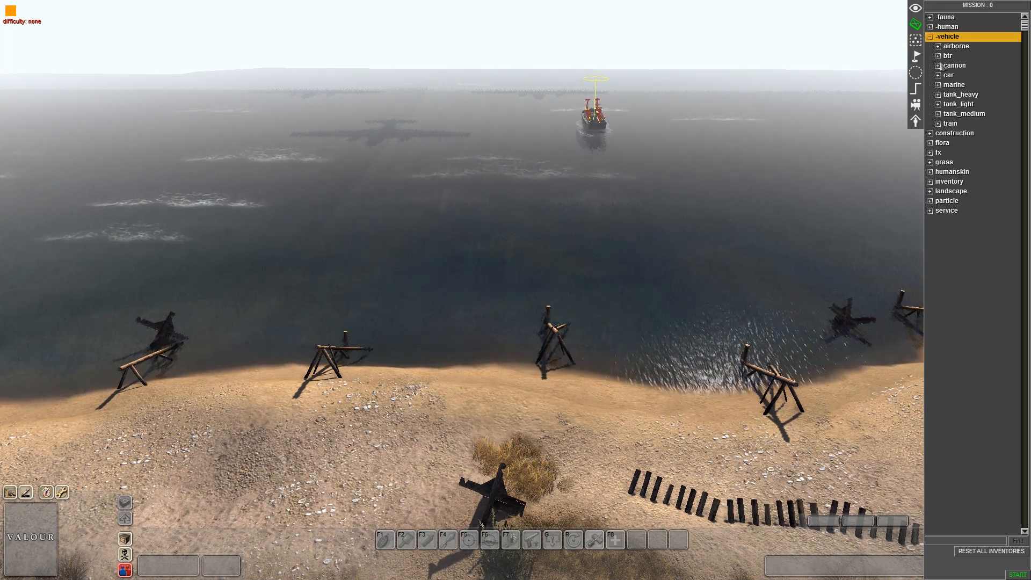
left_click(939, 86)
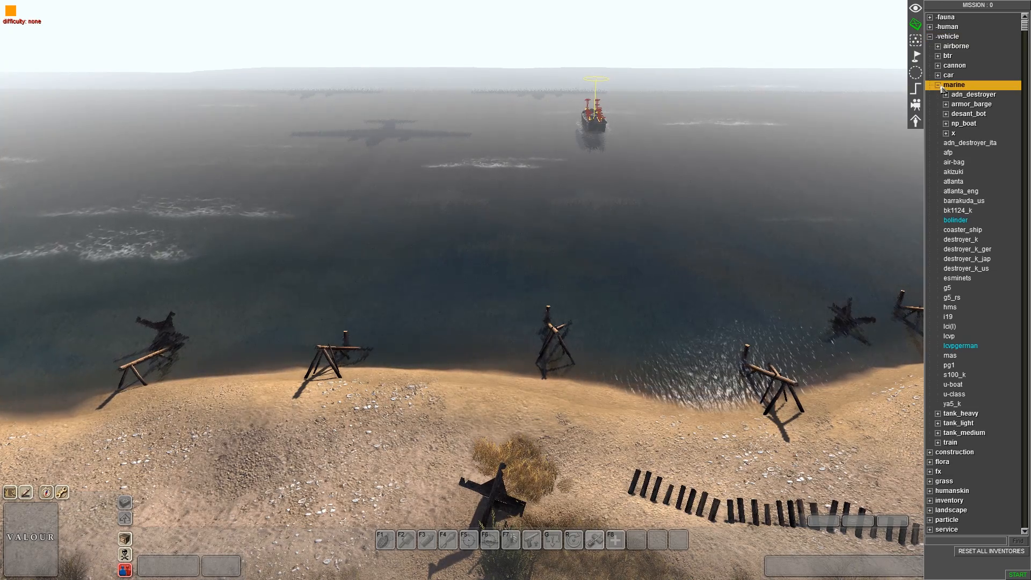
Place an lcvpgerman landing craft at the shoreline between the wooden obstacles, facing the beach, and collapse the vehicle categories
left_click(960, 345)
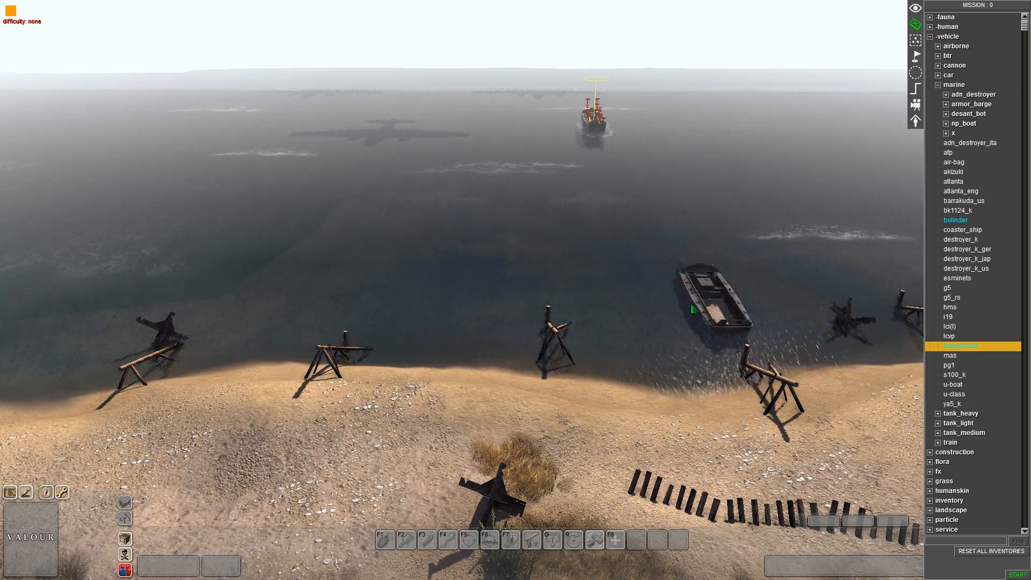
scroll(653, 280, "up", 3)
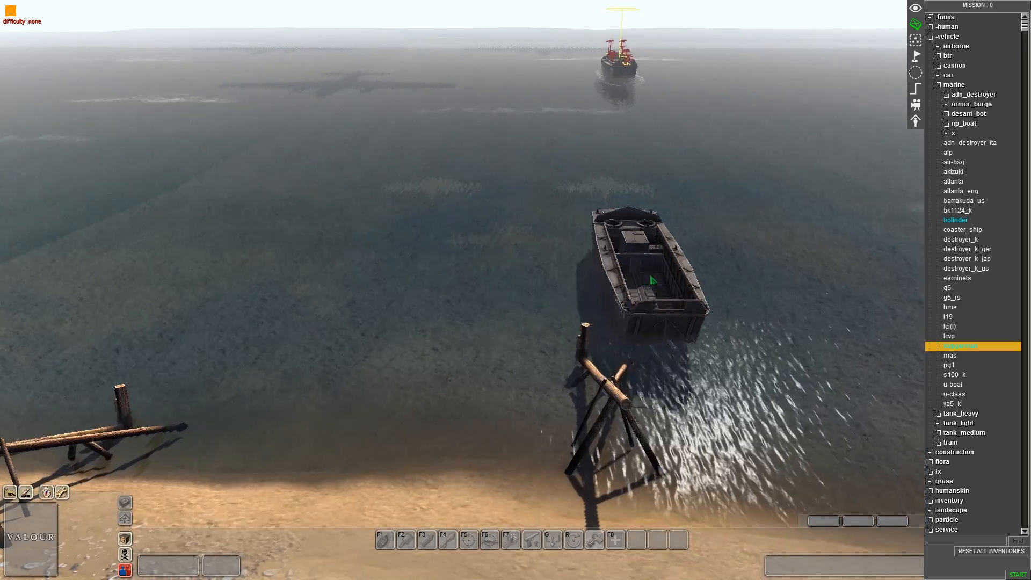
middle_click_drag(652, 280, 431, 307)
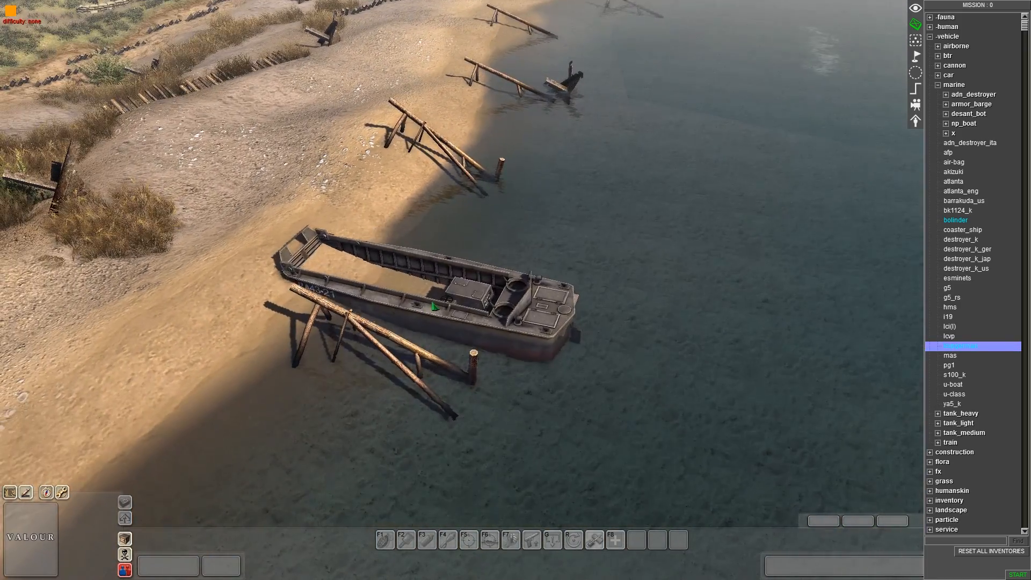
left_click(483, 272)
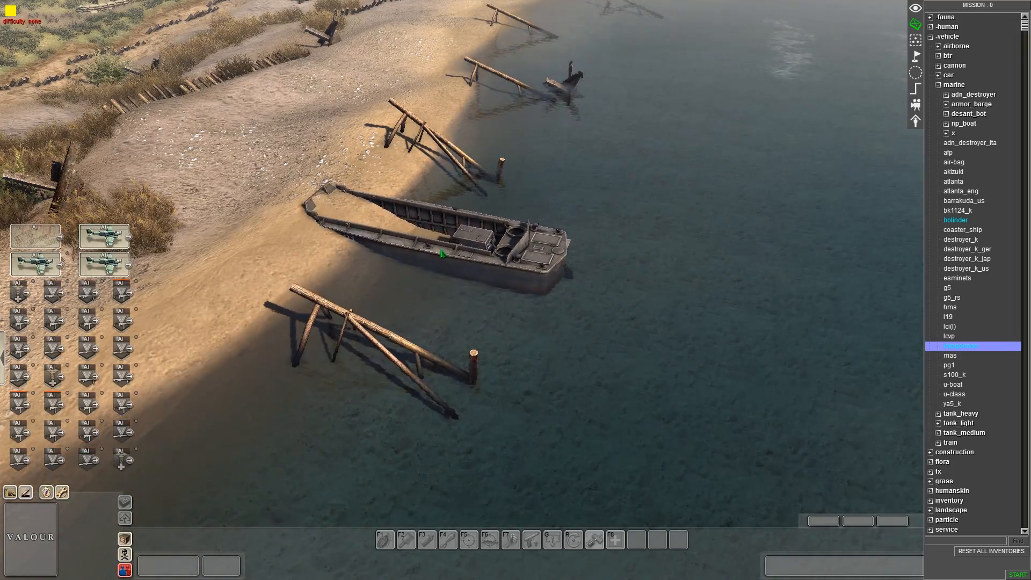
middle_click_drag(529, 280, 493, 261)
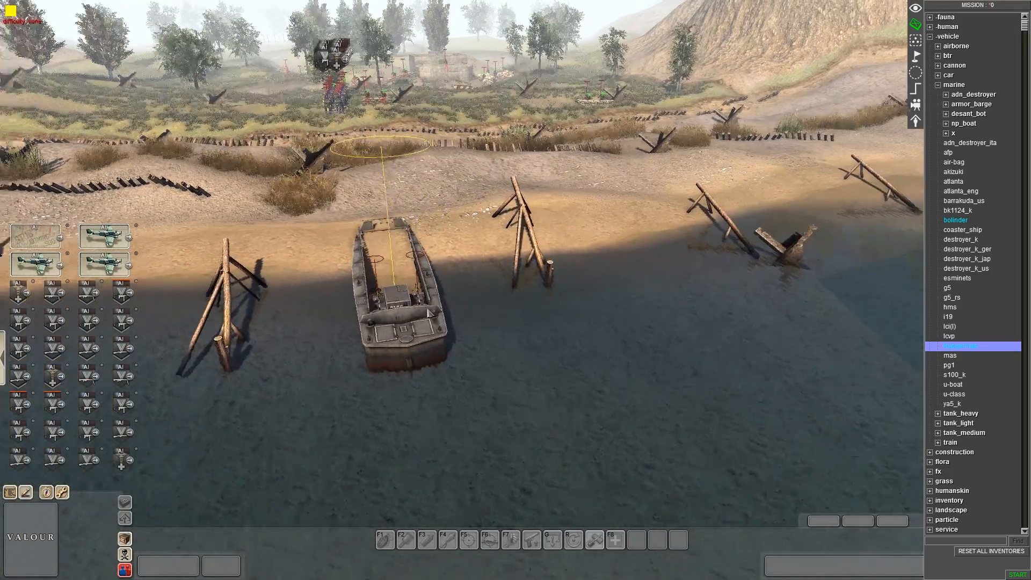
middle_click_drag(671, 320, 502, 440)
scroll(514, 313, "up", 2)
scroll(448, 355, "up", 5)
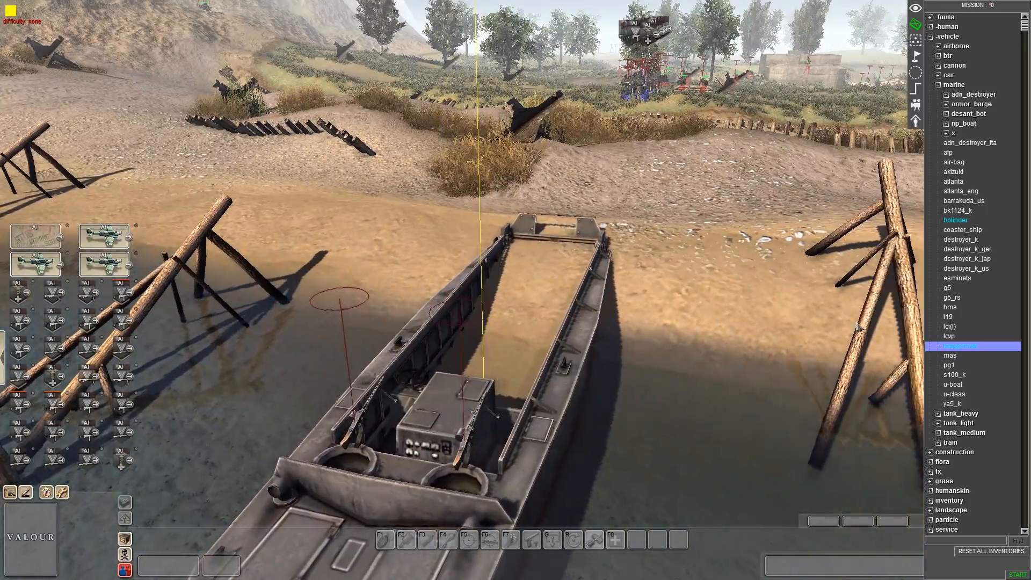
left_click(937, 85)
left_click(929, 36)
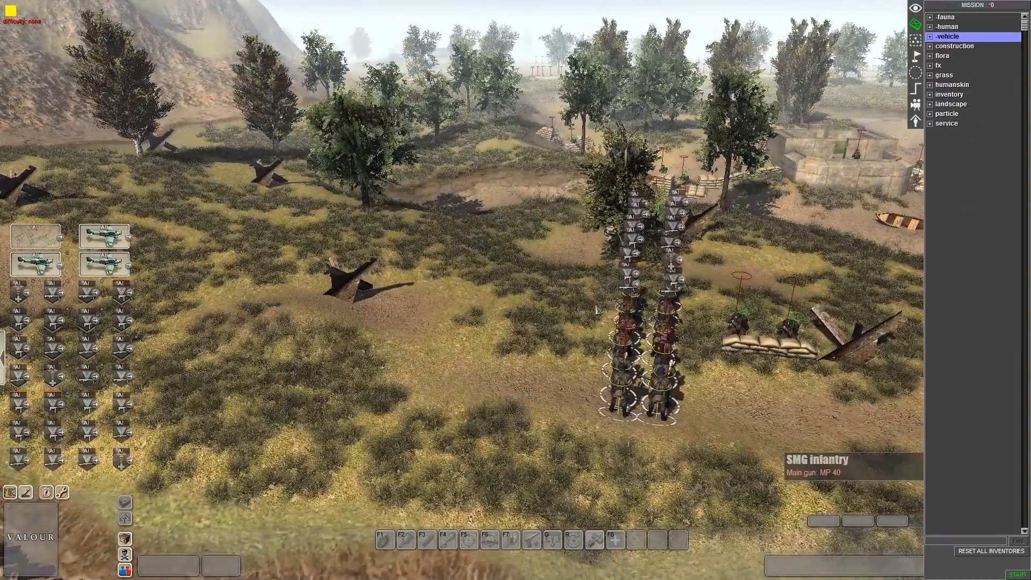
Copy 14 soldiers from the infantry formation behind the beach and paste them as a second squad beside the original
middle_click_drag(596, 310, 604, 288)
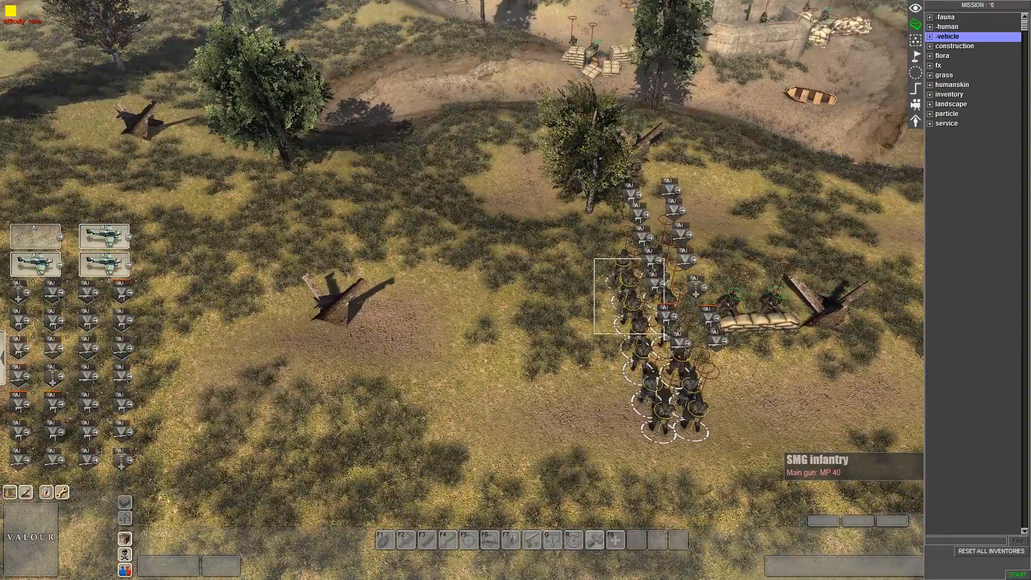
left_click_drag(693, 432, 693, 433)
middle_click_drag(694, 433, 702, 408)
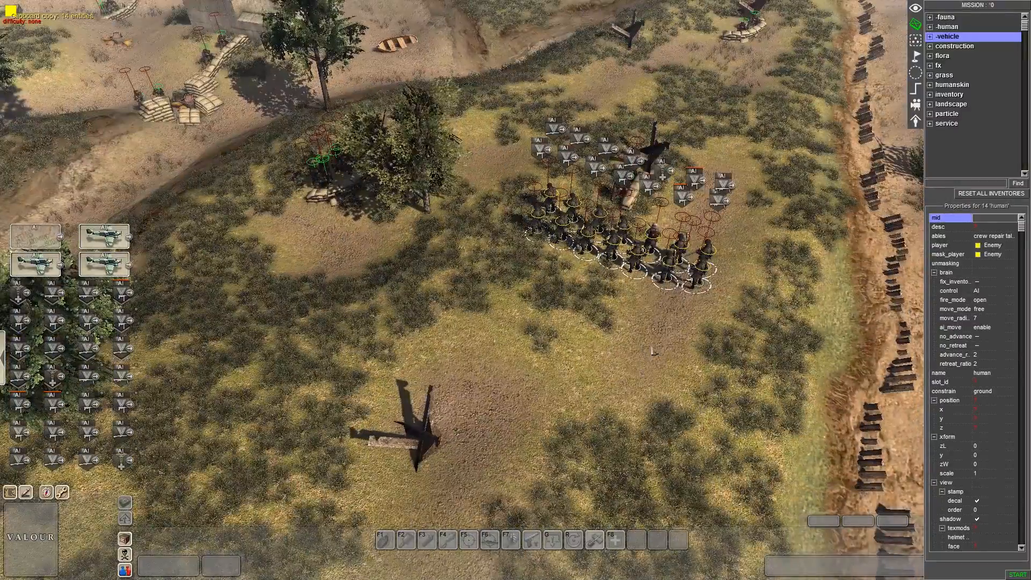
middle_click_drag(537, 441, 819, 398)
scroll(939, 430, "up", 5)
scroll(279, 362, "down", 3)
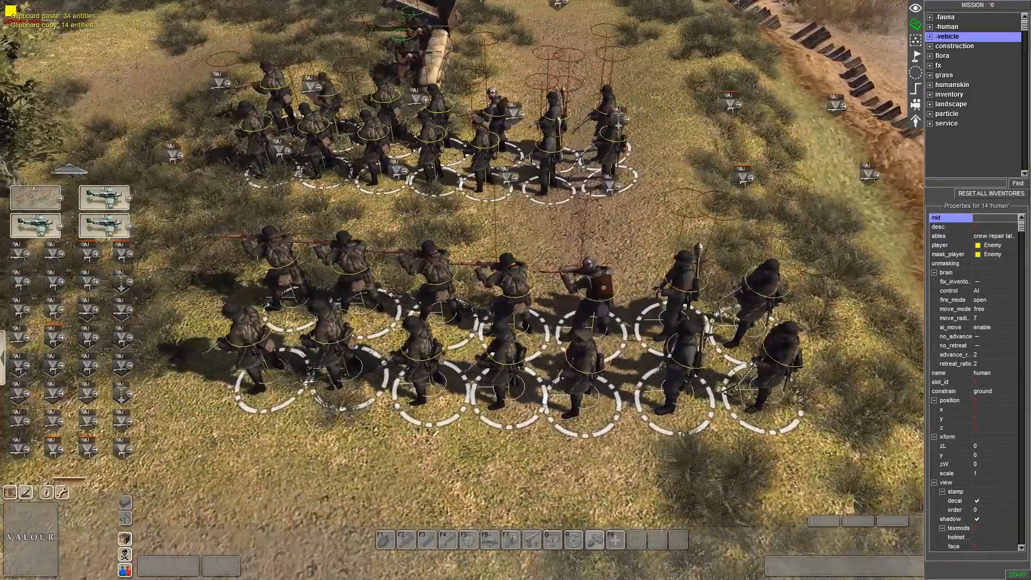
scroll(278, 362, "down", 2)
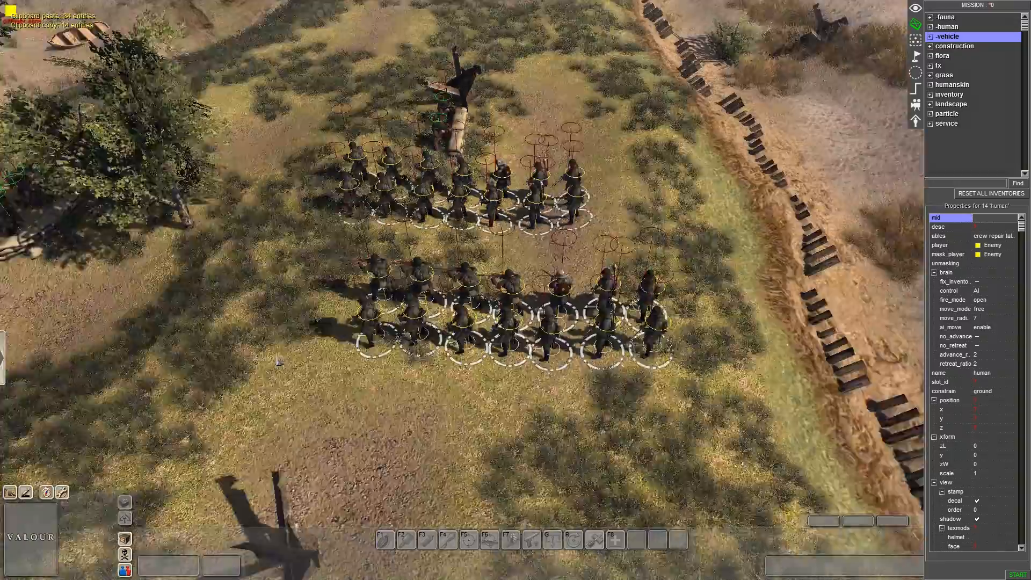
scroll(301, 367, "down", 2)
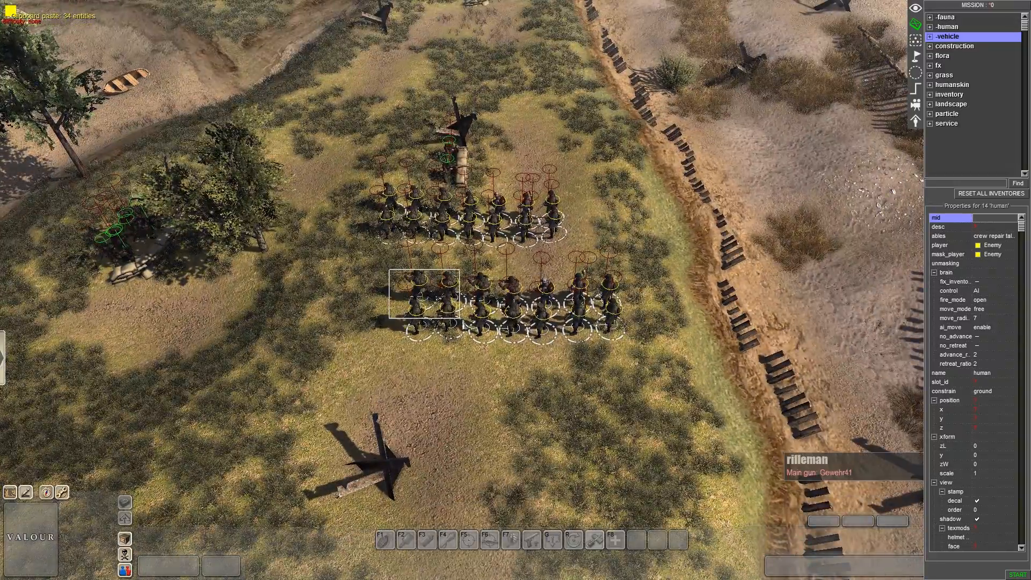
Select the soldiers of the pasted squad and check both formations in the game view without editor markers
left_click_drag(459, 318, 660, 356)
key("t")
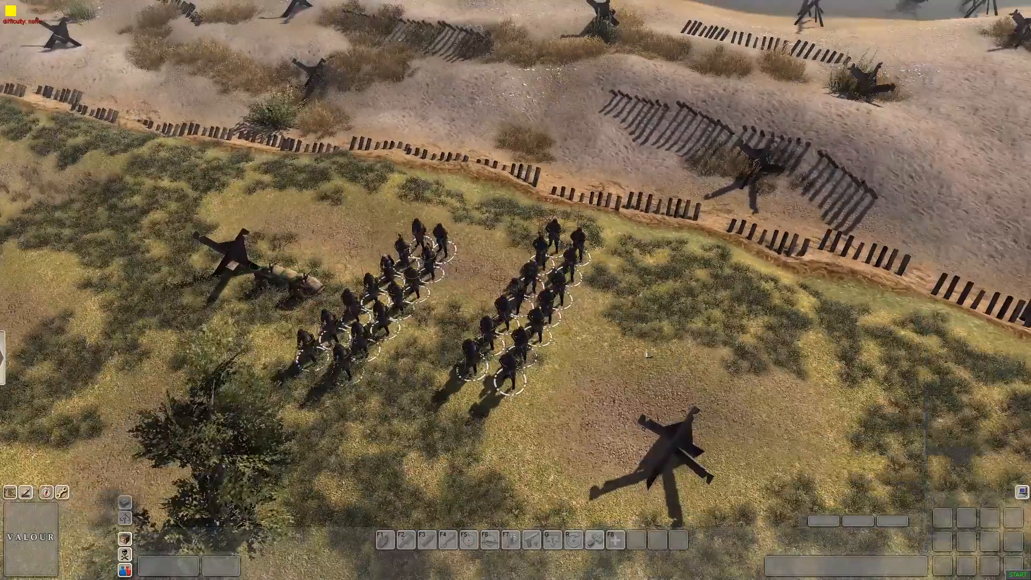
left_click_drag(478, 237, 585, 349)
middle_click_drag(585, 349, 551, 105)
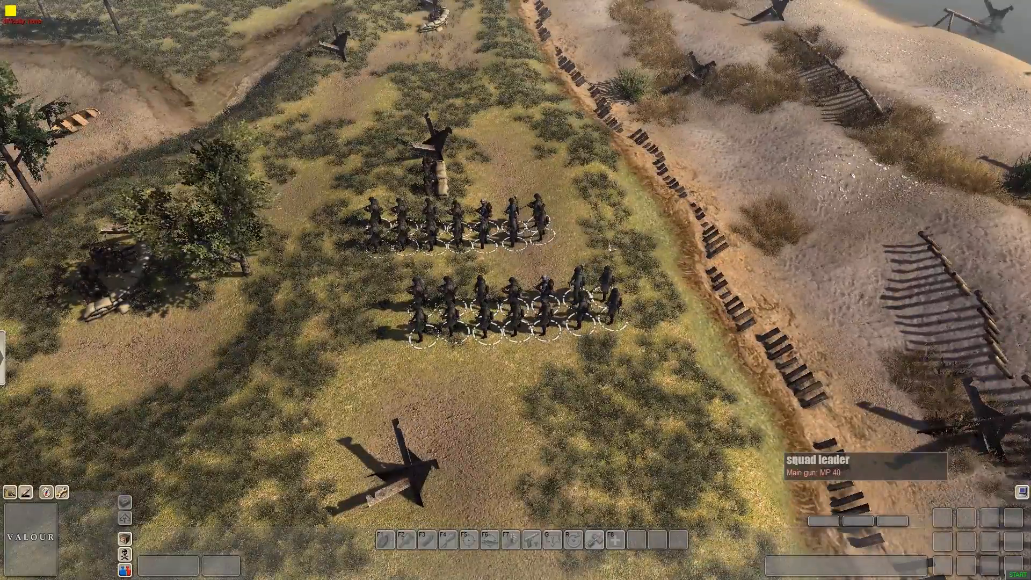
key("F3")
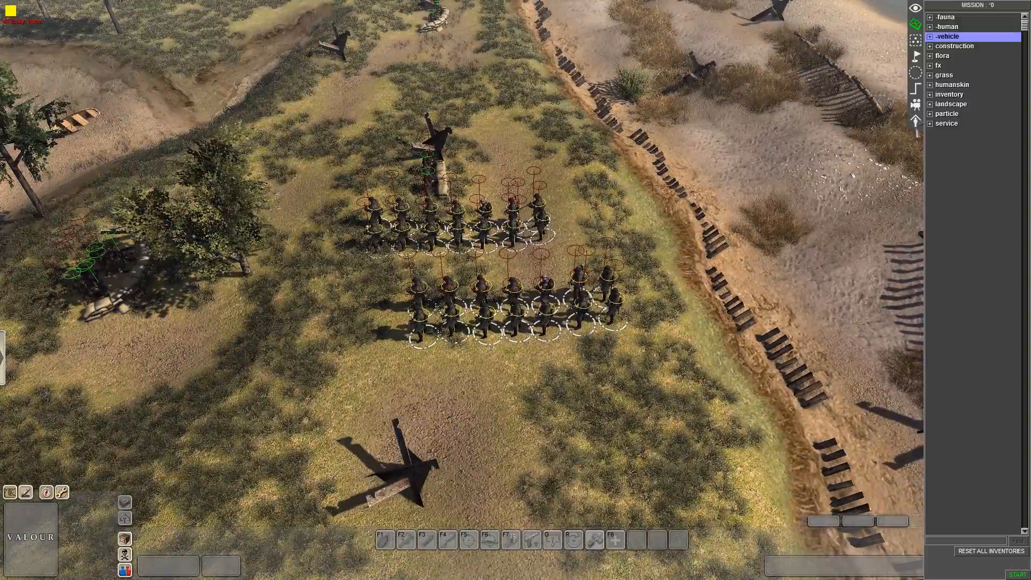
Copy three soldiers from the second squad and paste them as a small separate group beside it
scroll(690, 251, "up", 5)
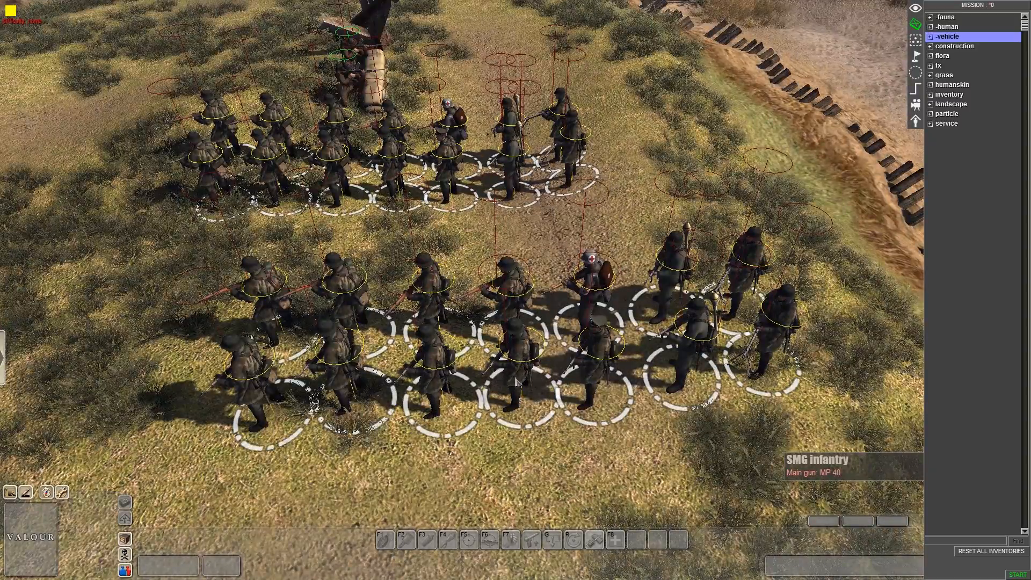
left_click_drag(487, 280, 463, 378)
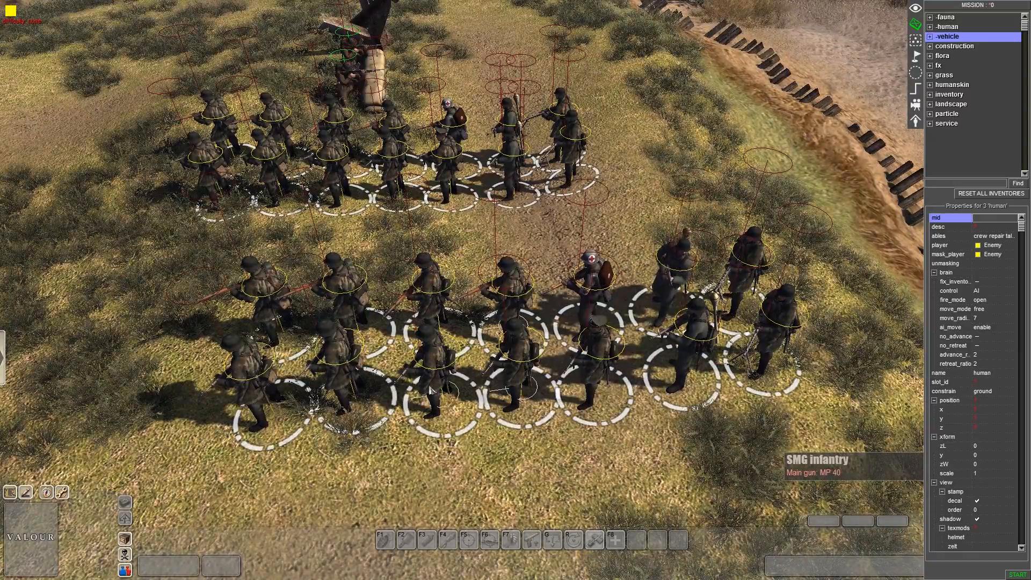
scroll(462, 378, "down", 5)
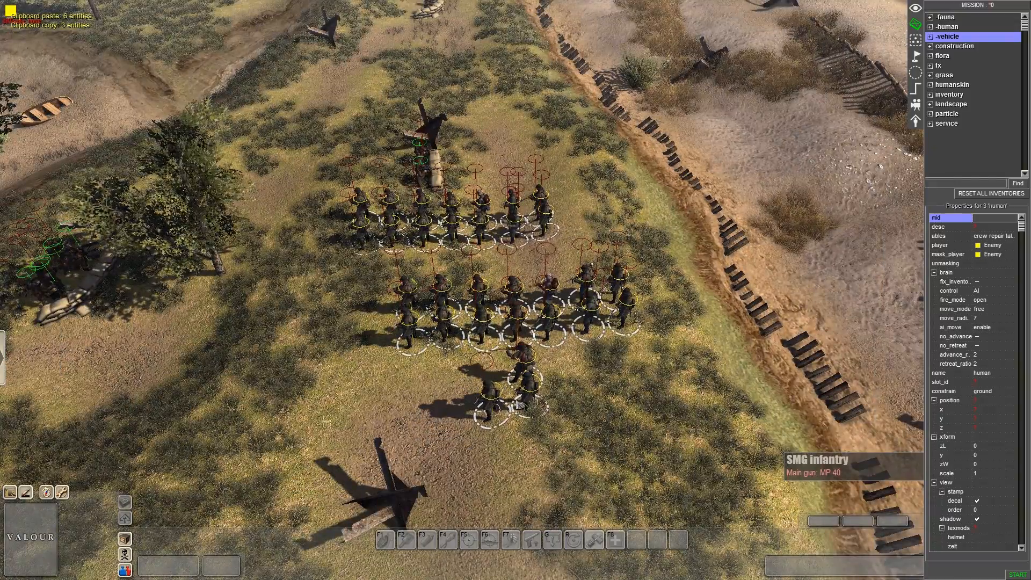
middle_click_drag(519, 405, 645, 405)
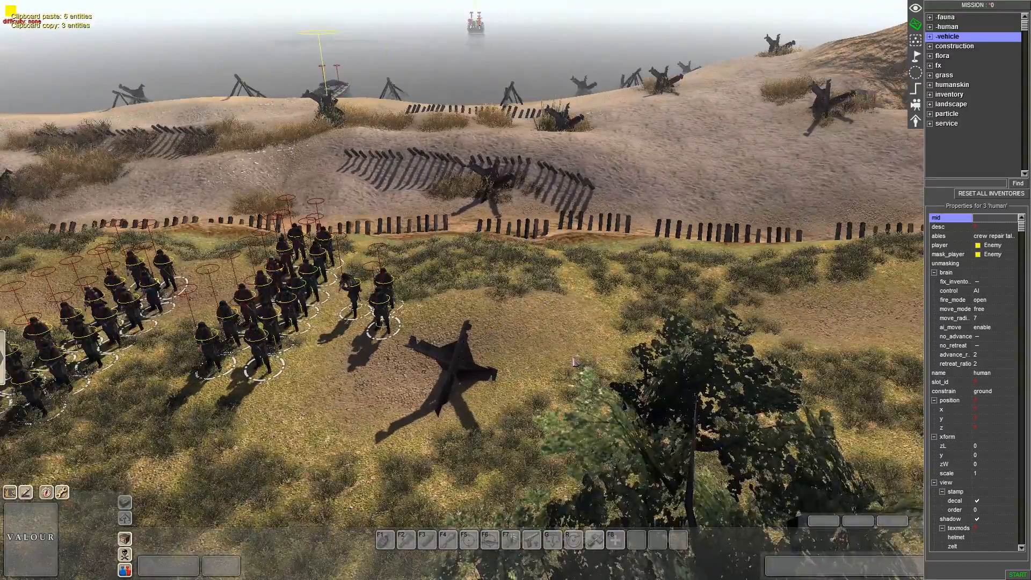
Select the three separate soldiers, open the tags of the selection and return to the game view
left_click(425, 349)
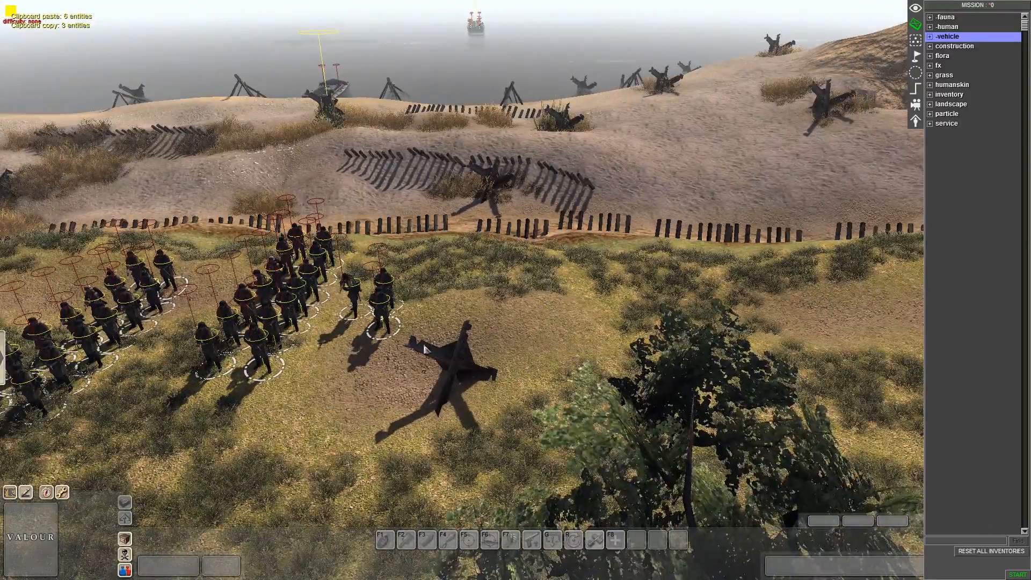
key("F1")
left_click_drag(417, 333, 344, 271)
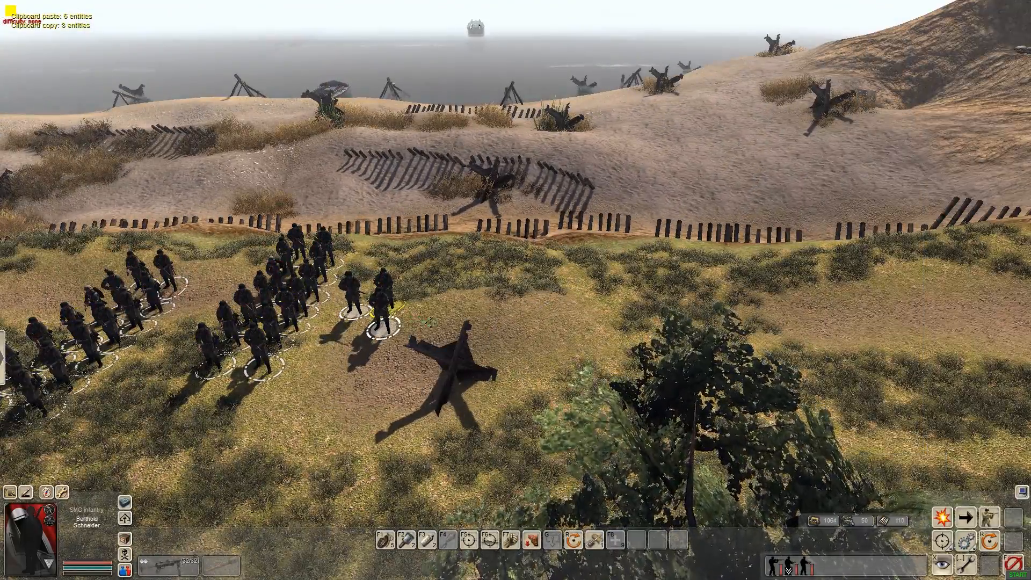
left_click(483, 316)
key("F3")
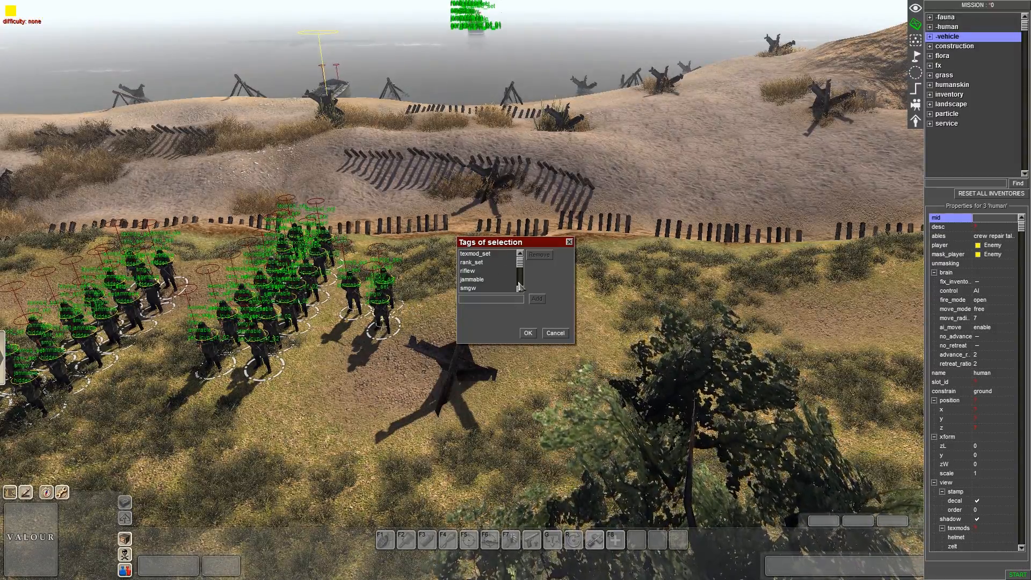
key("F1")
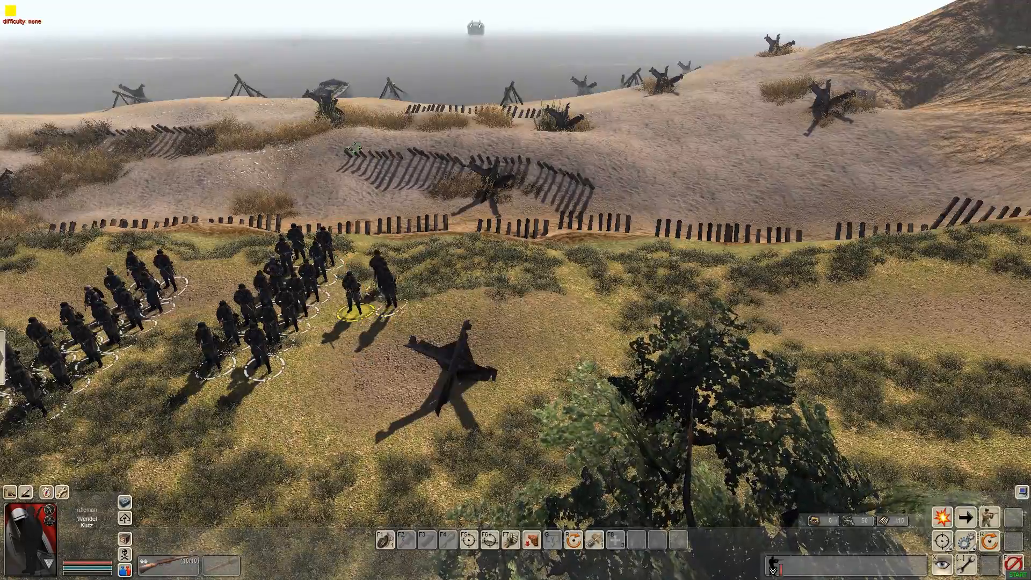
Send the three separate soldiers onto the beach, and select the second squad and order it aboard the landing craft at the shore
left_click(510, 250)
mouse_move(510, 250)
middle_mouse_down()
mouse_move(467, 265)
mouse_move(510, 251)
middle_mouse_up()
left_click_drag(474, 171, 588, 365)
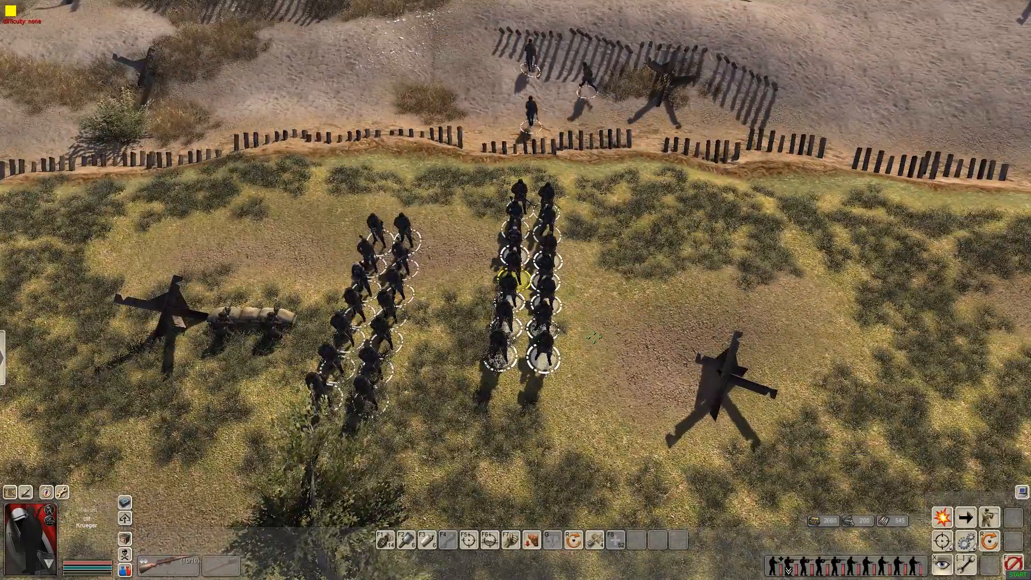
middle_click_drag(536, 279, 596, 266)
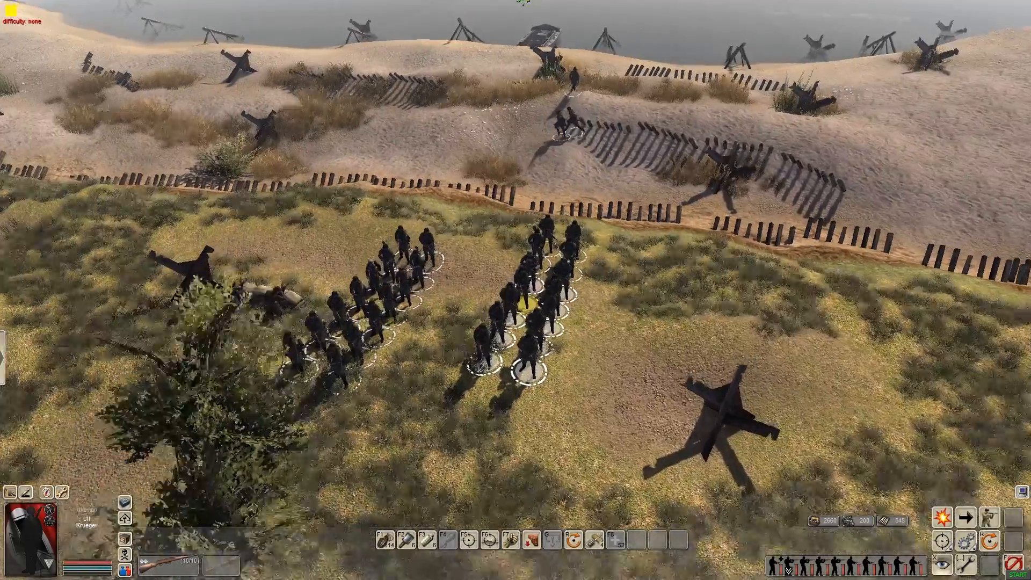
key("Up")
middle_click_drag(692, 391, 394, 396)
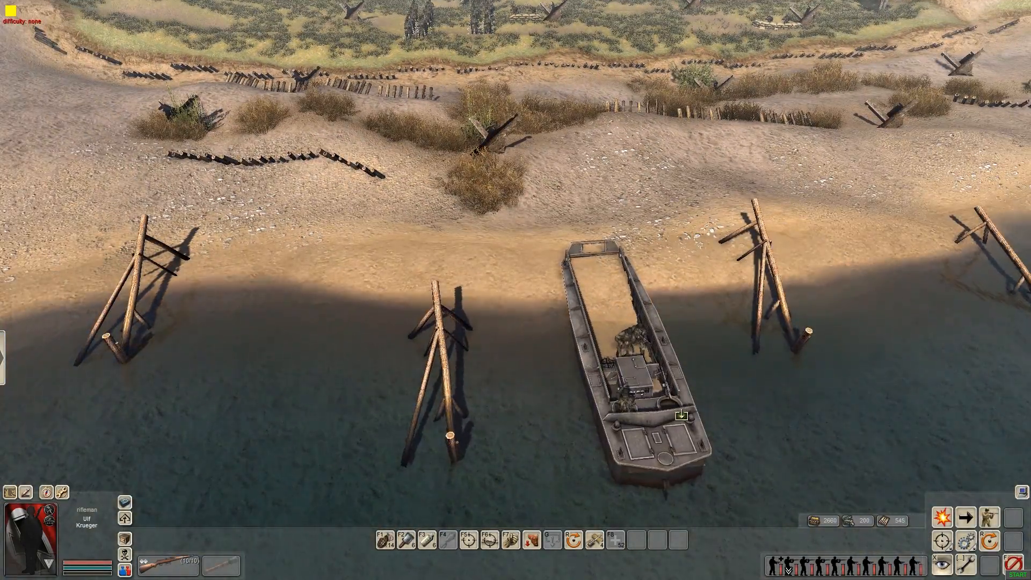
middle_click_drag(685, 417, 543, 416)
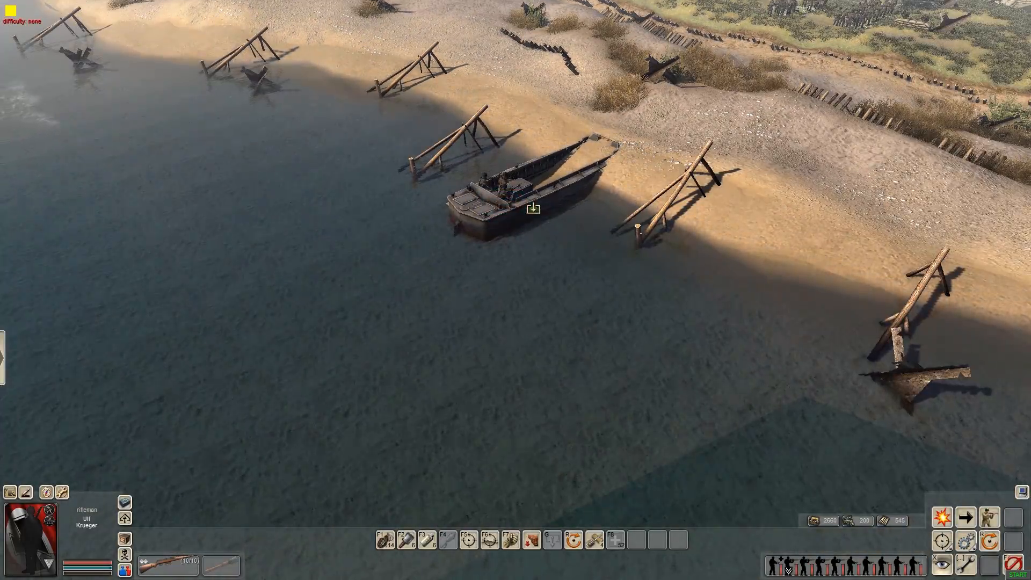
left_click(533, 208)
Select the four soldiers left behind from the second squad and order them to board the landing craft too
left_click(598, 306)
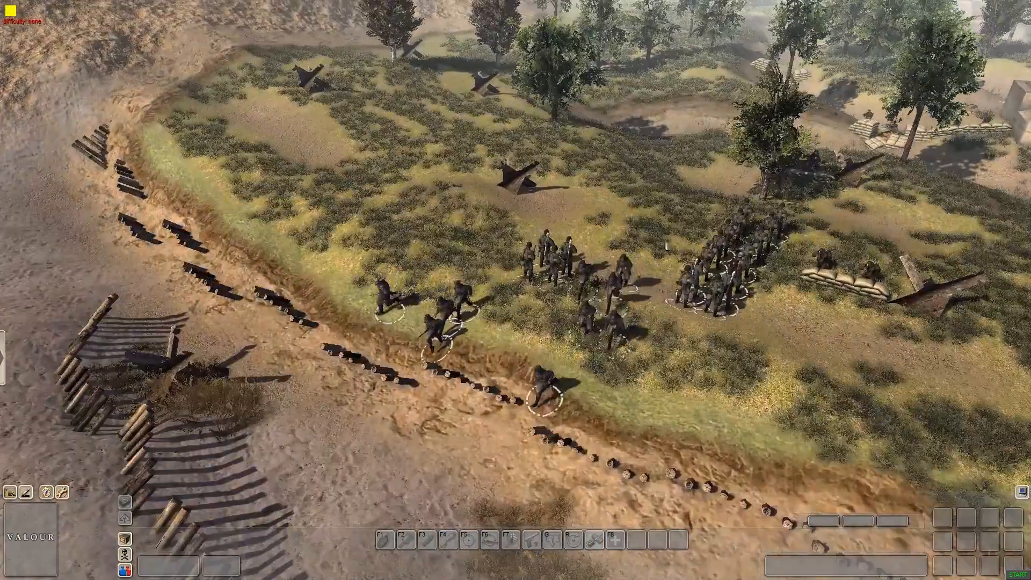
middle_click_drag(667, 246, 780, 442)
left_click(603, 307)
middle_click_drag(602, 307, 456, 178)
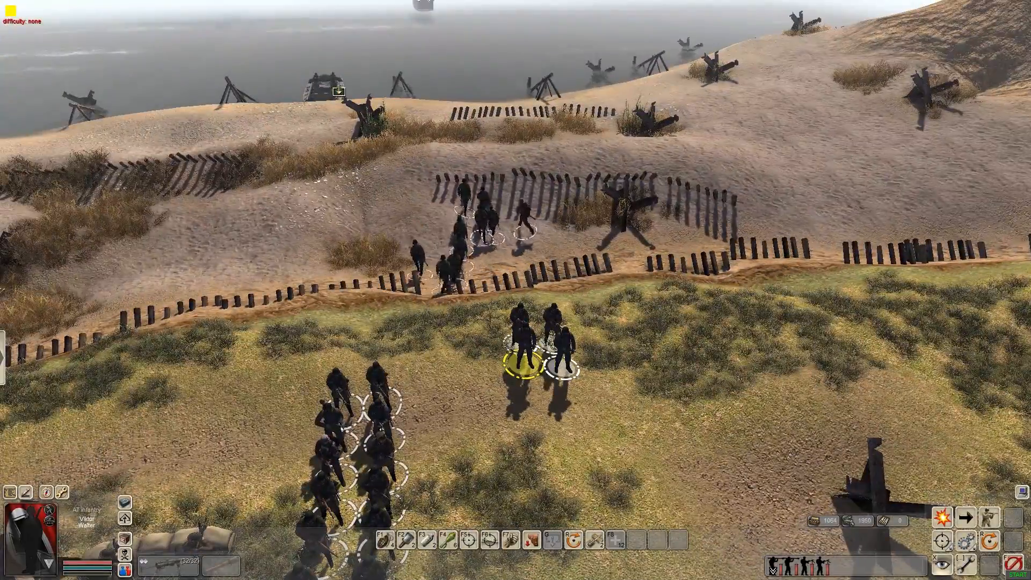
left_click(327, 142)
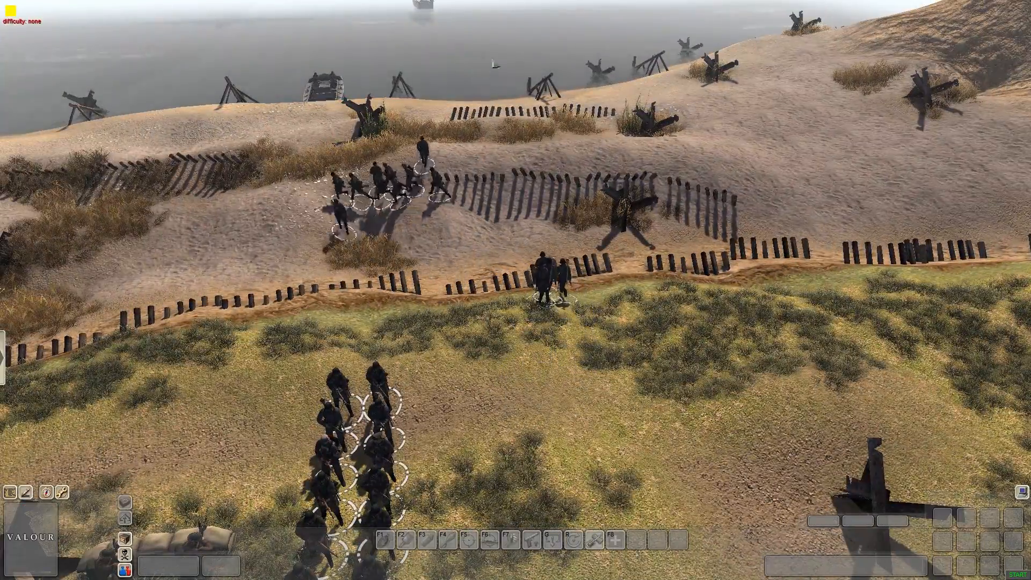
middle_click_drag(776, 202, 838, 178)
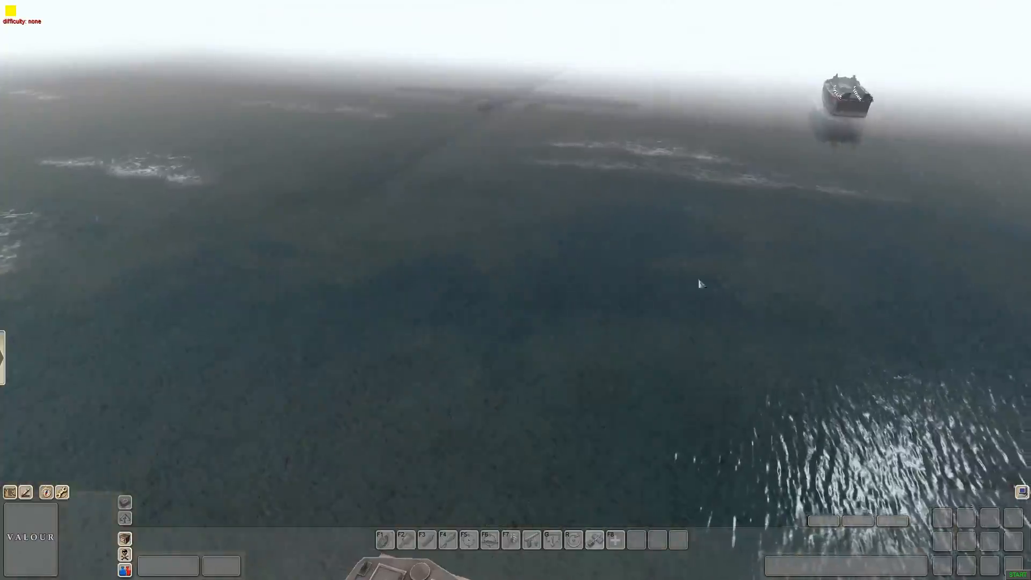
middle_click_drag(700, 283, 396, 246)
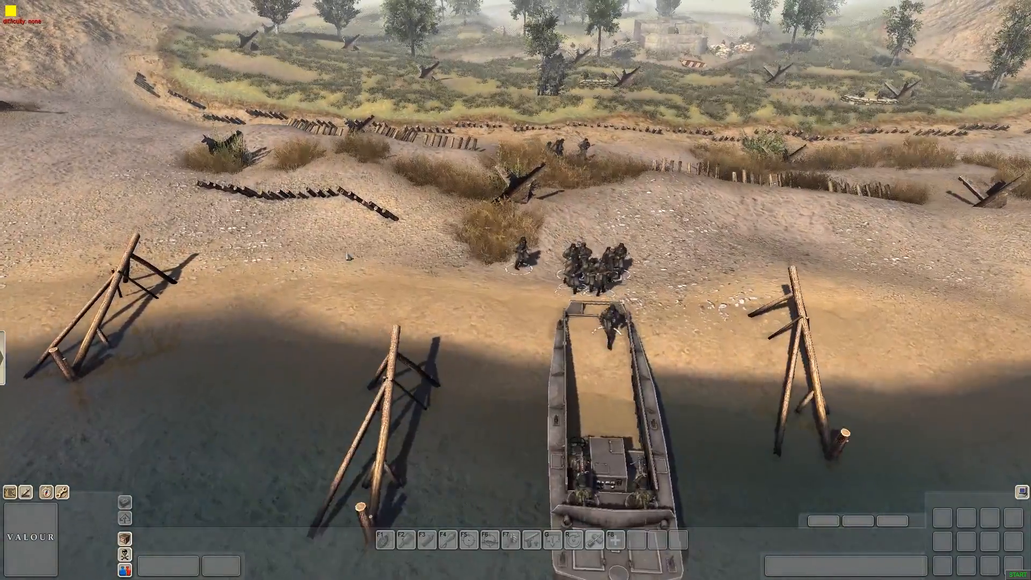
middle_click_drag(140, 215, 434, 339)
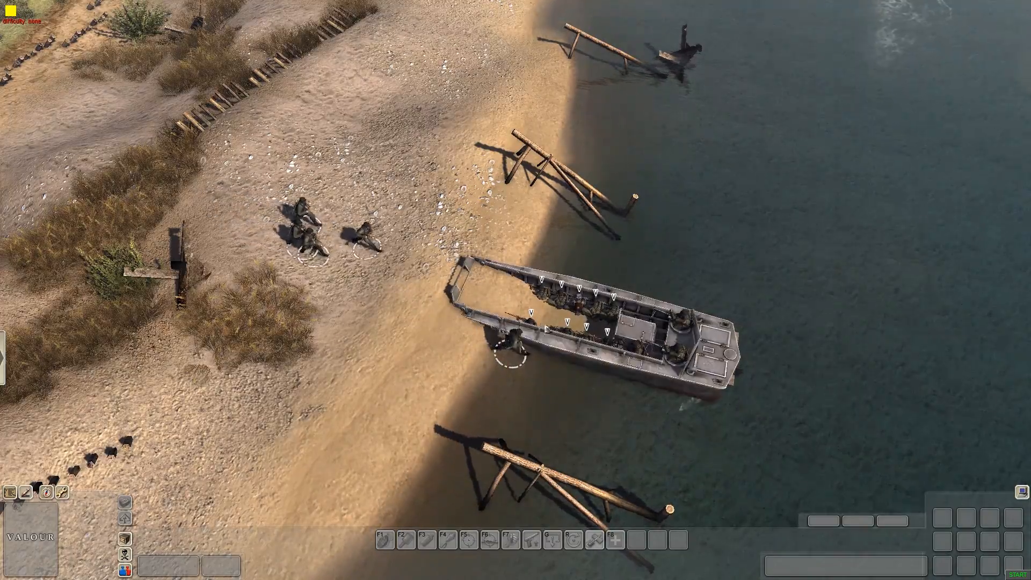
middle_click_drag(544, 363, 769, 308)
Move the loaded landing craft offshore beside the first one and raise it to the water surface at z -1.5515
key("F2")
left_click(582, 319)
key("m")
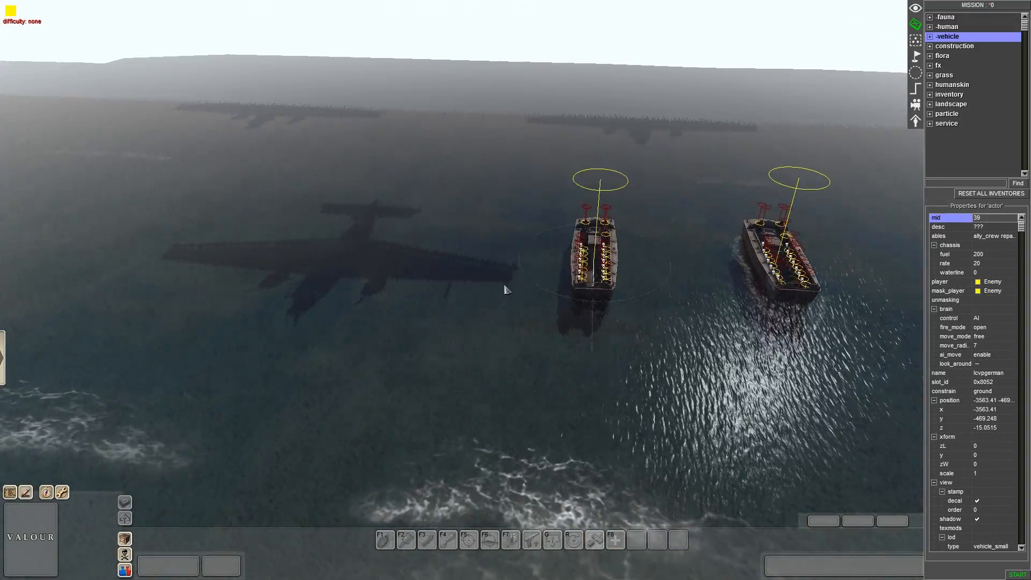
middle_click_drag(506, 290, 299, 408)
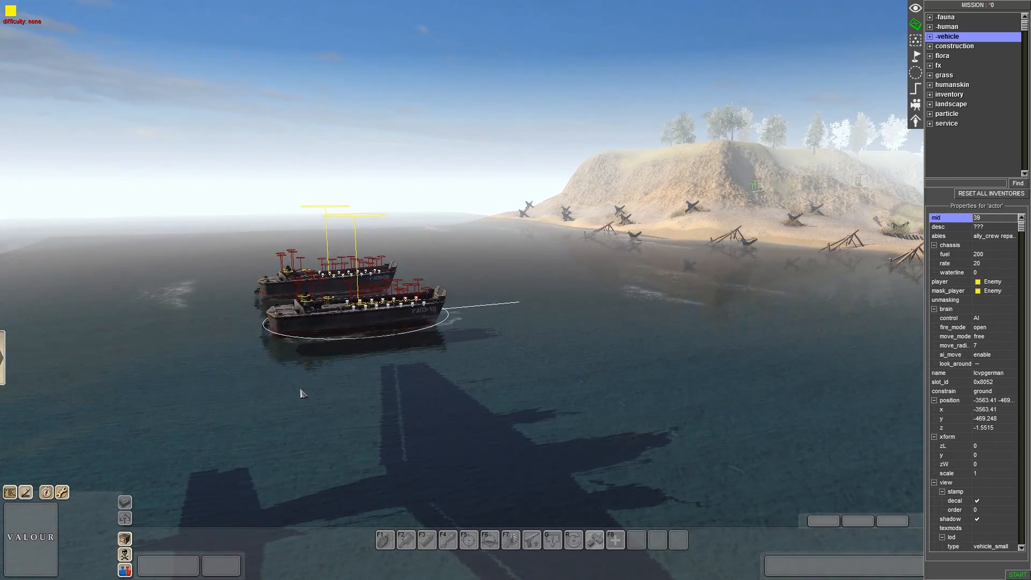
middle_click_drag(299, 392, 294, 417)
scroll(294, 416, "up", 5)
middle_click_drag(385, 428, 489, 176)
scroll(356, 407, "down", 5)
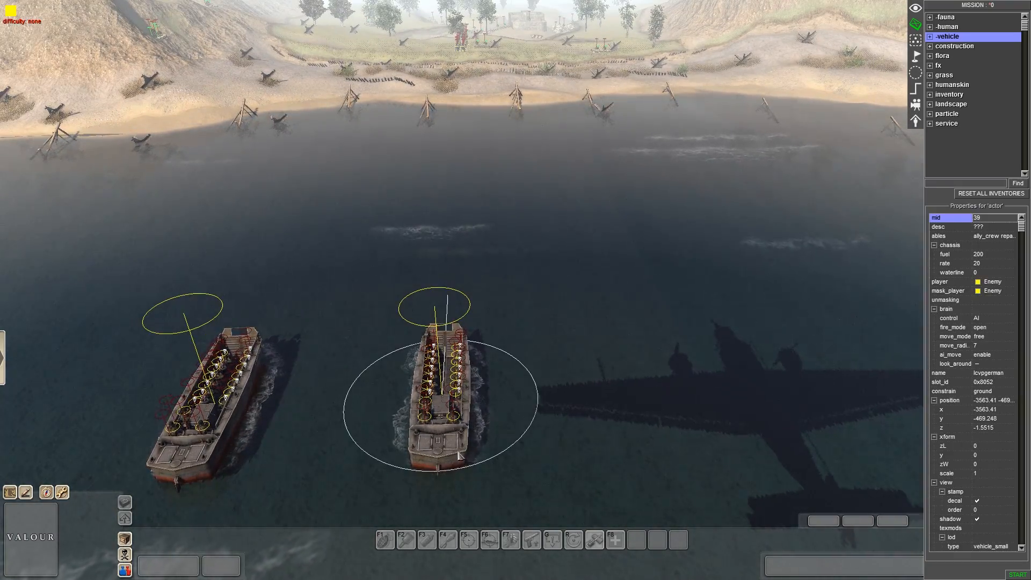
Add the tags ger_lcvp_02 and hidden to the second landing craft
key("t")
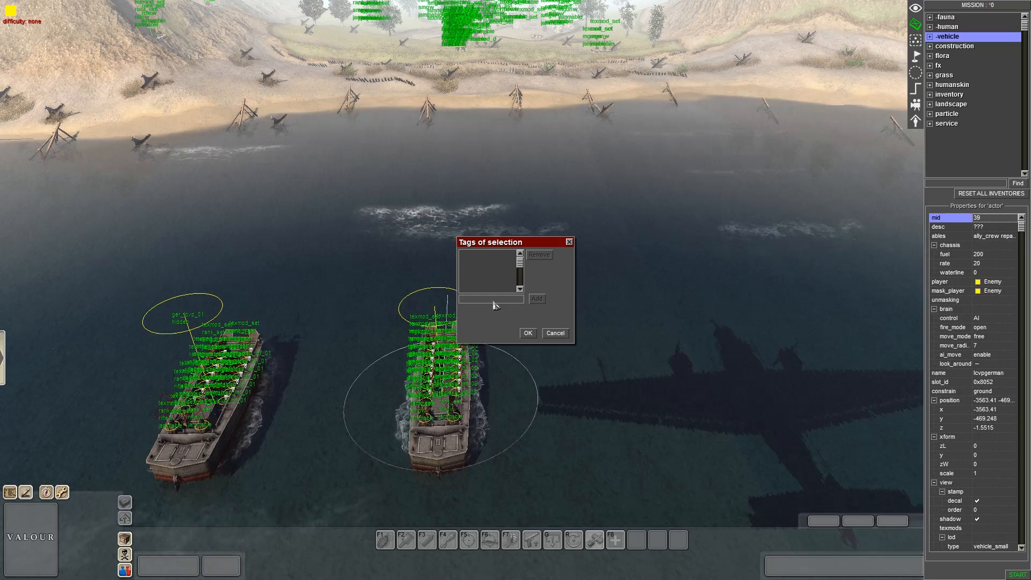
type("lcxvp")
key("BackSpace")
key("BackSpace")
key("BackSpace")
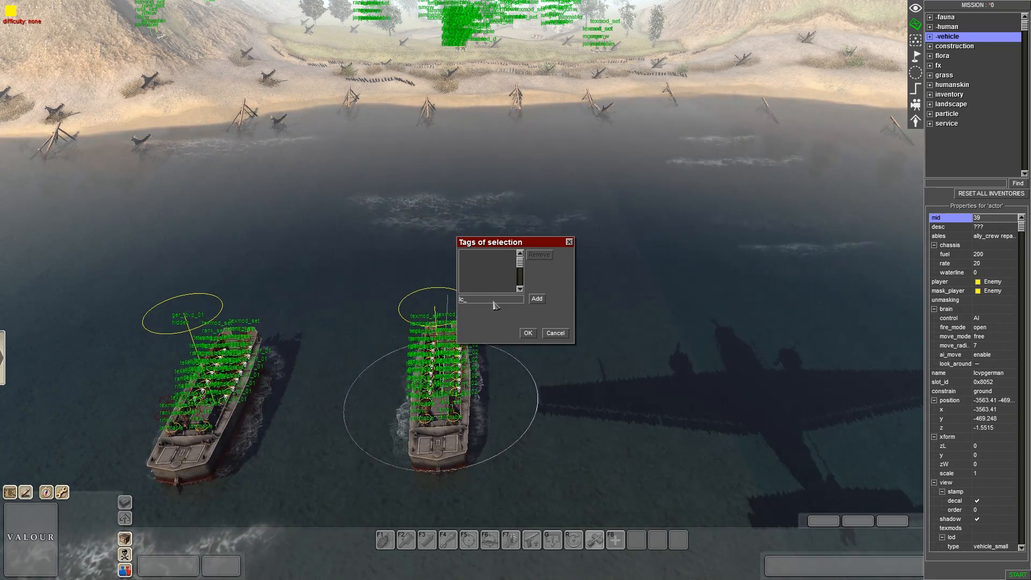
type("vp")
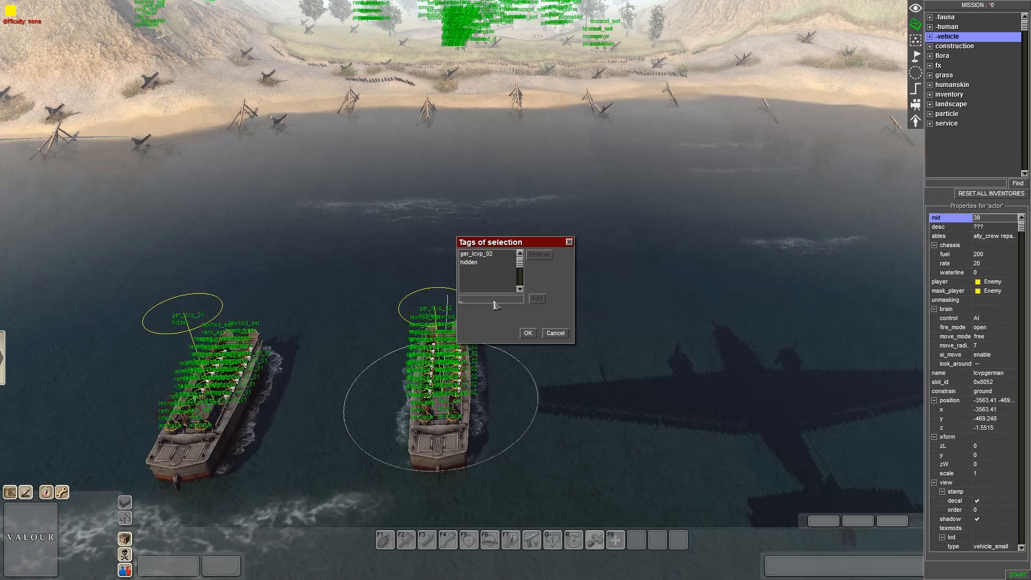
key("Escape")
Open the waypoints of the ger_lcvp group and add a starting waypoint in the open water behind the second landing craft
left_click(603, 274)
middle_click_drag(582, 346, 635, 314)
middle_click_drag(639, 377, 443, 317)
left_click(347, 368)
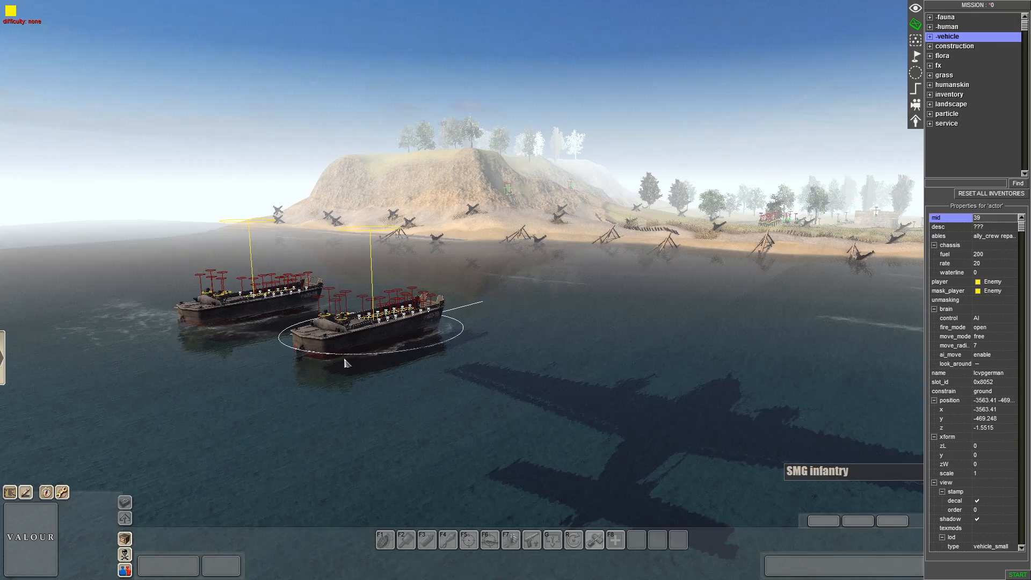
middle_click_drag(339, 403, 617, 416)
left_click(916, 56)
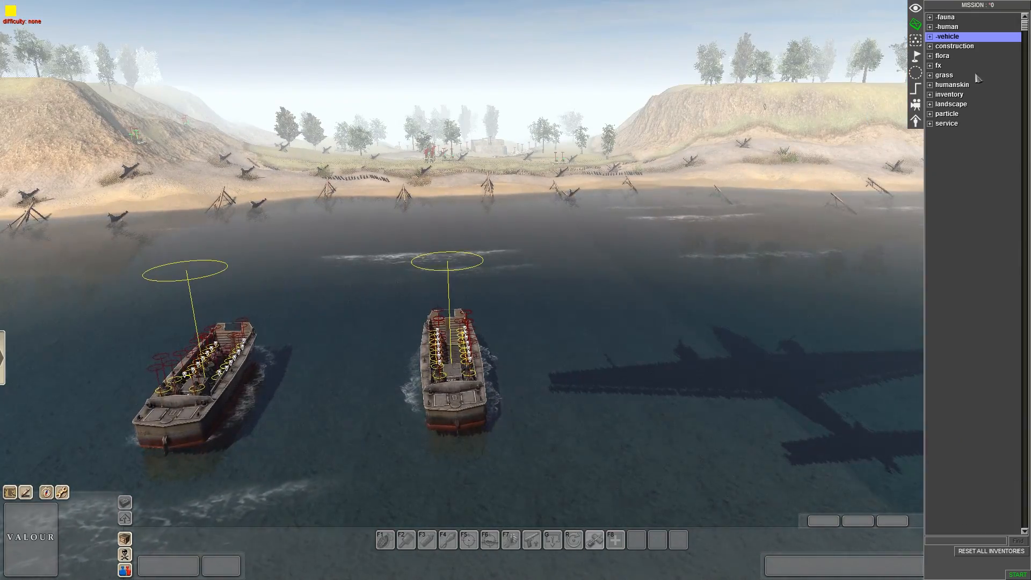
left_click(946, 63)
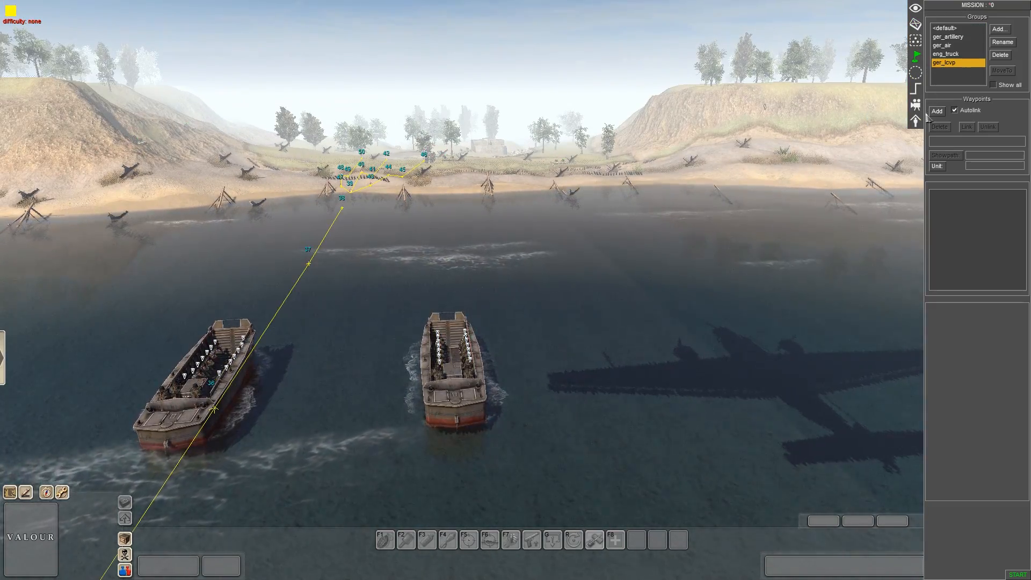
middle_click_drag(601, 236, 902, 161)
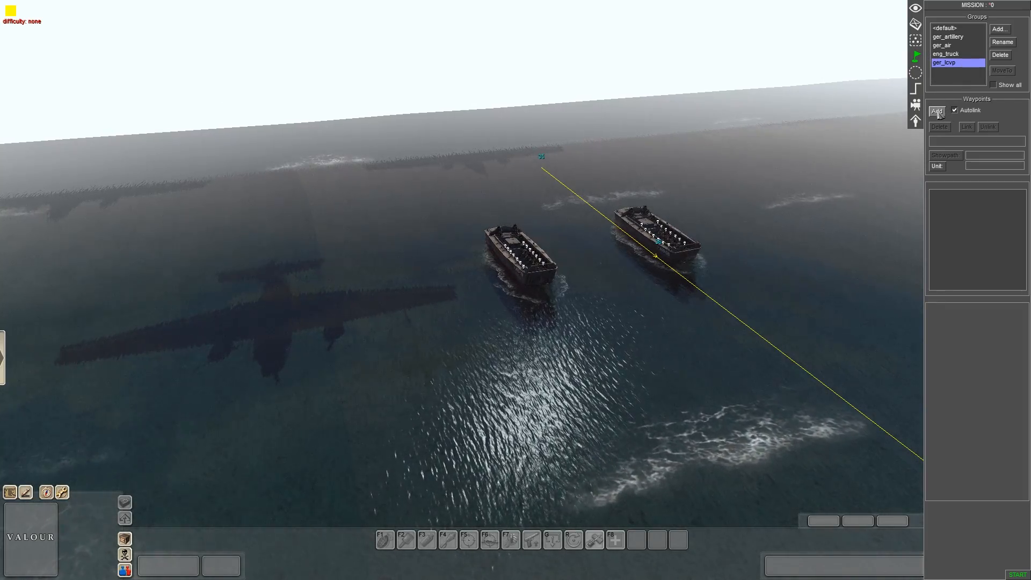
middle_click_drag(466, 188, 393, 240)
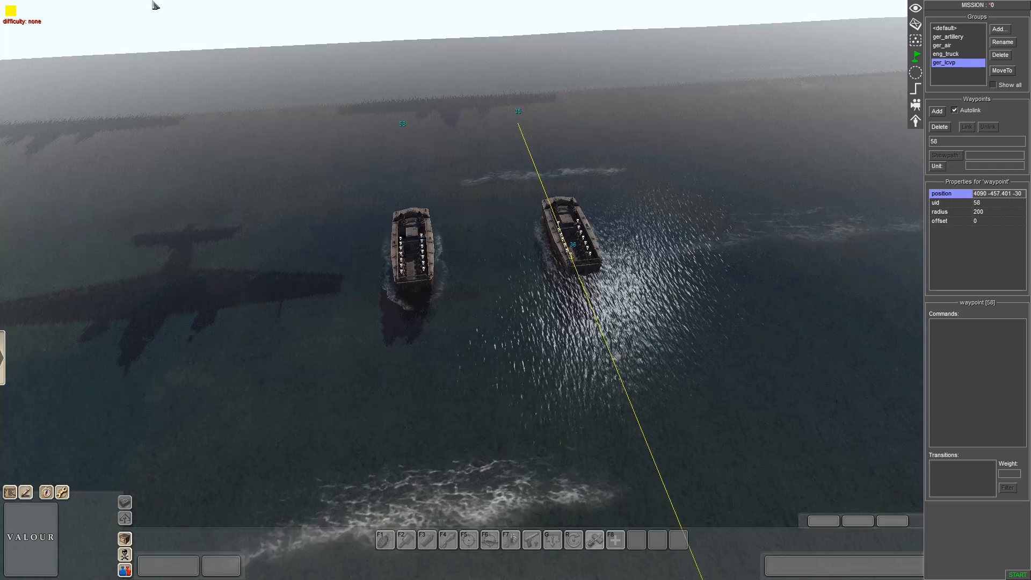
Add an autolinked waypoint at the second landing craft, continuing from its starting waypoint
middle_click_drag(682, 225, 411, 364)
middle_click_drag(526, 152, 913, 220)
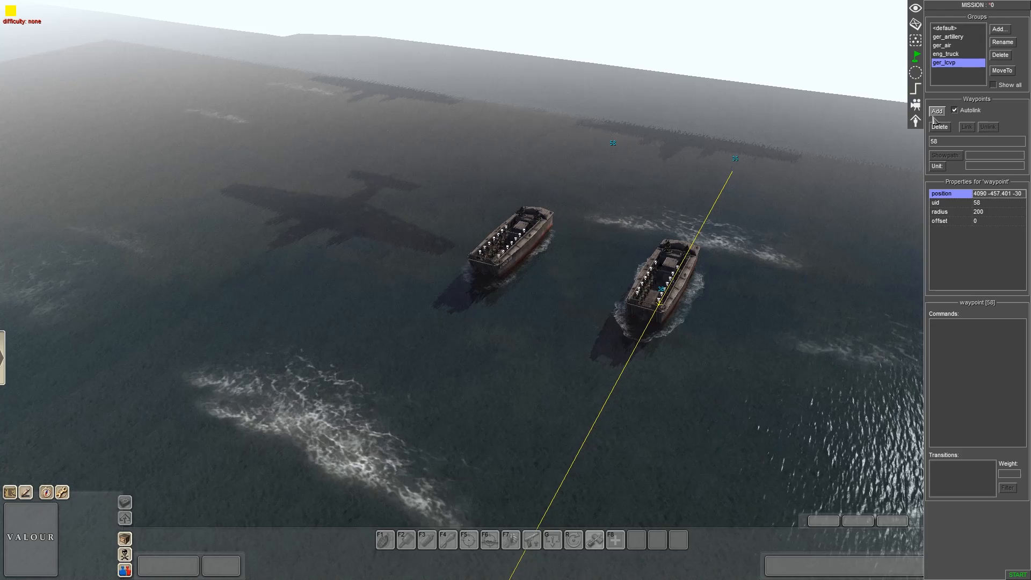
key("F2")
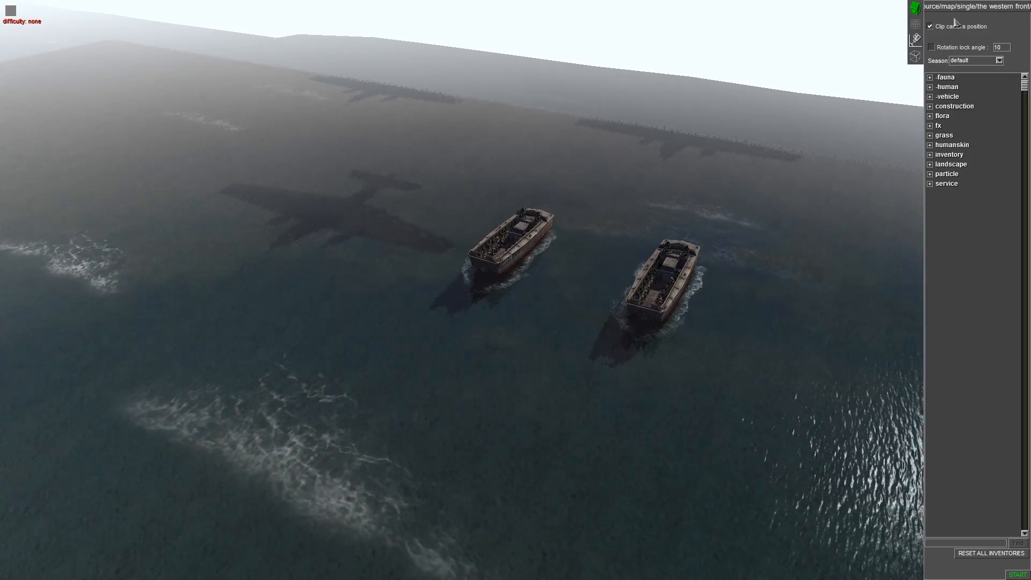
key("F3")
key("Up")
middle_click_drag(819, 263, 152, 305)
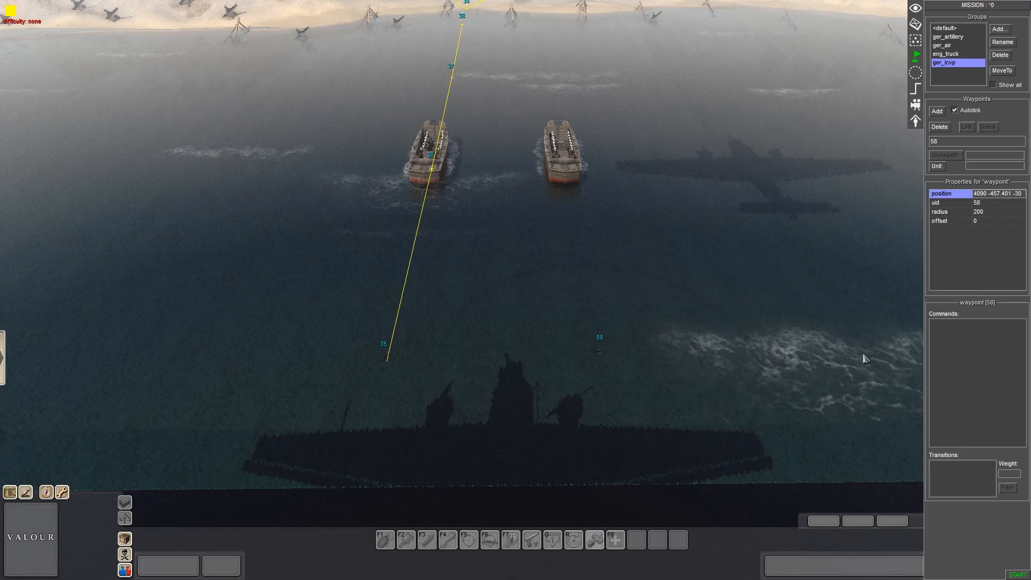
middle_click_drag(661, 342, 623, 363)
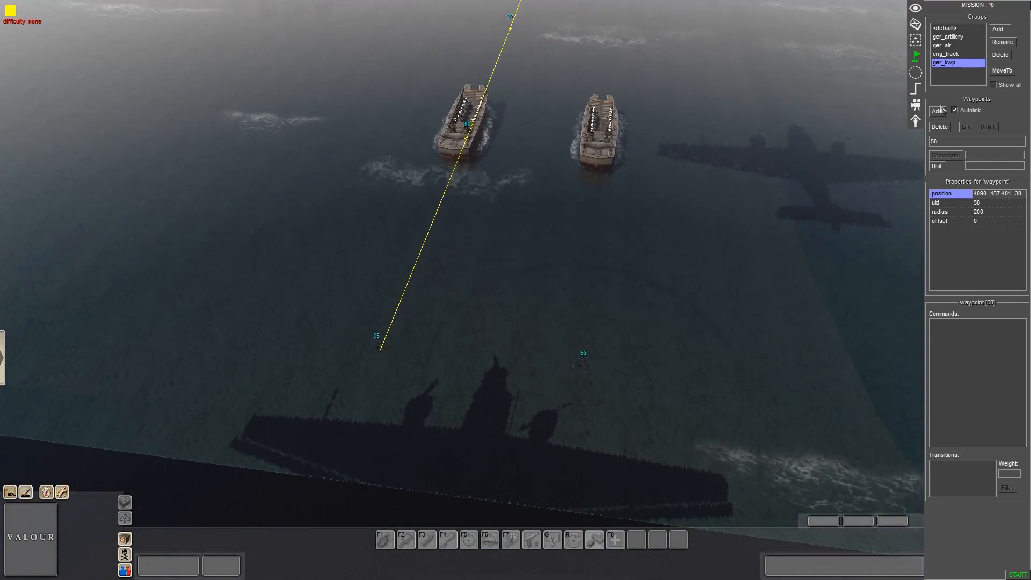
middle_click_drag(743, 217, 575, 216)
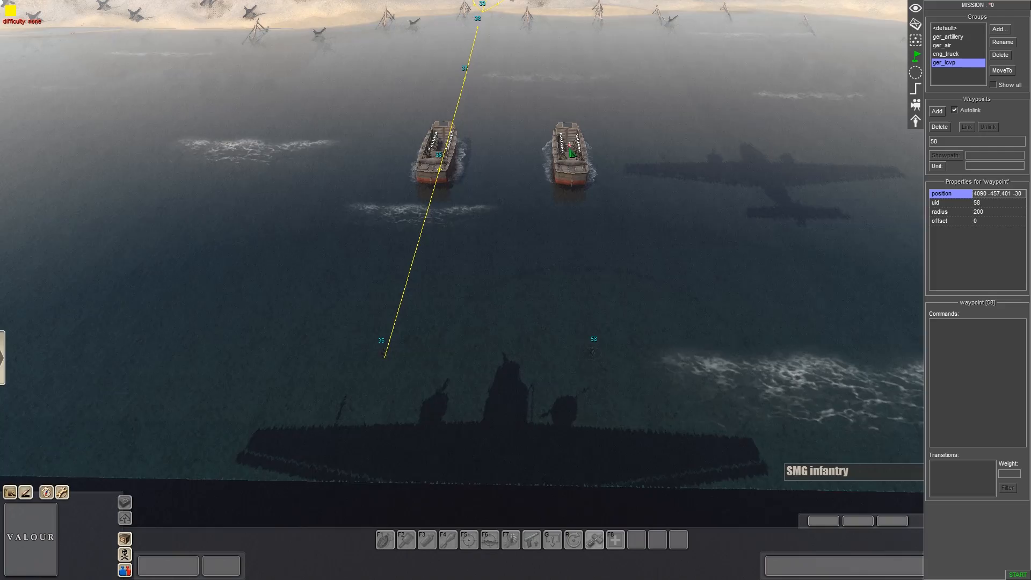
left_click(570, 174)
mouse_move(600, 245)
middle_mouse_down()
mouse_move(585, 175)
mouse_move(594, 240)
middle_mouse_up()
Extend the second craft's route with linked waypoints in the water ahead of it and just off the shore between the wooden obstacles
key("Up")
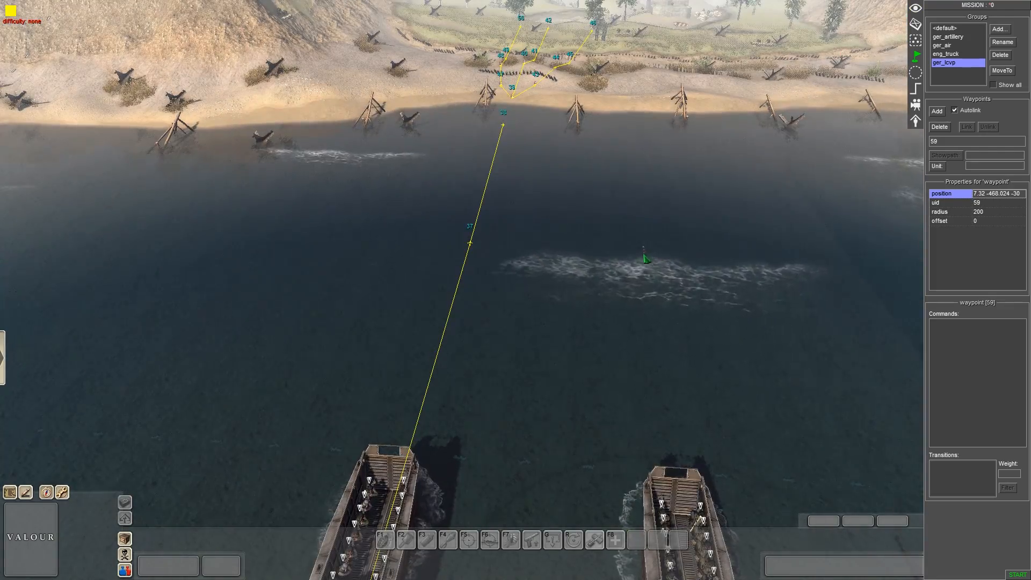
left_click(636, 263)
key("Down")
middle_click_drag(740, 378, 729, 269)
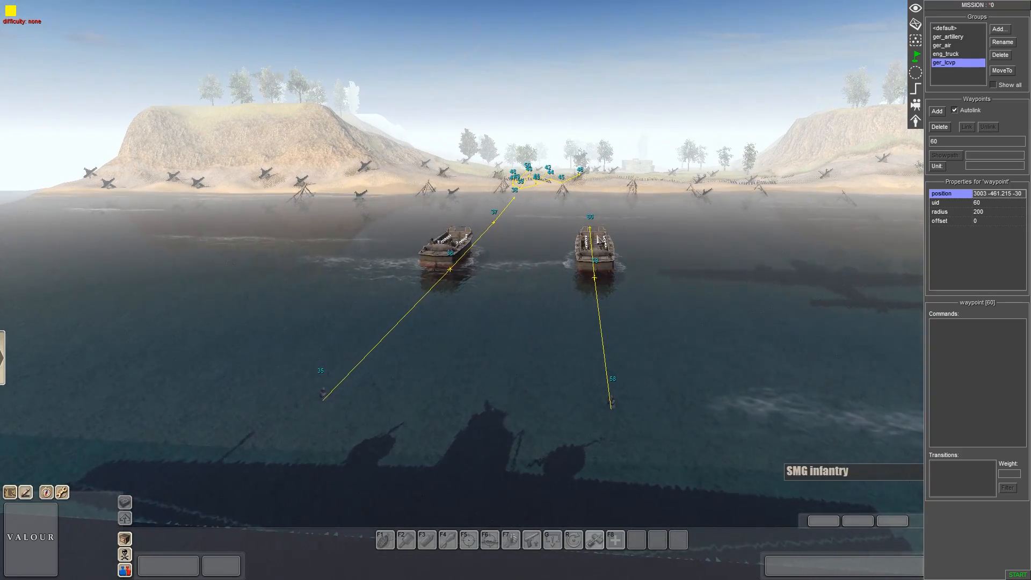
middle_click_drag(650, 286, 653, 370)
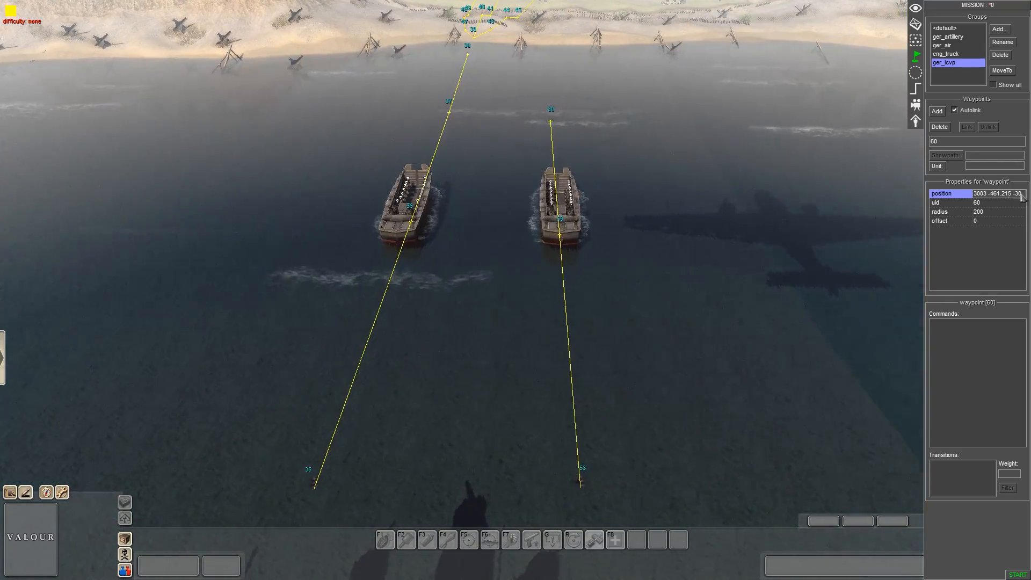
key("Up")
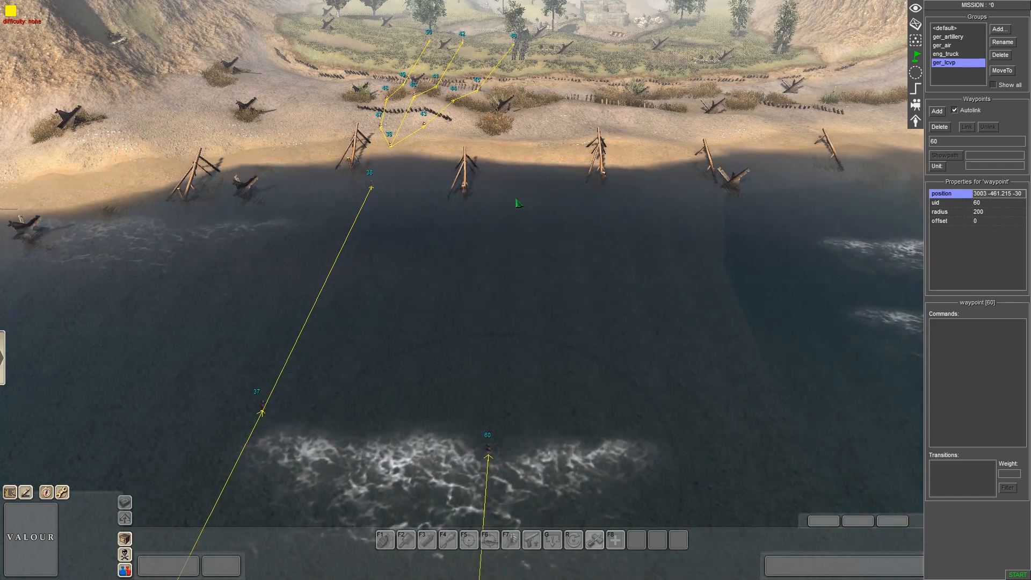
left_click(517, 190)
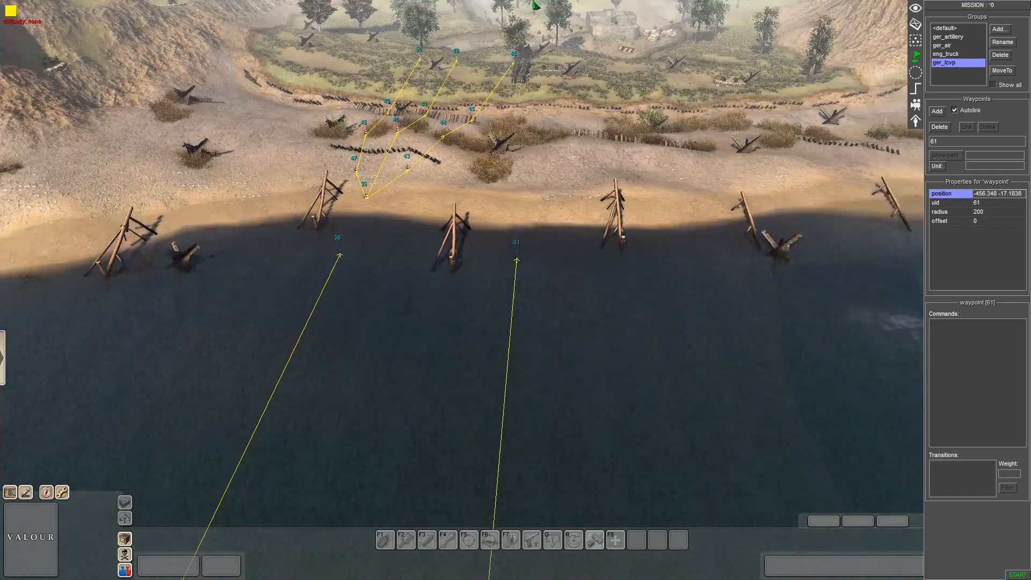
Deselect the offshore waypoint and place a separate, unlinked waypoint on the sand directly ahead of it
middle_click_drag(529, 161, 376, 311)
right_click(506, 372)
middle_click_drag(506, 372, 720, 354)
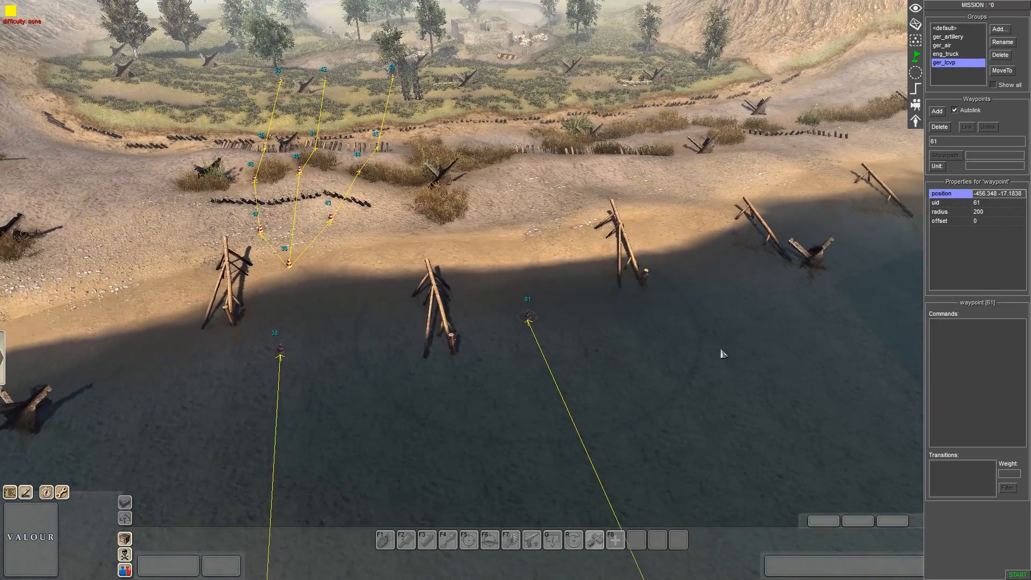
left_click(720, 355)
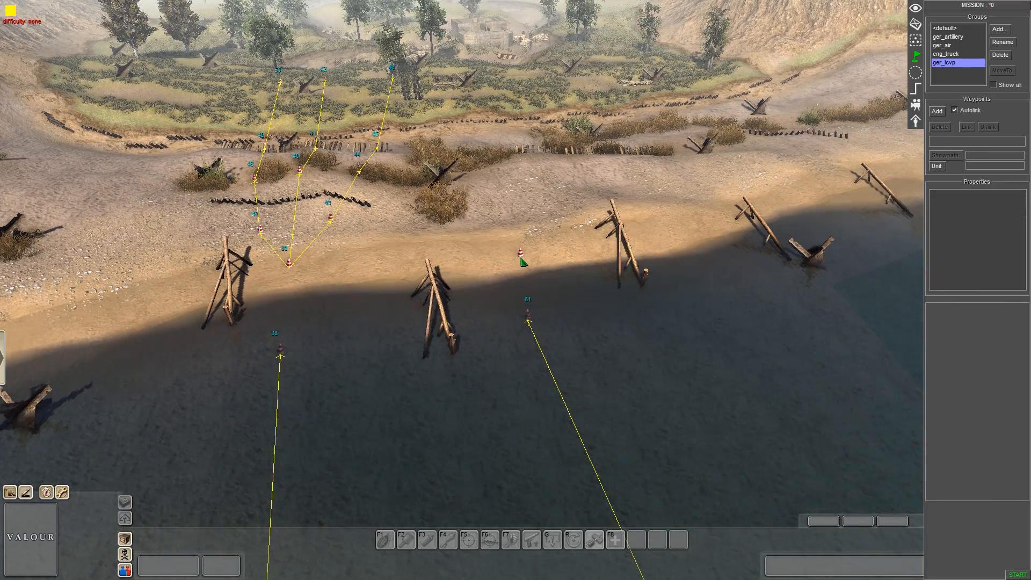
left_click_drag(512, 237, 553, 278)
middle_click_drag(553, 279, 518, 293)
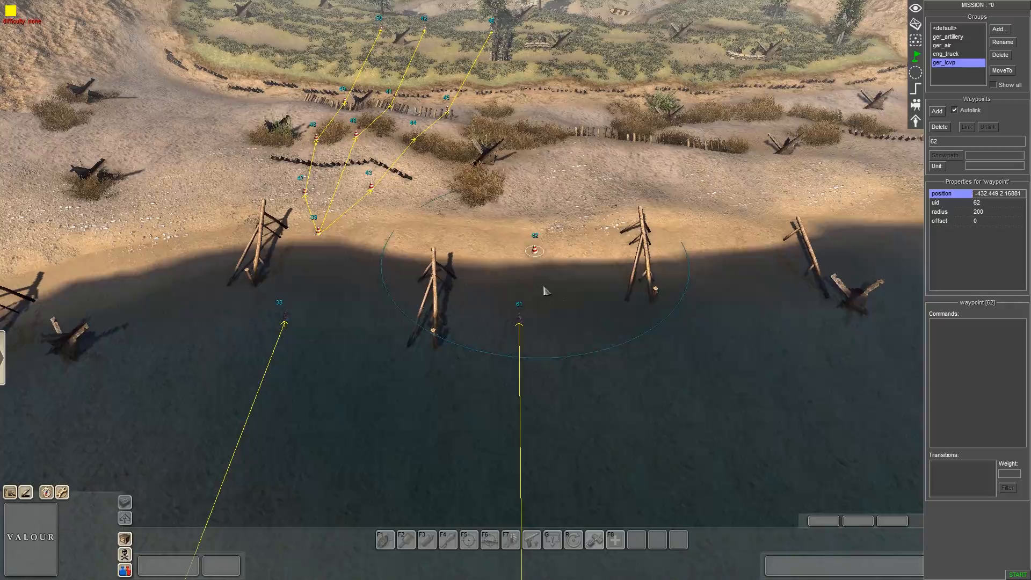
Extend the route from the beach waypoint ahead of the second craft with three linked waypoints running inland across the dunes to the trench
left_click(939, 117)
key("Up")
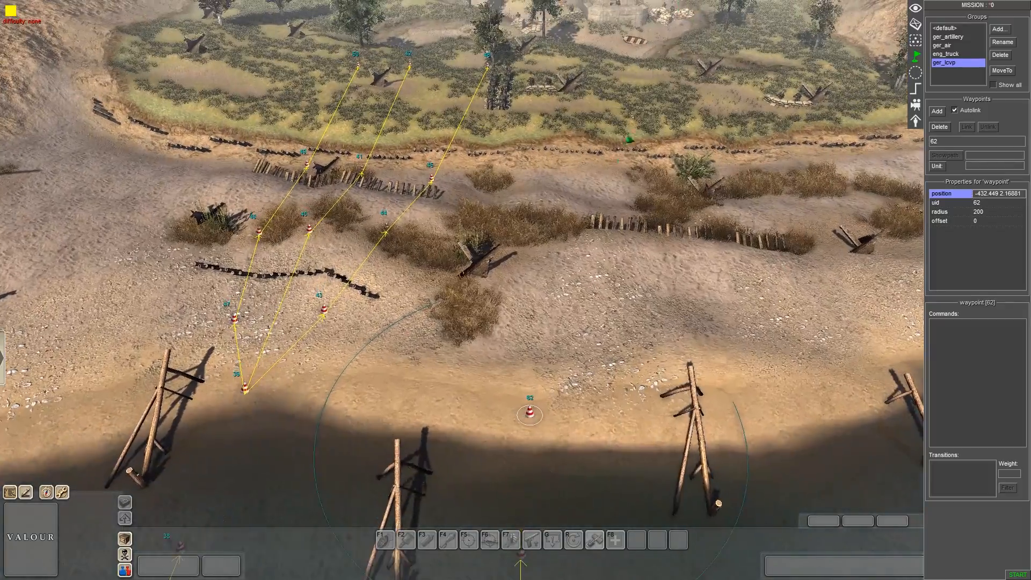
left_click(561, 240)
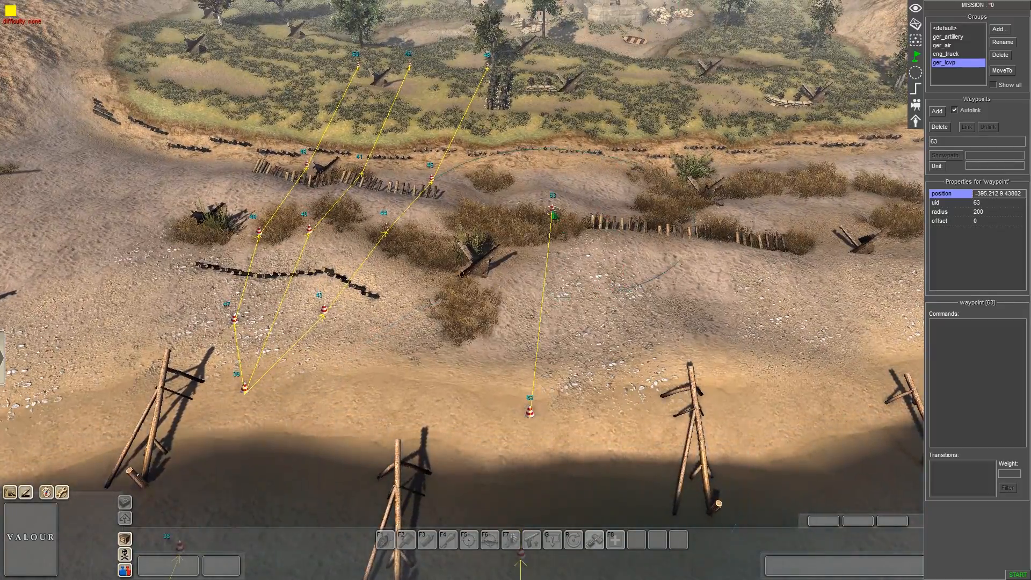
key("Up")
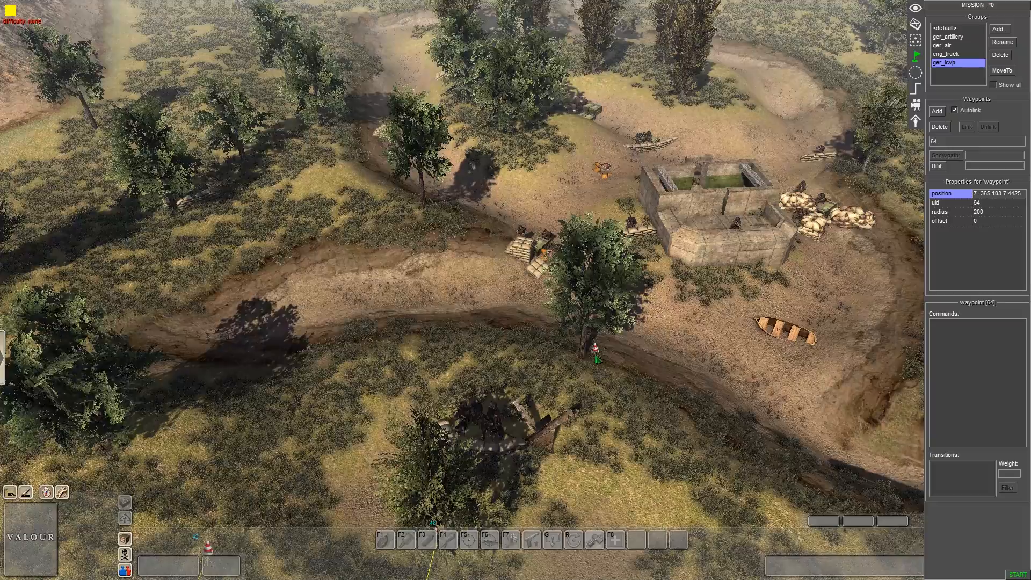
left_click(585, 292)
key("Down")
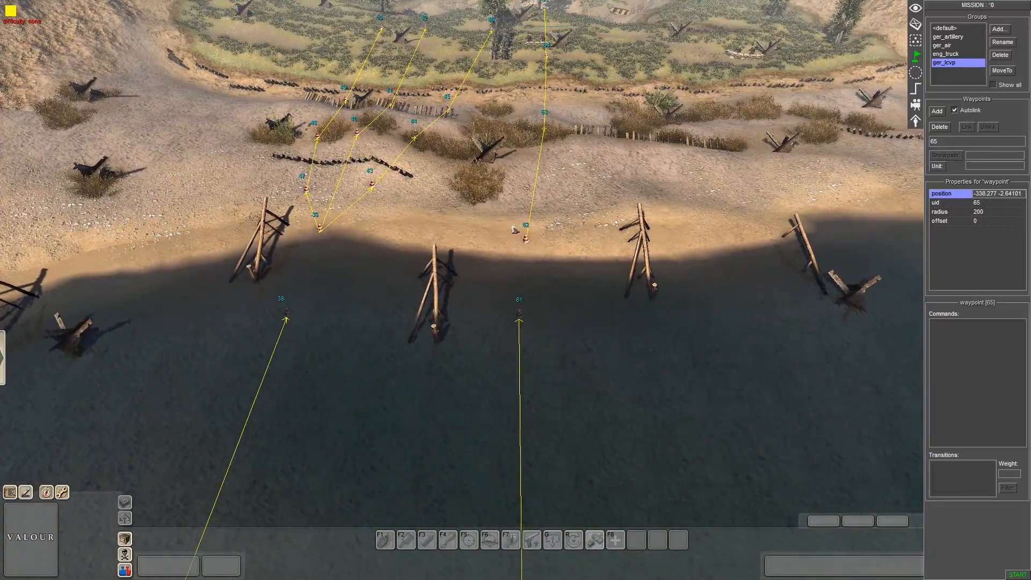
Branch a second autolinked route from the beach waypoint, with five waypoints inland past the stakes toward the bunker
left_click(515, 232)
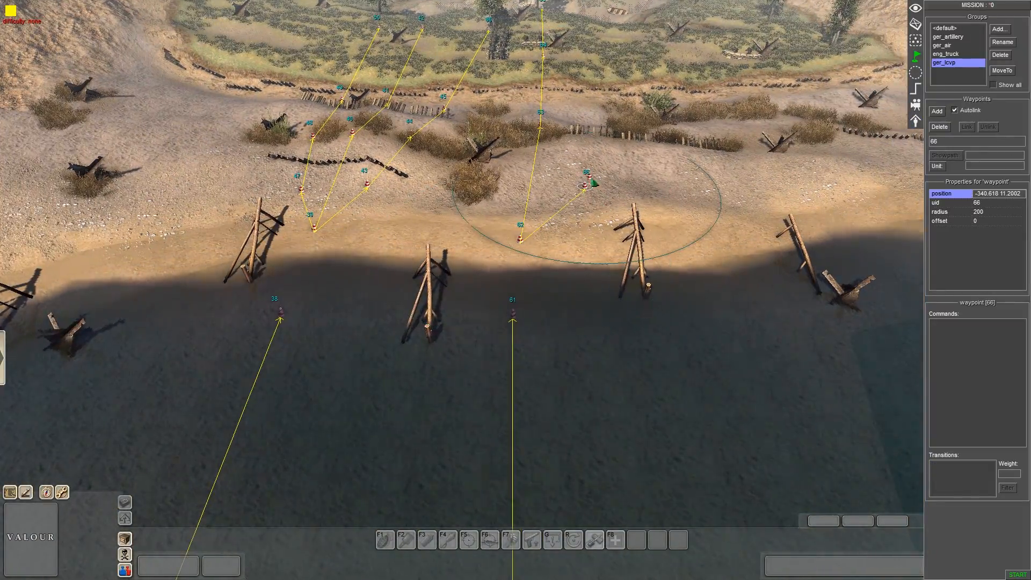
left_click(597, 118)
key("Up")
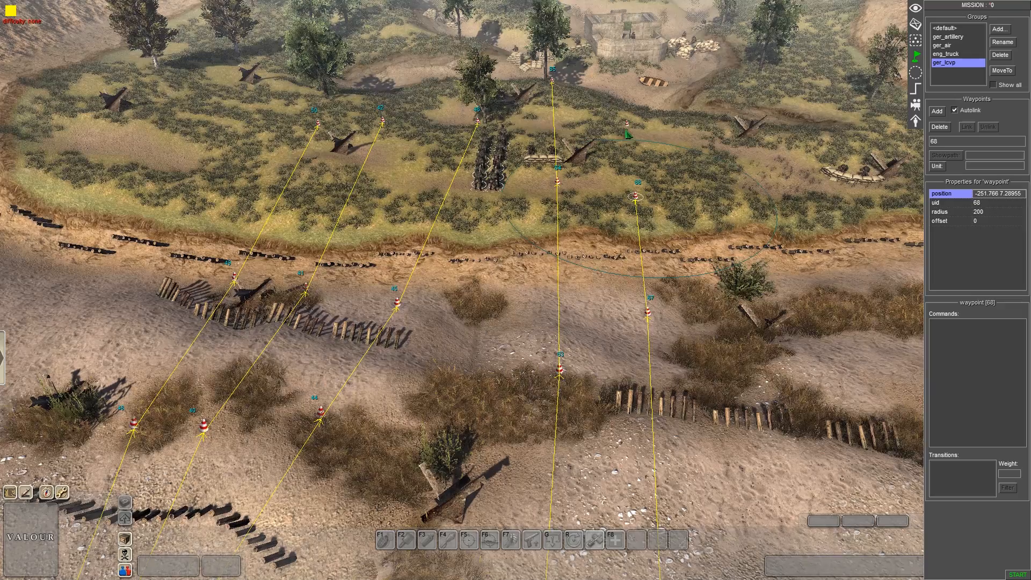
left_click(611, 88)
key("Down")
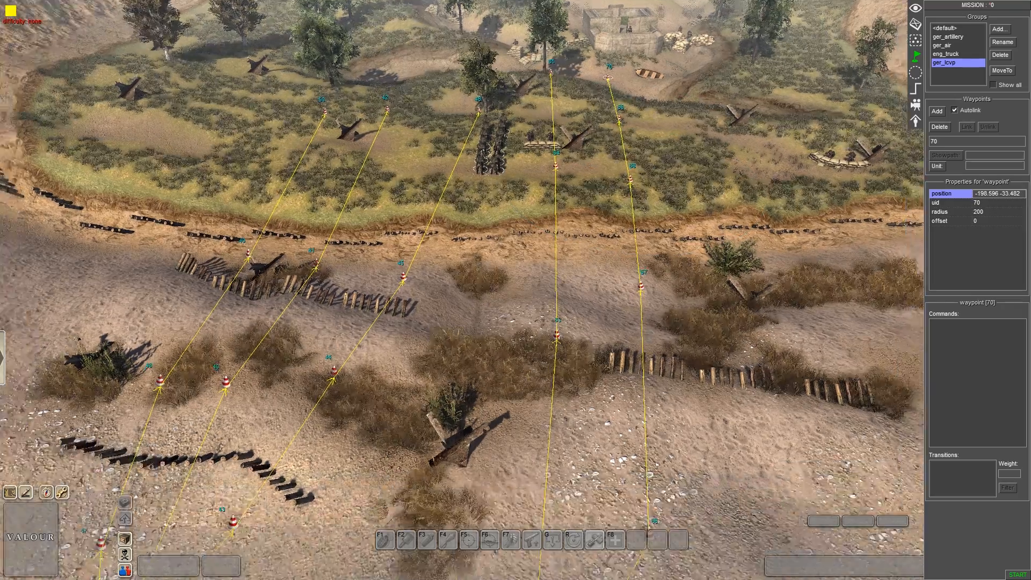
Branch a third autolinked route of four waypoints from the same beach waypoint inland, between the existing soldier routes
left_click(942, 111)
key("Up")
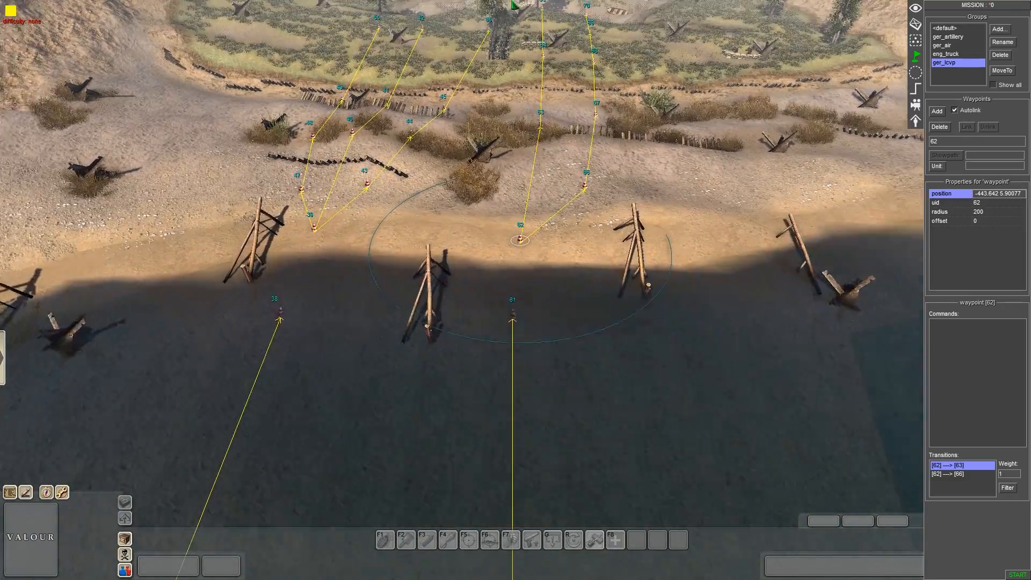
left_click(503, 110)
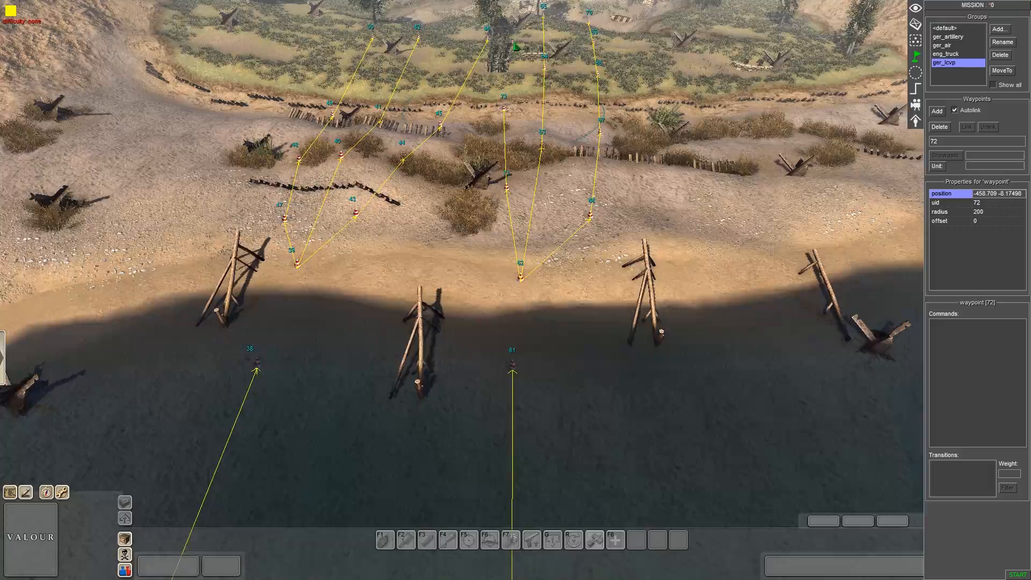
key("Up")
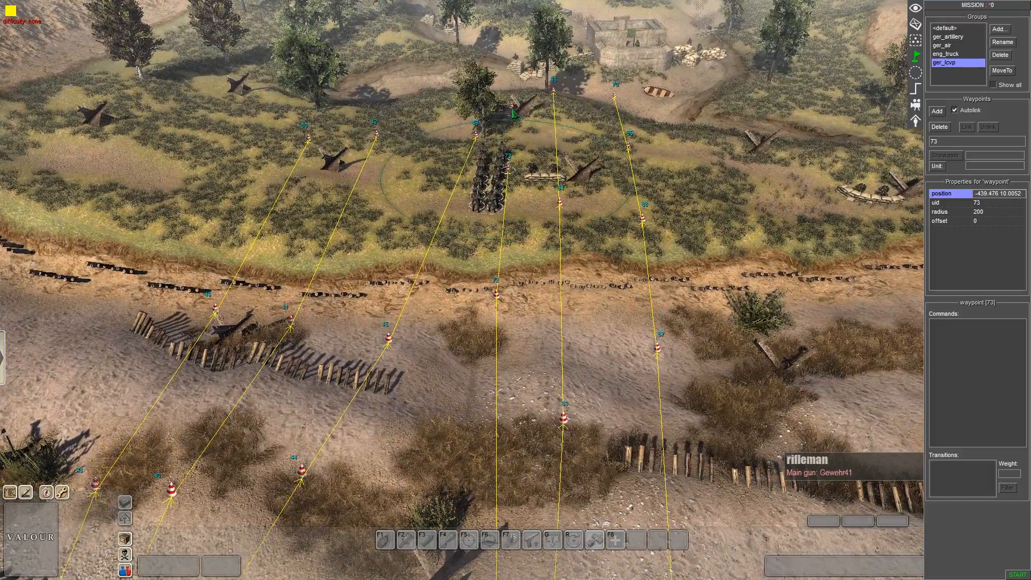
right_click(527, 198)
key("Down")
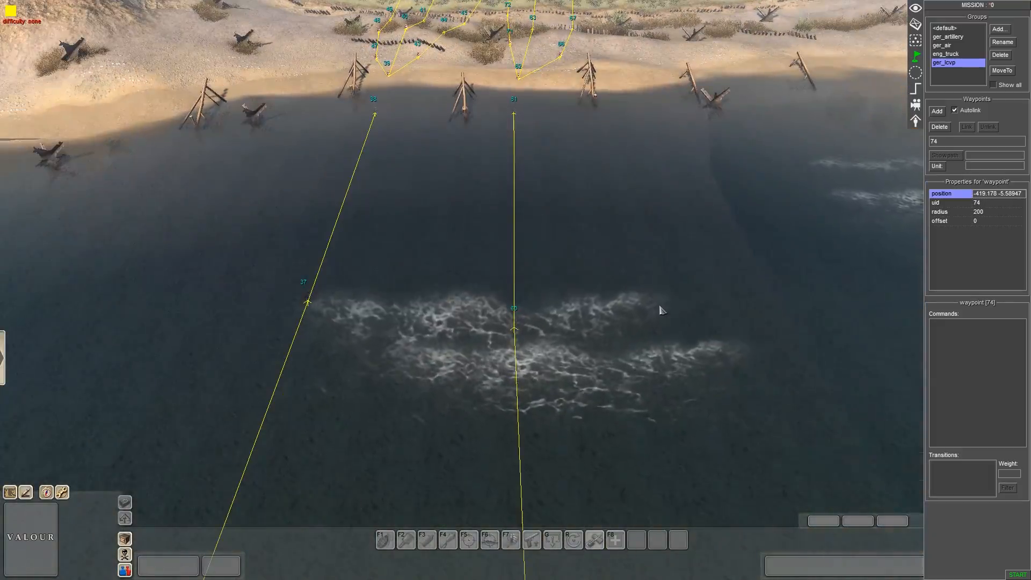
Shift the waypoints of the branch leading to the bunker slightly toward the neighbouring routes, and reselect the shared beach waypoint
key("Up")
left_click_drag(592, 192, 580, 176)
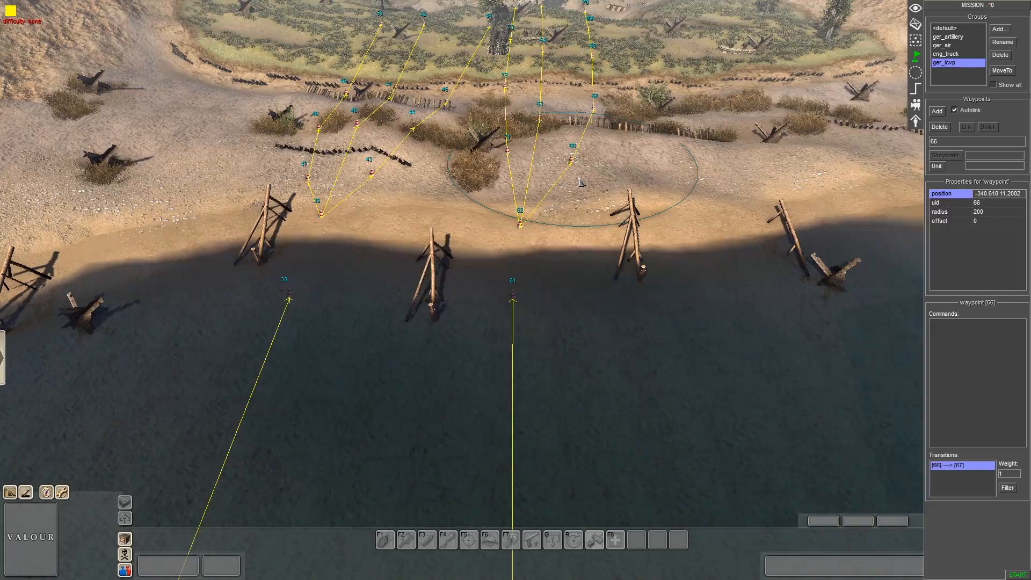
left_click_drag(601, 113, 591, 107)
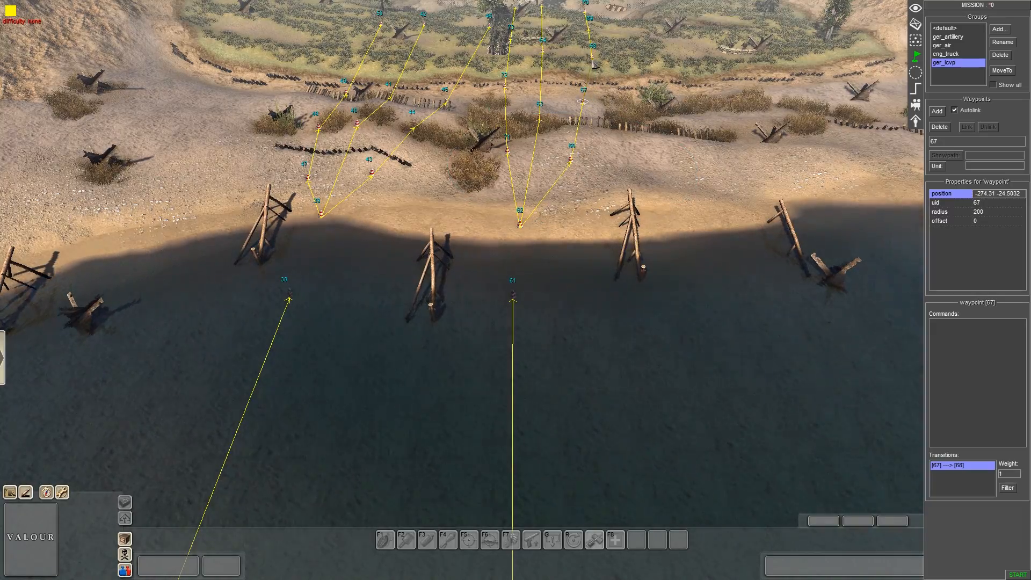
left_click(594, 64)
key("Up")
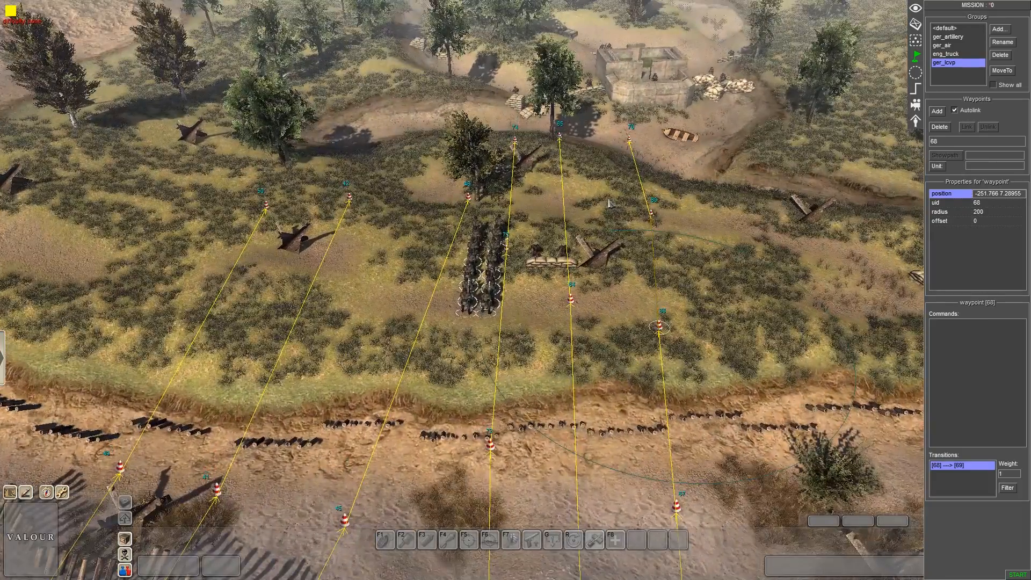
left_click_drag(651, 214, 641, 215)
left_click_drag(629, 141, 623, 142)
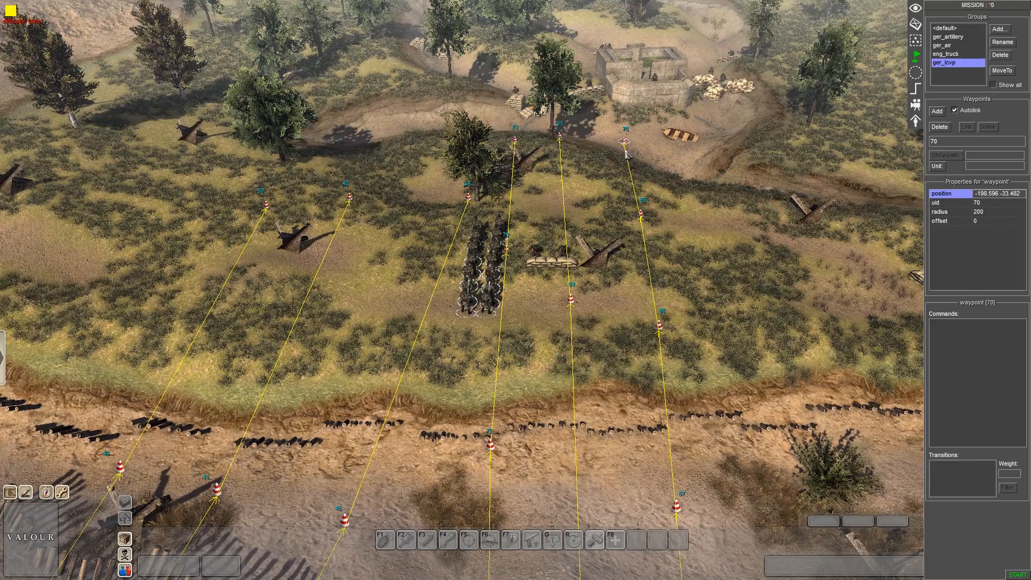
left_click(520, 188)
left_click(519, 192)
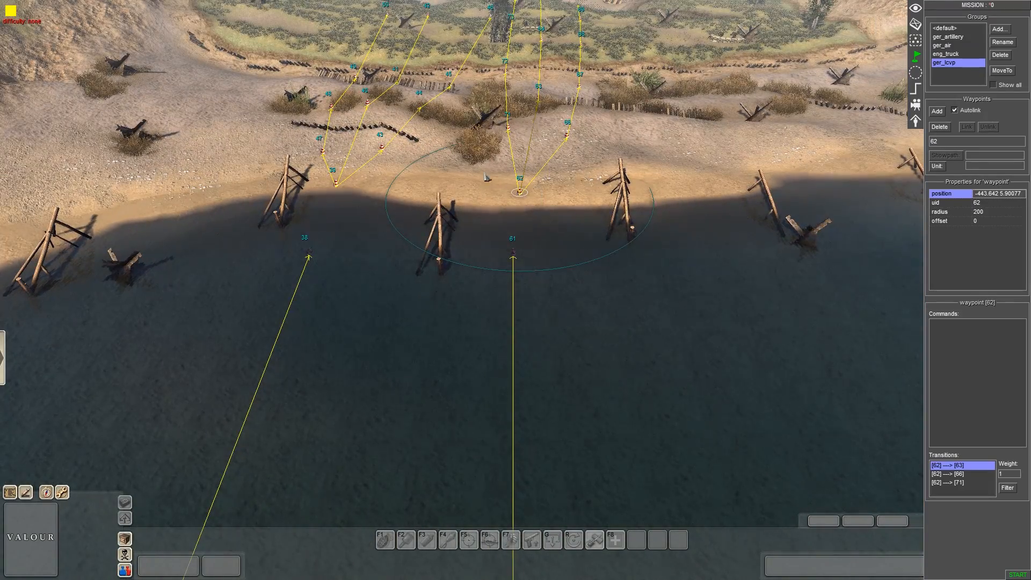
Nudge the second landing craft's waypoints at and ahead of the boat to straighten its run to the shore
left_click(611, 422)
key("Down")
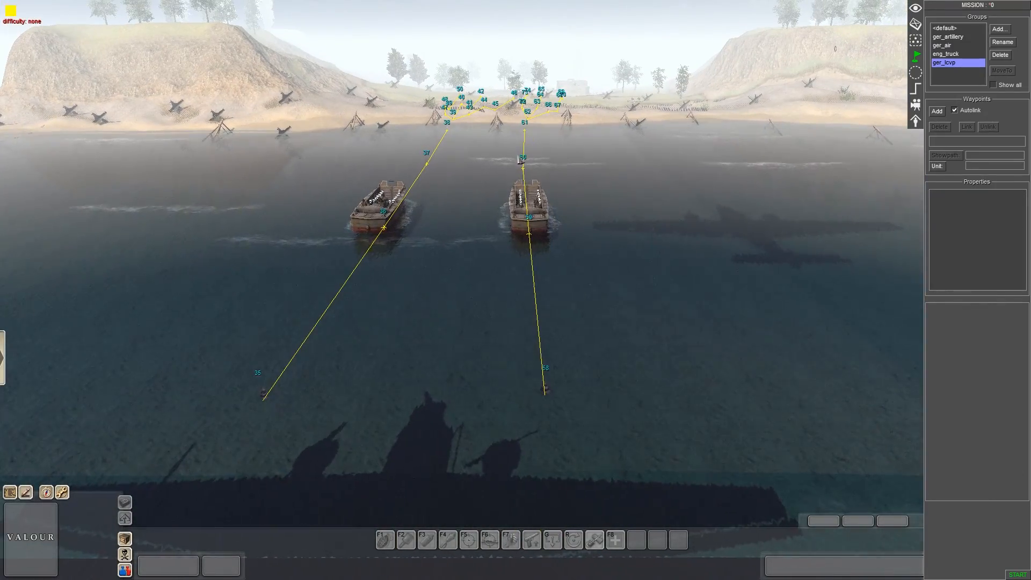
left_click(523, 171)
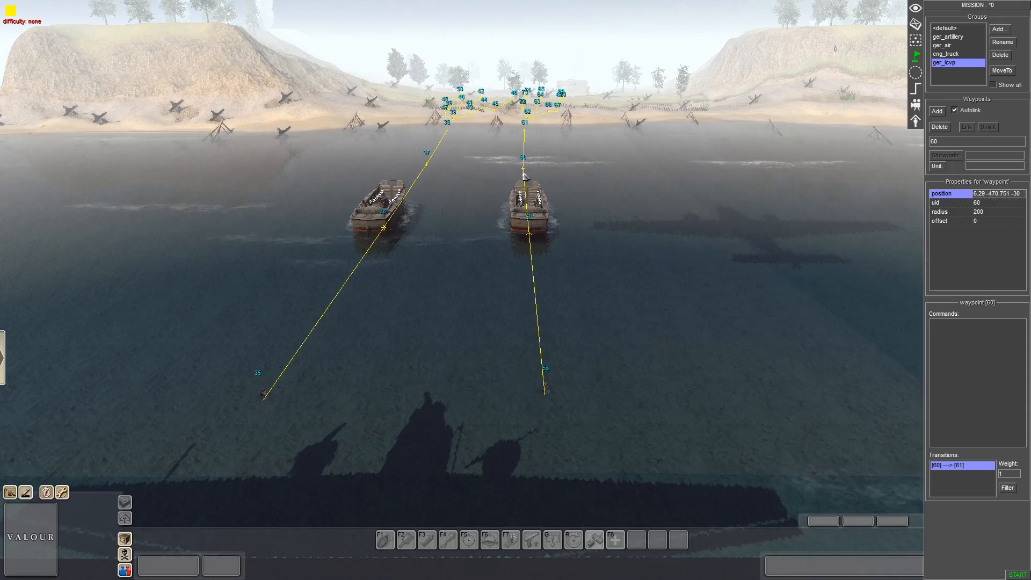
left_click_drag(526, 169, 525, 169)
mouse_move(514, 224)
left_mouse_down()
mouse_move(532, 246)
mouse_move(530, 233)
left_mouse_up()
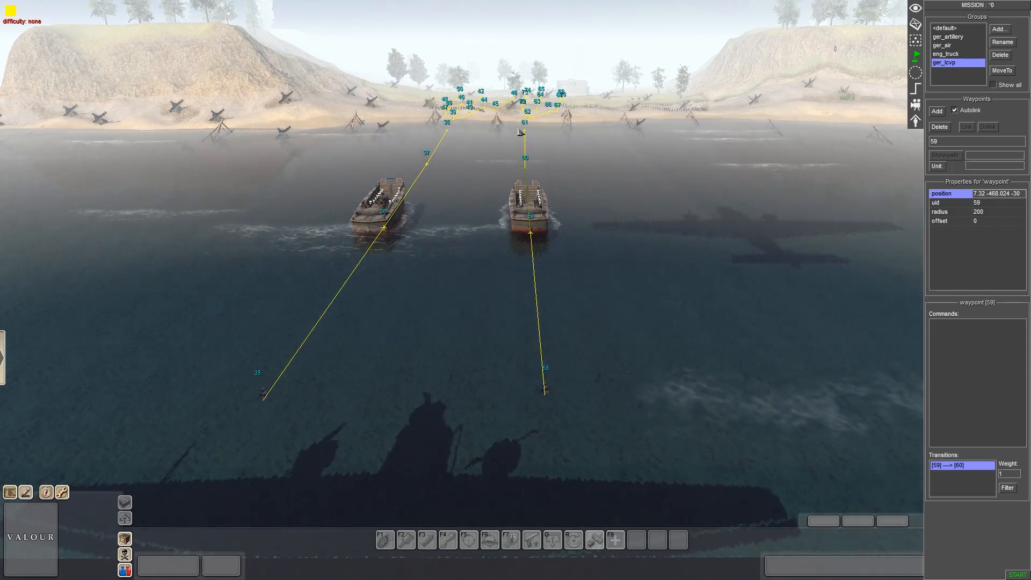
left_click(530, 143)
key("Up")
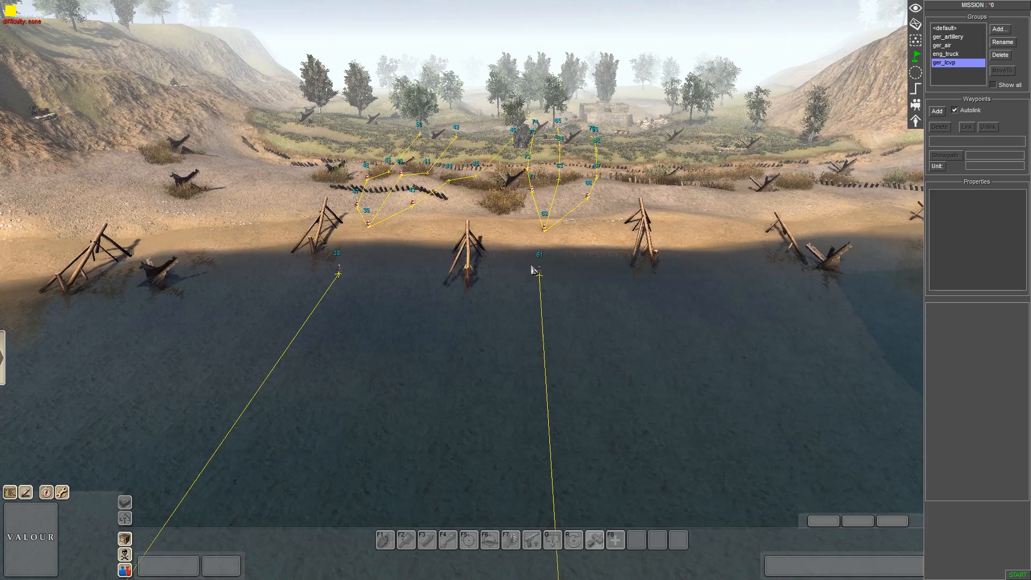
Create a polygon zone named ger_inf_emit_02 at the shoreline in front of the second craft's last water waypoint
left_click(919, 72)
middle_click_drag(709, 210, 621, 324)
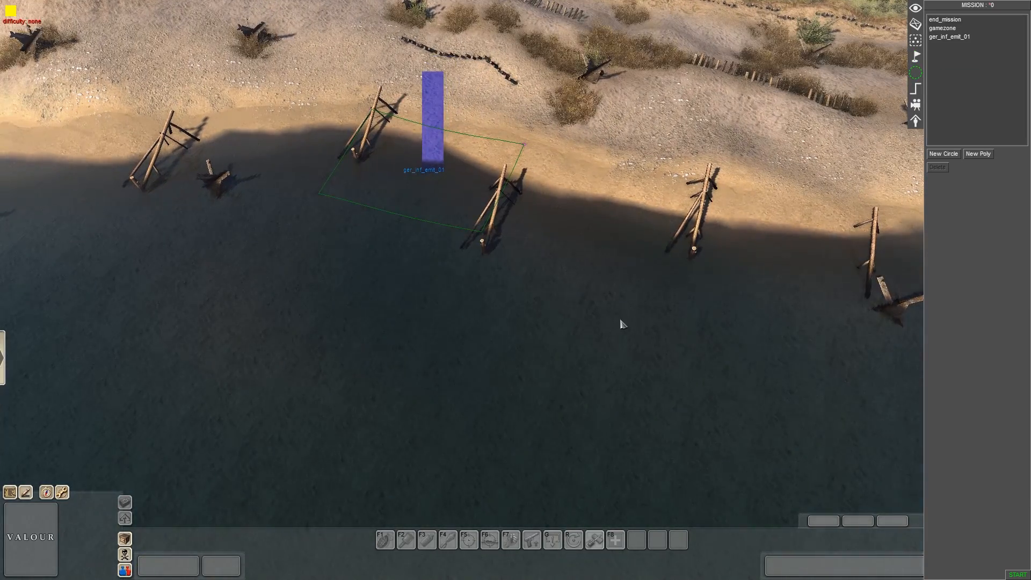
middle_click_drag(403, 134, 503, 178)
left_click(976, 153)
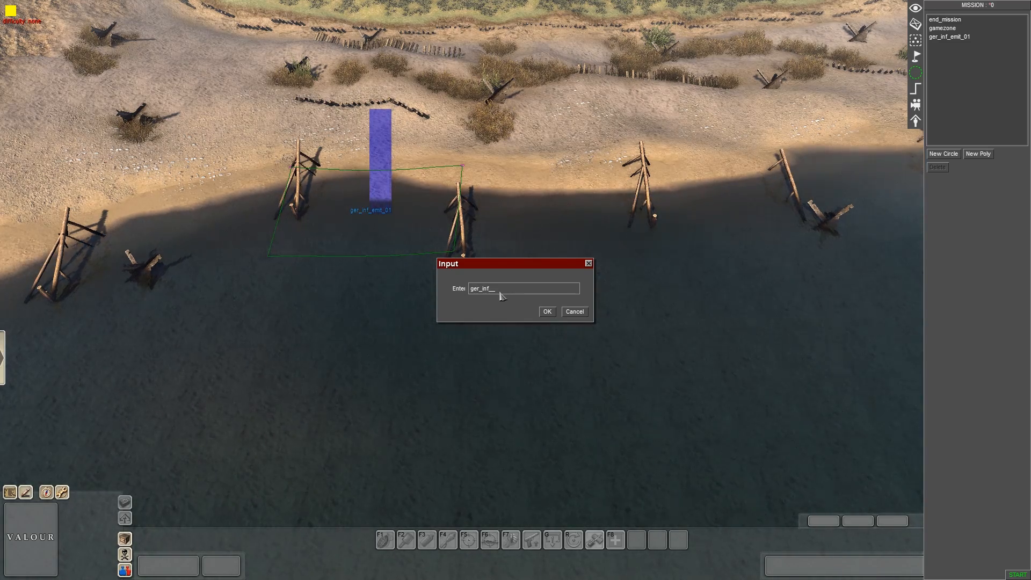
type("ger_inf_emit_02")
key("Return")
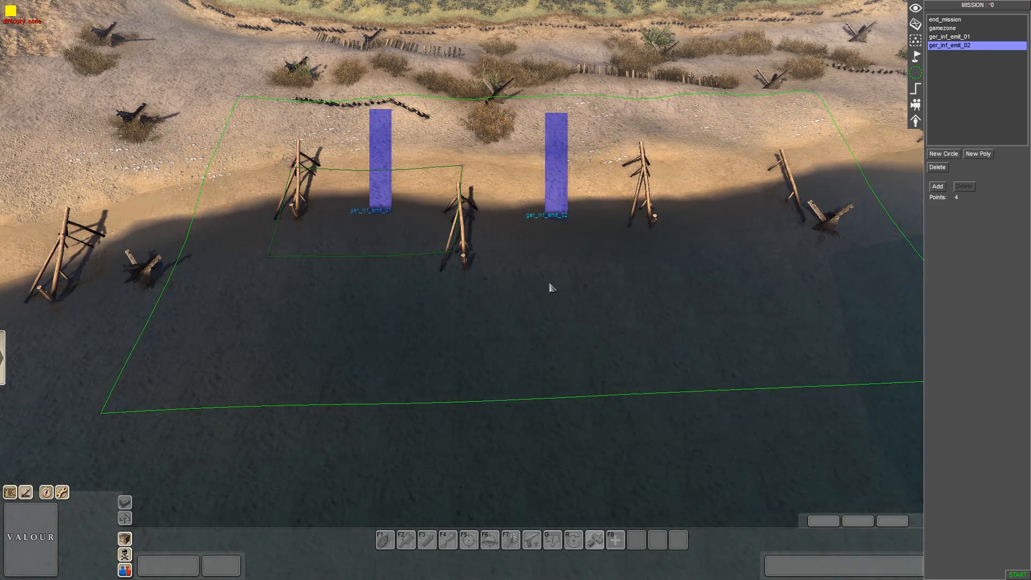
Turn on waypoint display in the mission properties and shrink the ger_inf_emit_02 zone around the second craft's landing point
key("e")
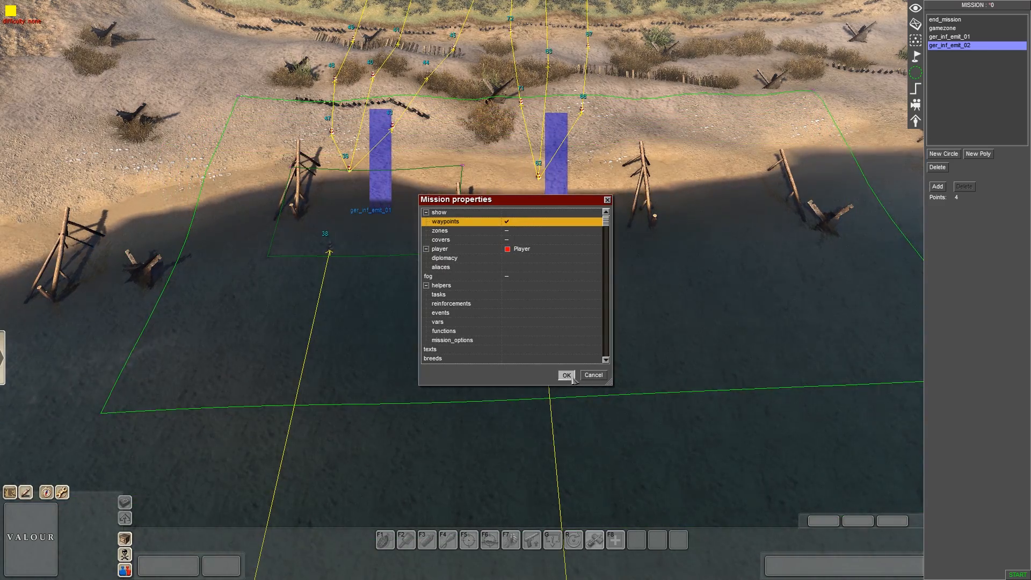
left_click(566, 375)
mouse_move(129, 413)
left_mouse_down()
mouse_move(322, 354)
mouse_move(482, 266)
left_mouse_up()
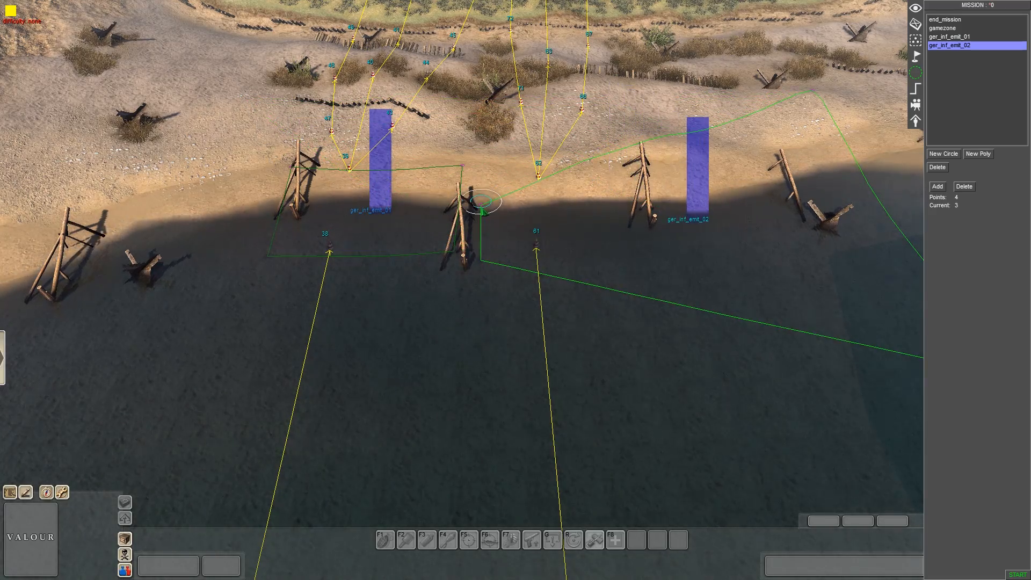
left_click_drag(664, 204, 596, 215)
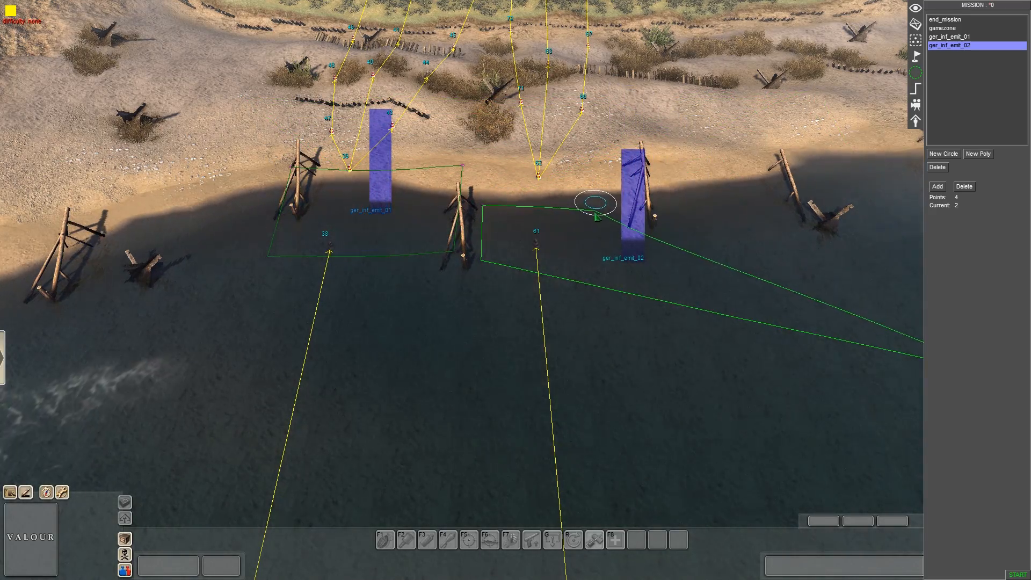
left_click_drag(907, 342, 455, 266)
left_click_drag(460, 210, 470, 165)
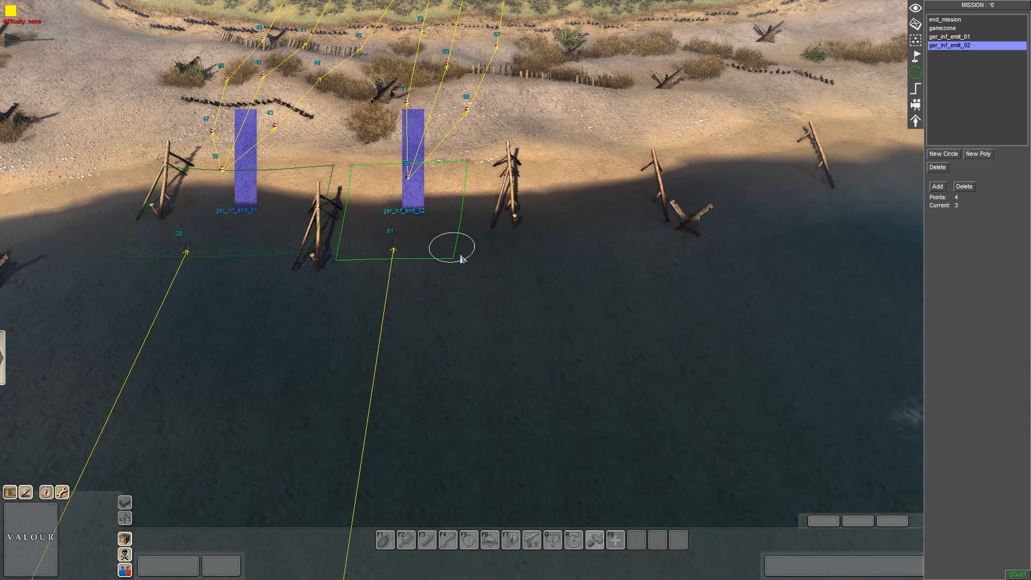
Widen the ger_inf_emit_02 zone along the shore to the next wooden obstacle and check it against the landing craft
left_click_drag(472, 261, 520, 261)
left_click_drag(468, 161, 497, 157)
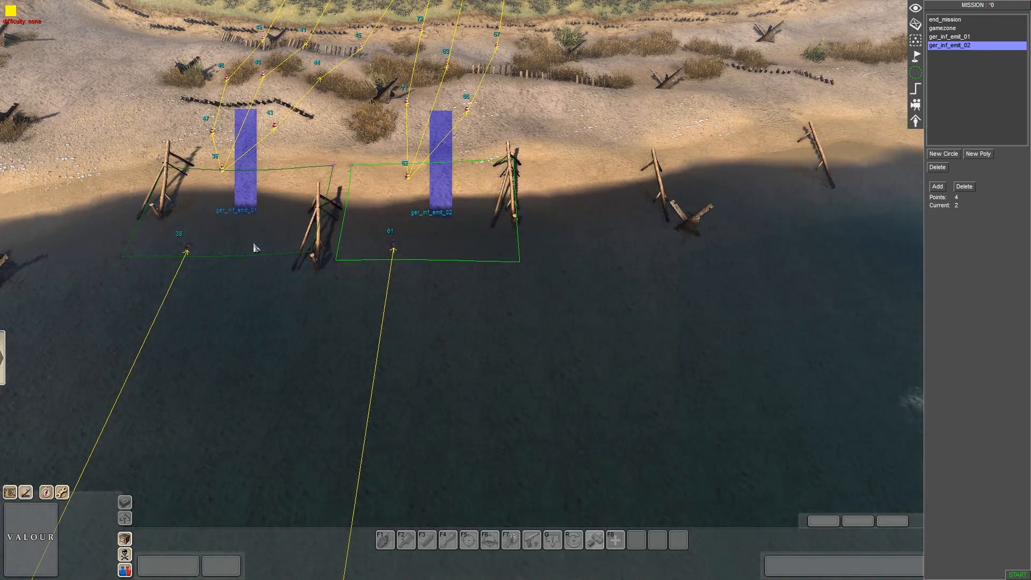
mouse_move(305, 576)
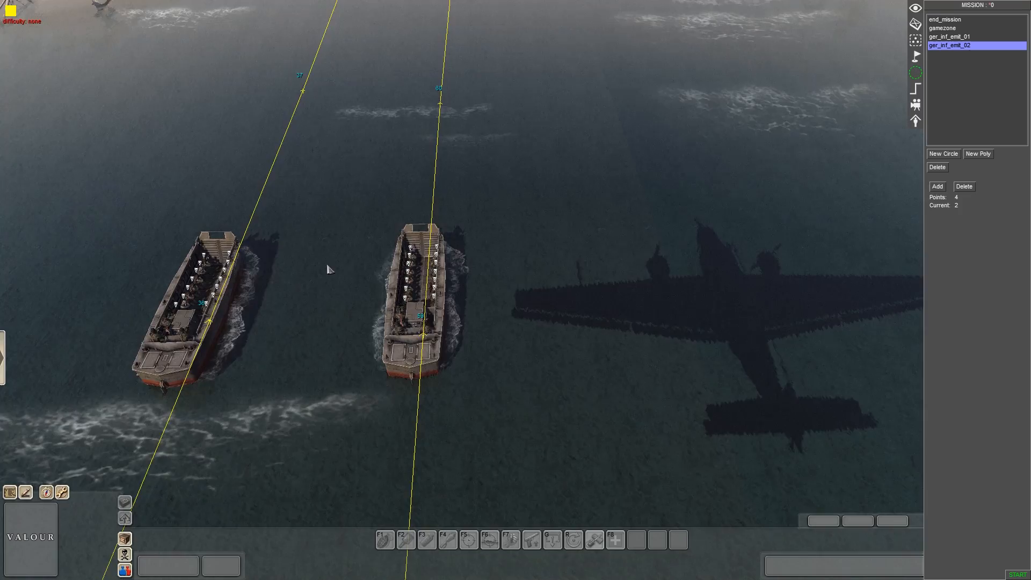
middle_click_drag(330, 269, 348, 188)
mouse_move(423, 3)
middle_click_drag(419, 301, 413, 400)
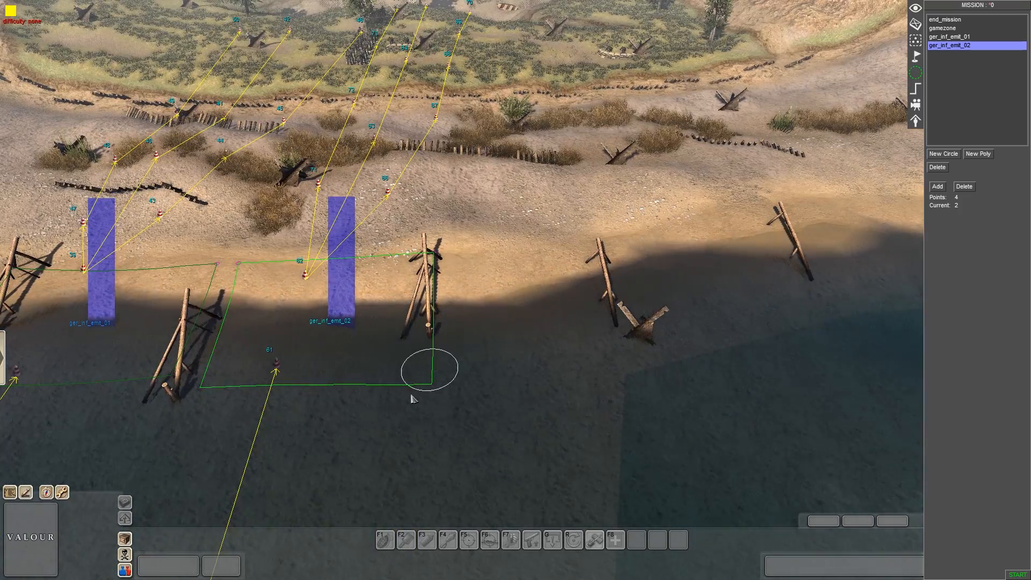
Fine-tune the ger_inf_emit_02 corners beside the outer wooden obstacle so the seaward edge lines up with the ger_inf_emit_01 zone
left_click_drag(432, 385, 444, 395)
left_click_drag(442, 250, 450, 253)
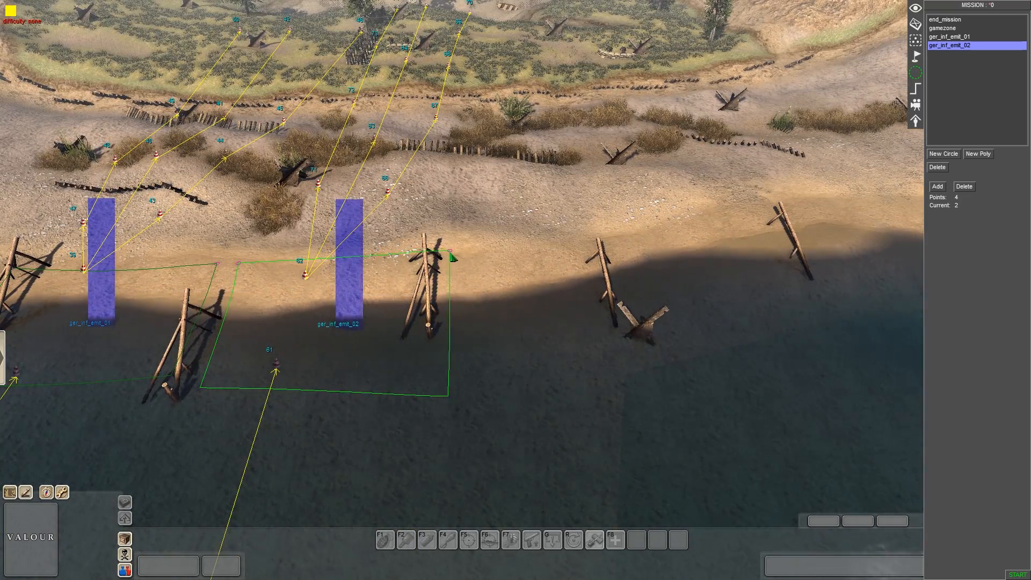
left_click_drag(449, 396, 454, 375)
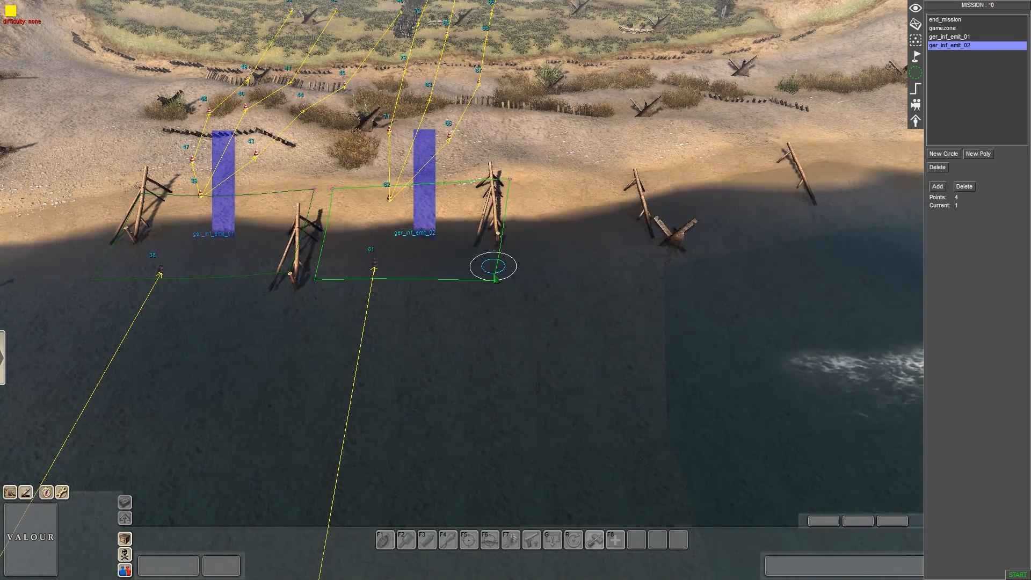
left_click_drag(509, 178, 491, 183)
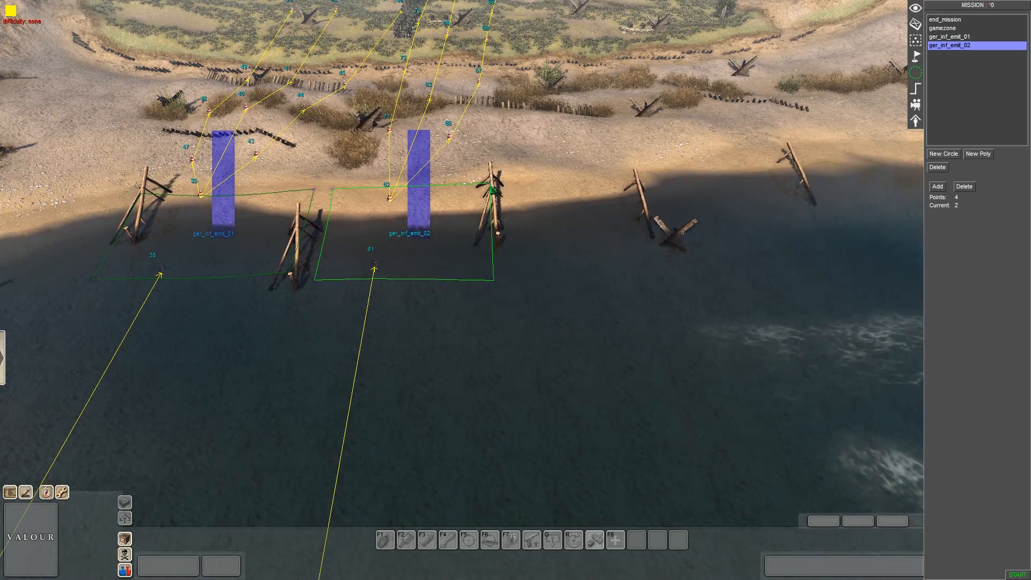
middle_click_drag(468, 310, 462, 335)
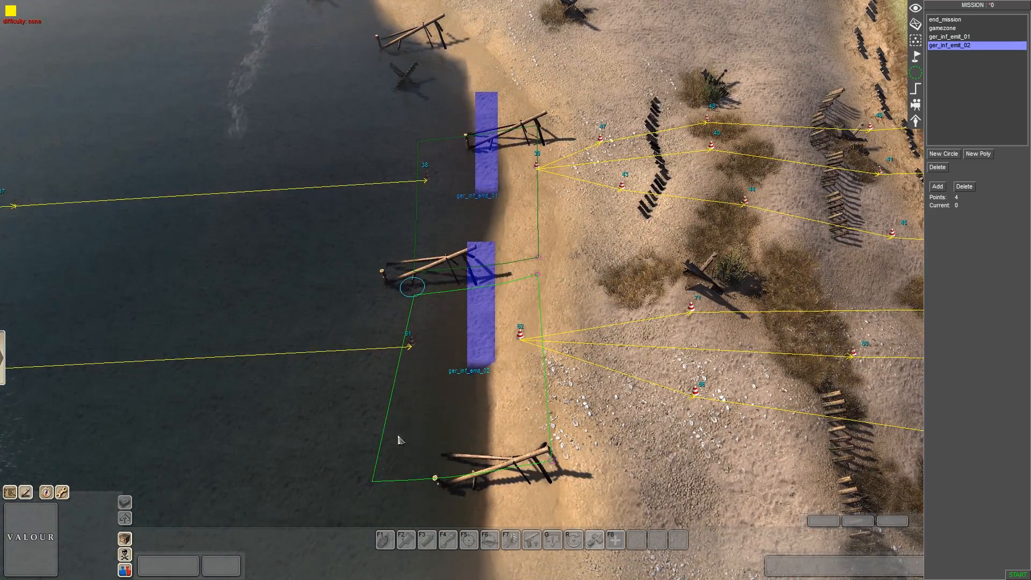
left_click_drag(379, 481, 401, 478)
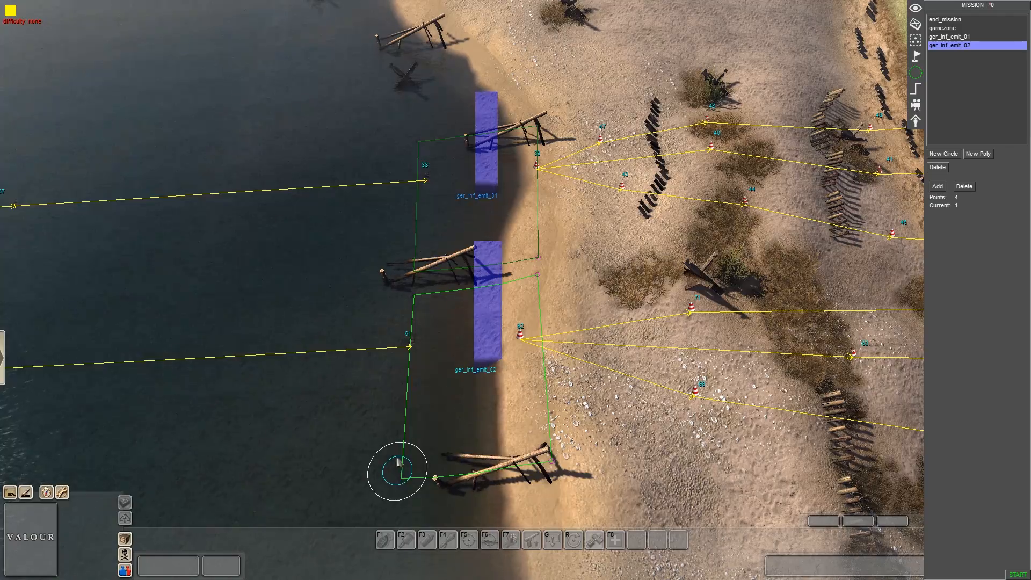
Move waypoint 61, the second landing craft's last water waypoint, slightly closer to shore and check it against the obstacles
middle_click_drag(410, 361, 720, 258)
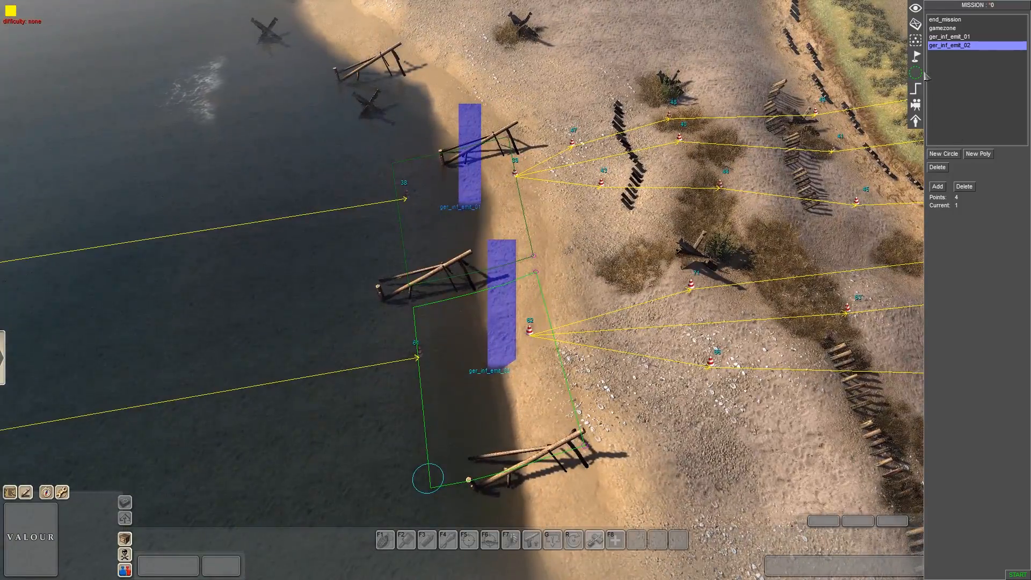
left_click(915, 57)
left_click(419, 354)
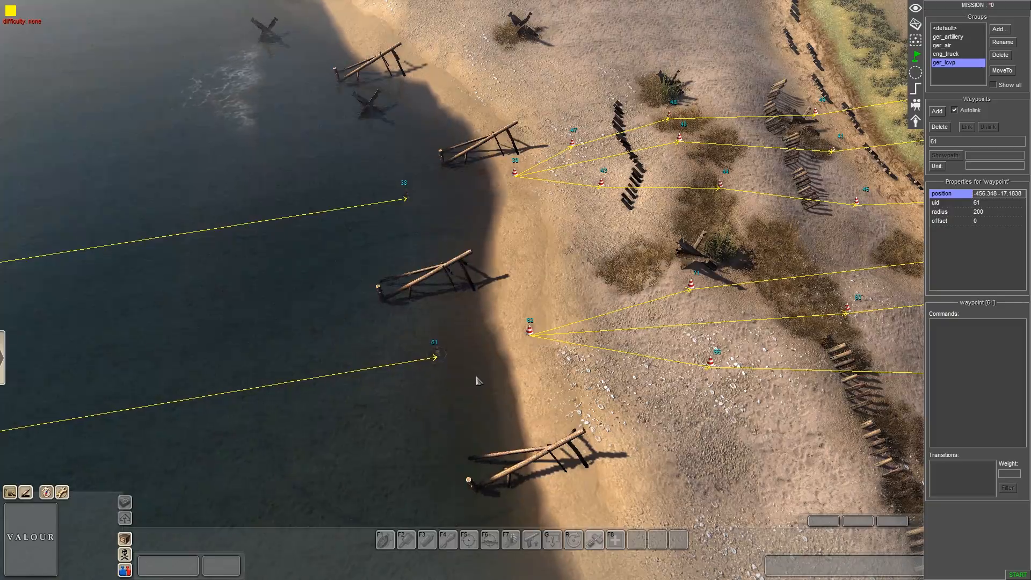
left_click(299, 417)
middle_click_drag(299, 417, 647, 335)
middle_click_drag(642, 300, 638, 348)
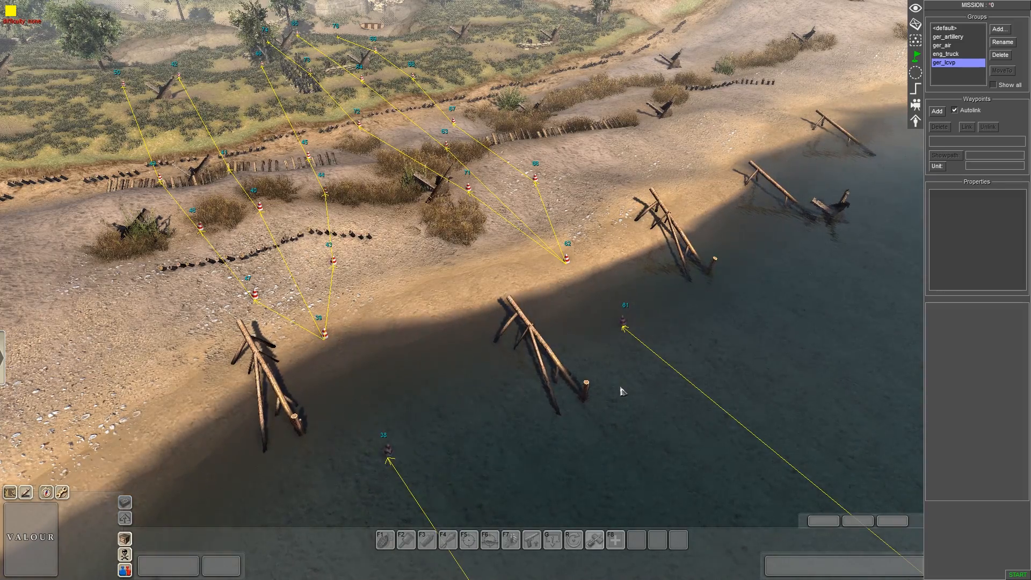
middle_click_drag(622, 391, 806, 324)
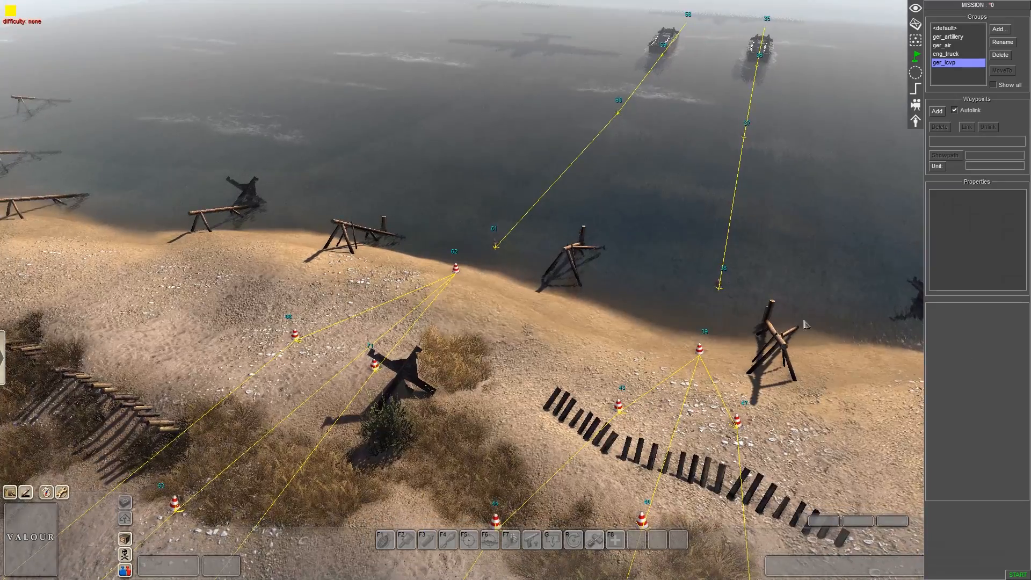
middle_click_drag(713, 336, 394, 265)
middle_click_drag(481, 297, 546, 309)
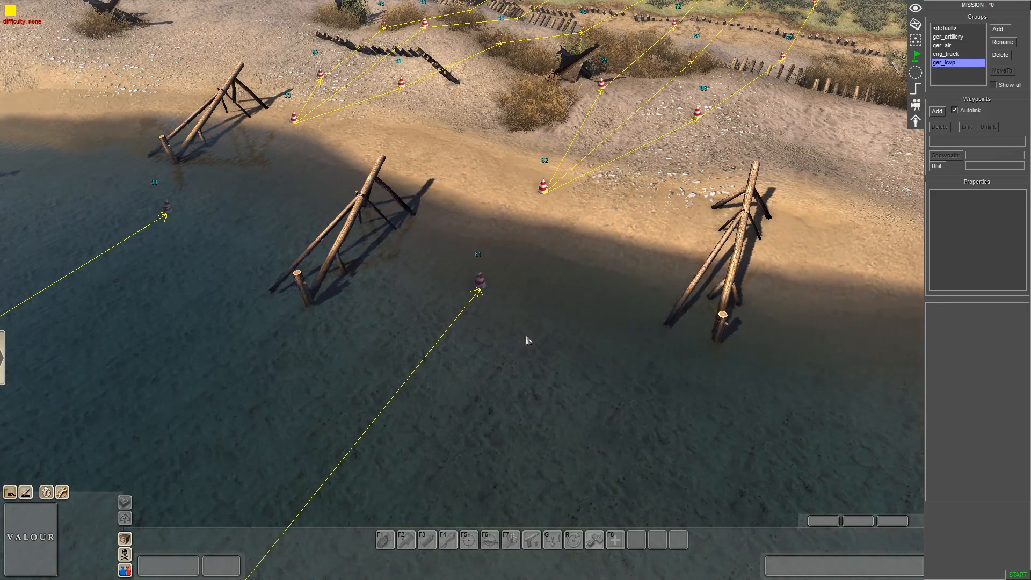
In the mission triggers, add a new trigger named lcvp_02 to the lcvp group under germanside/landing_craft
left_click(915, 73)
scroll(456, 341, "down", 3)
middle_click_drag(457, 341, 697, 361)
left_click(913, 90)
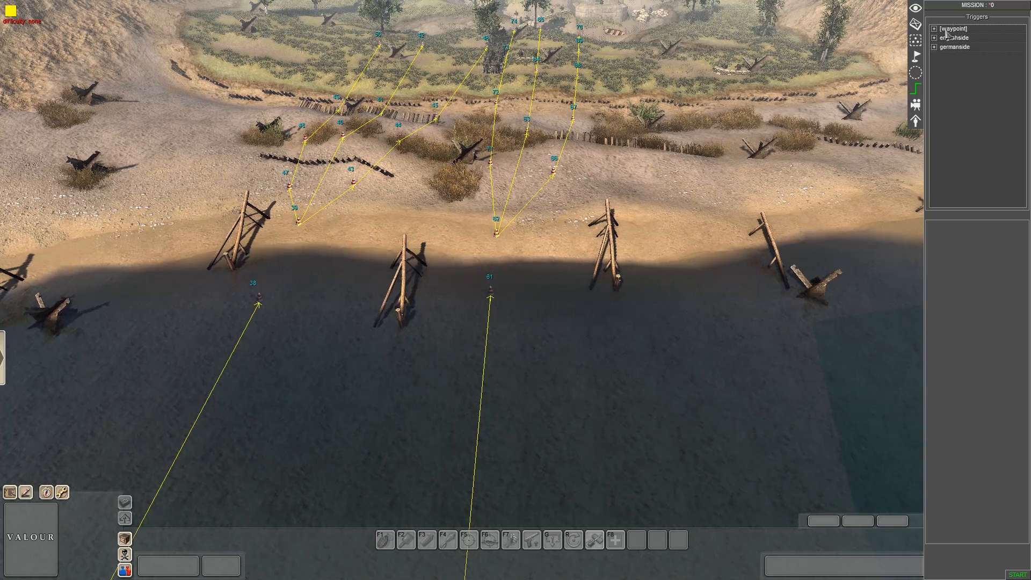
left_click(935, 46)
key("e")
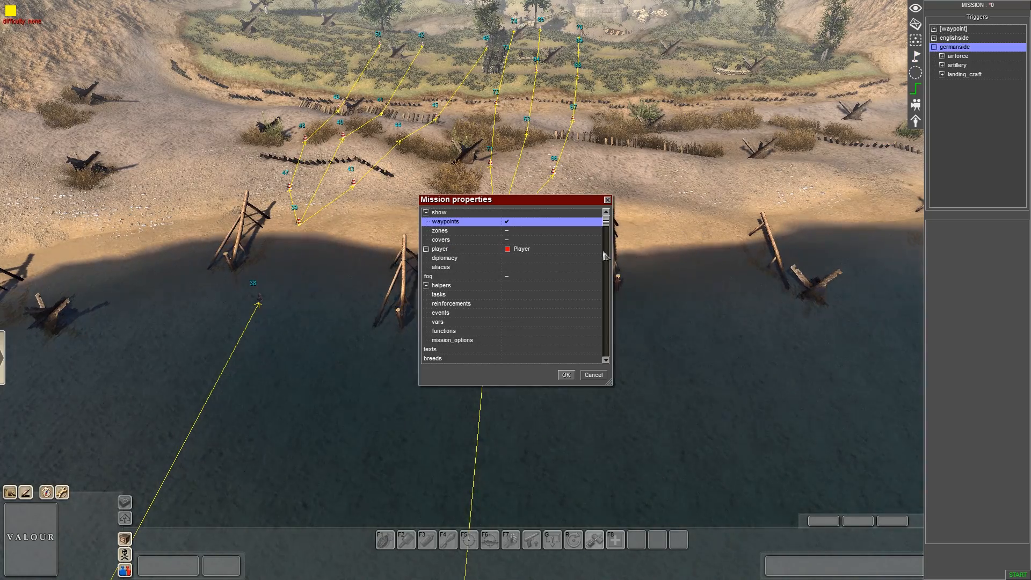
left_click(566, 375)
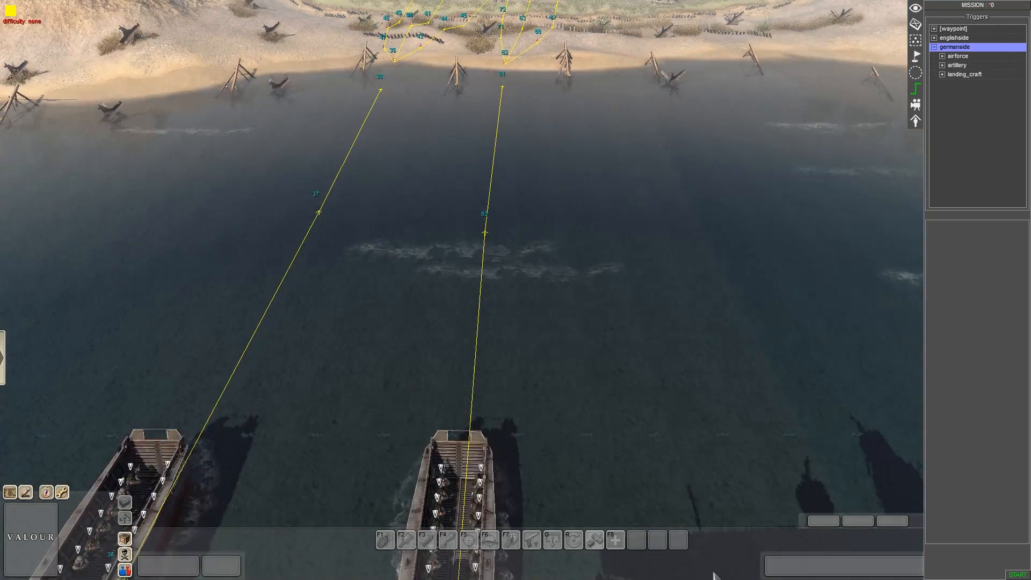
left_click(943, 74)
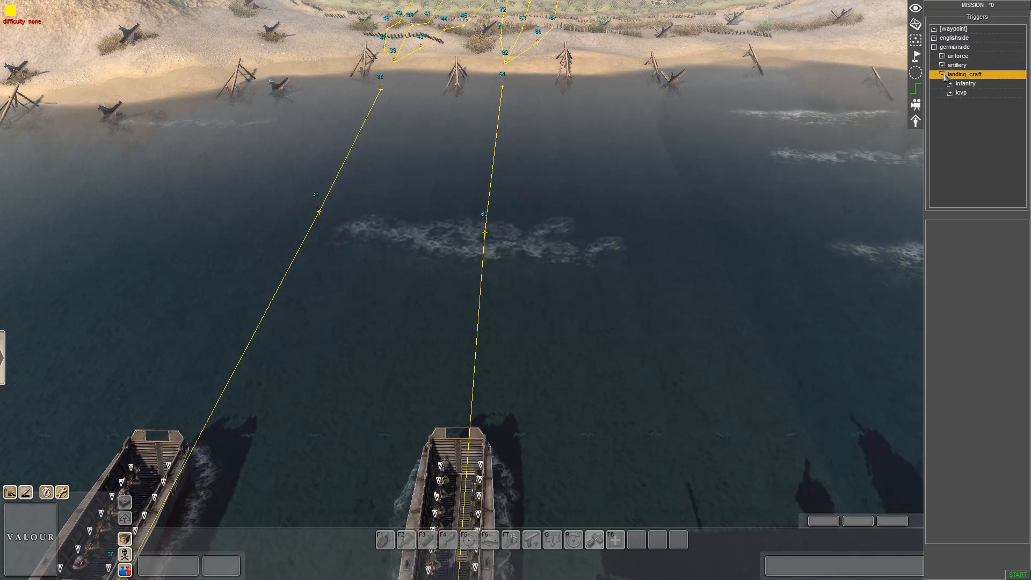
left_click(950, 93)
left_click(965, 101)
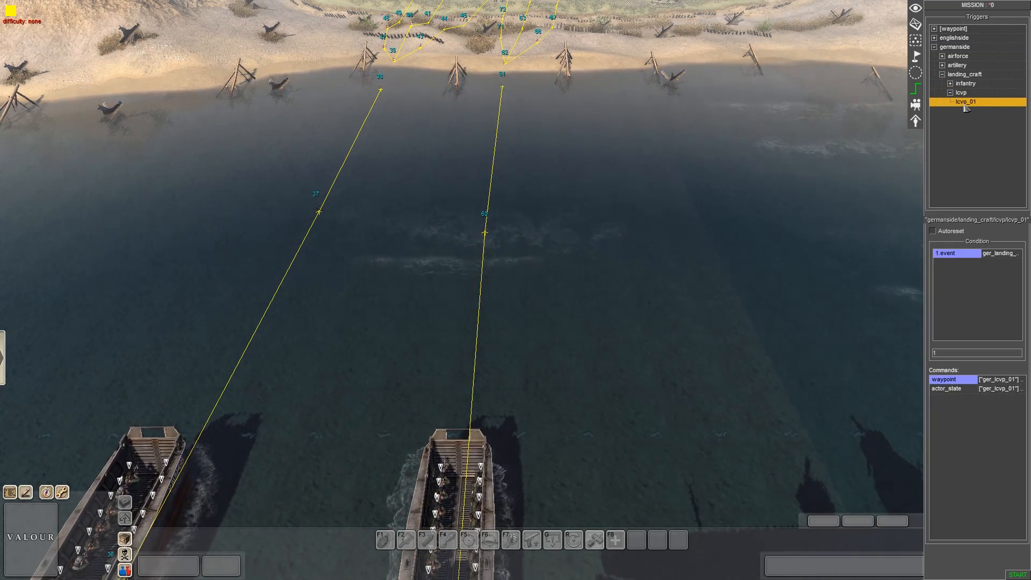
right_click(966, 105)
left_click(971, 109)
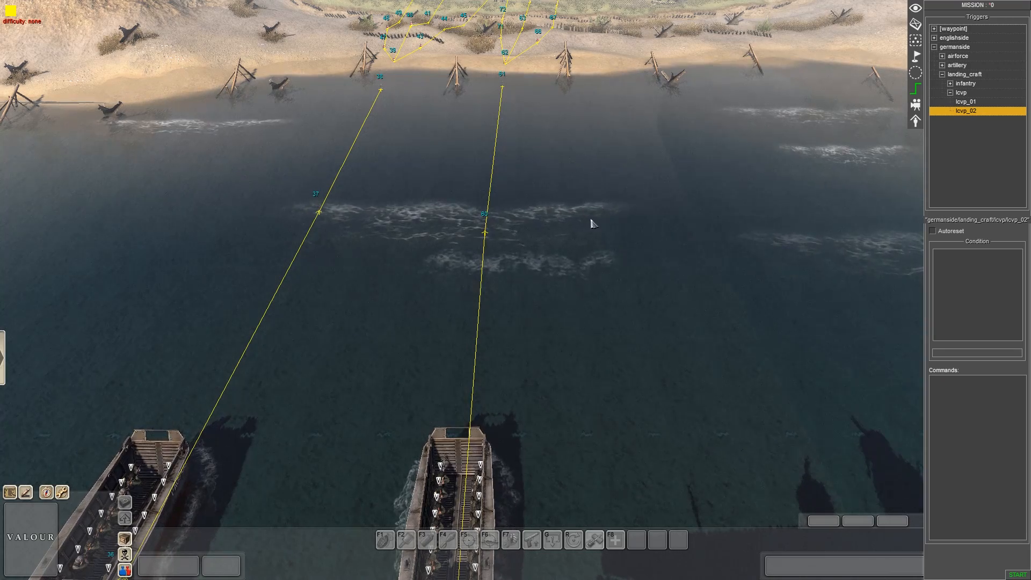
Using lcvp_01 as reference, give the lcvp_02 trigger an event condition with the id ger_landing_craft_start
left_click(965, 102)
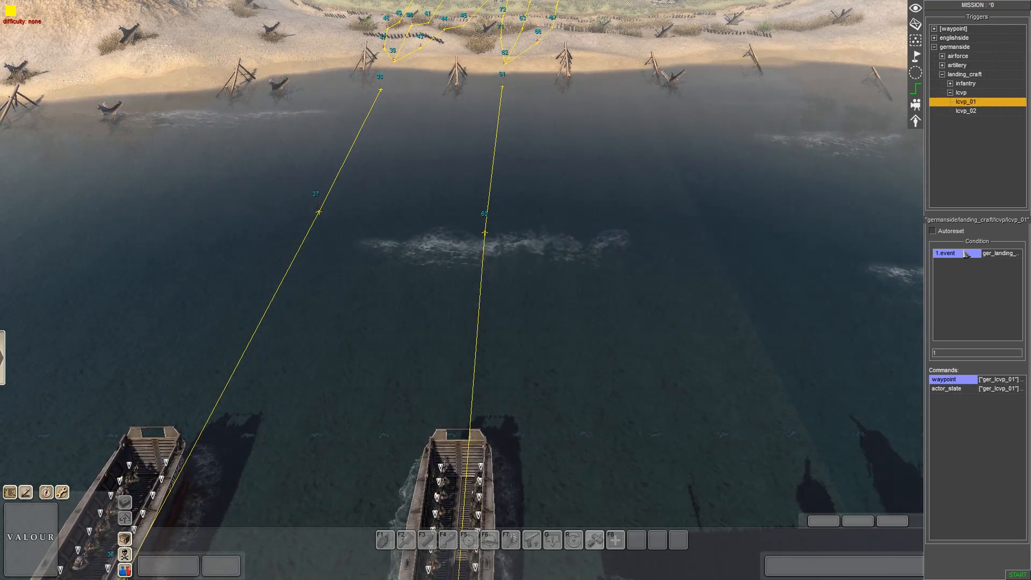
left_click(965, 110)
right_click(972, 278)
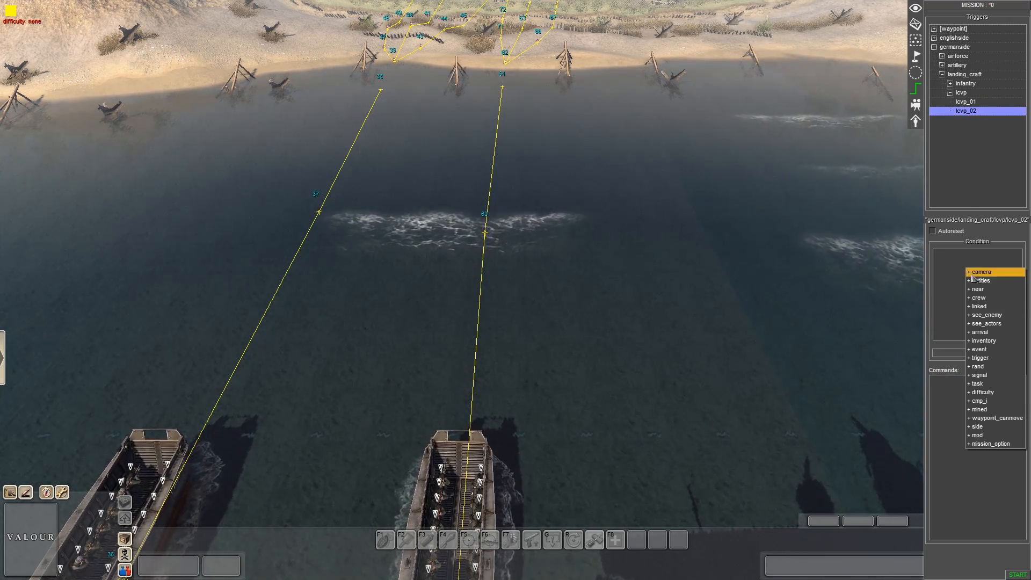
left_click(981, 349)
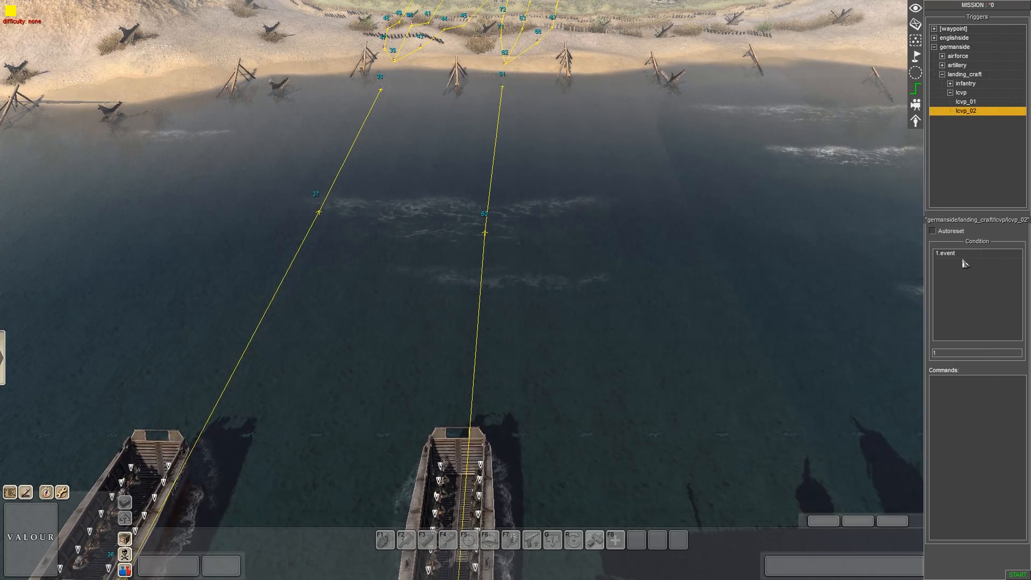
left_click(563, 212)
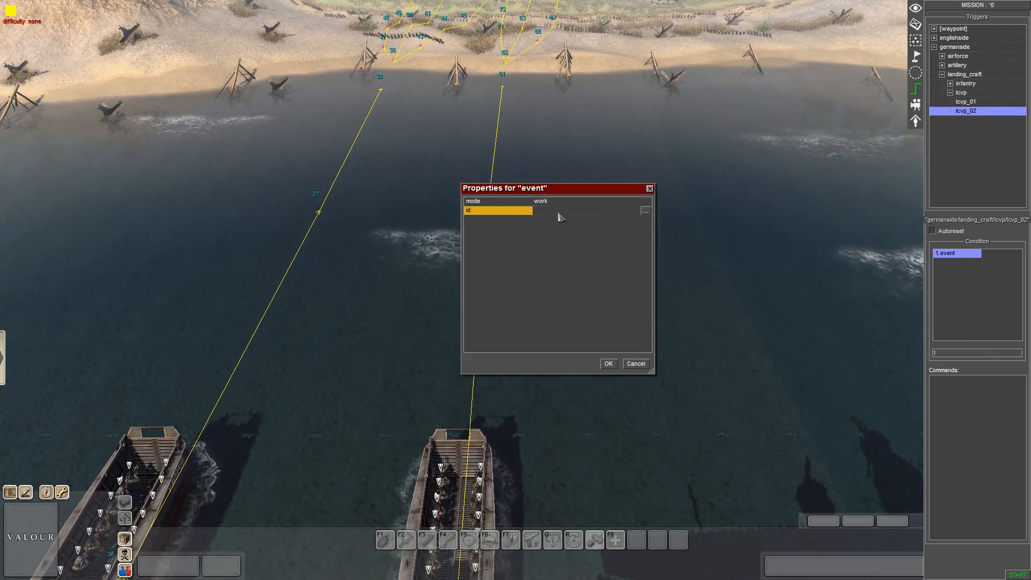
left_click(557, 213)
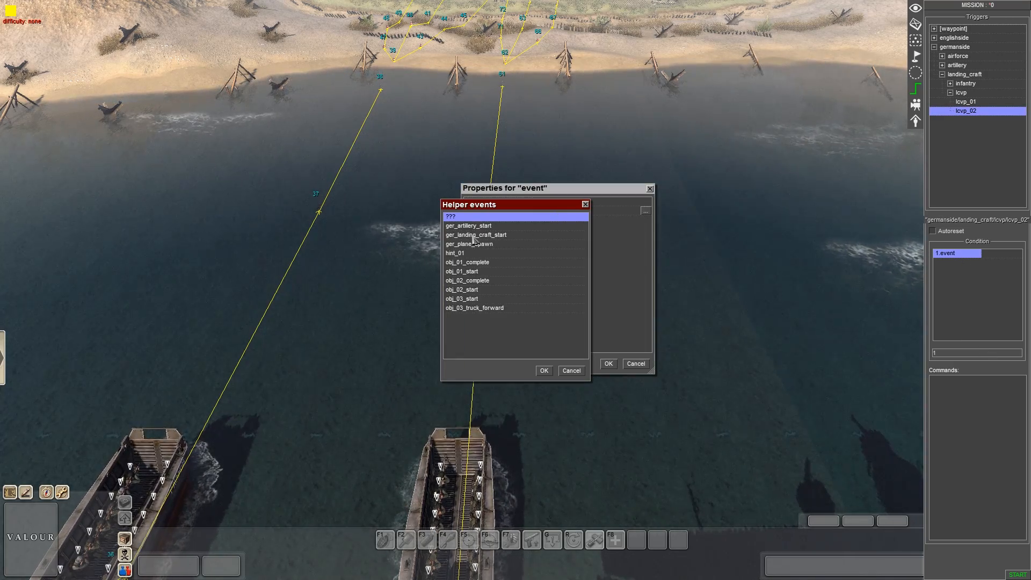
left_click(544, 371)
left_click(608, 364)
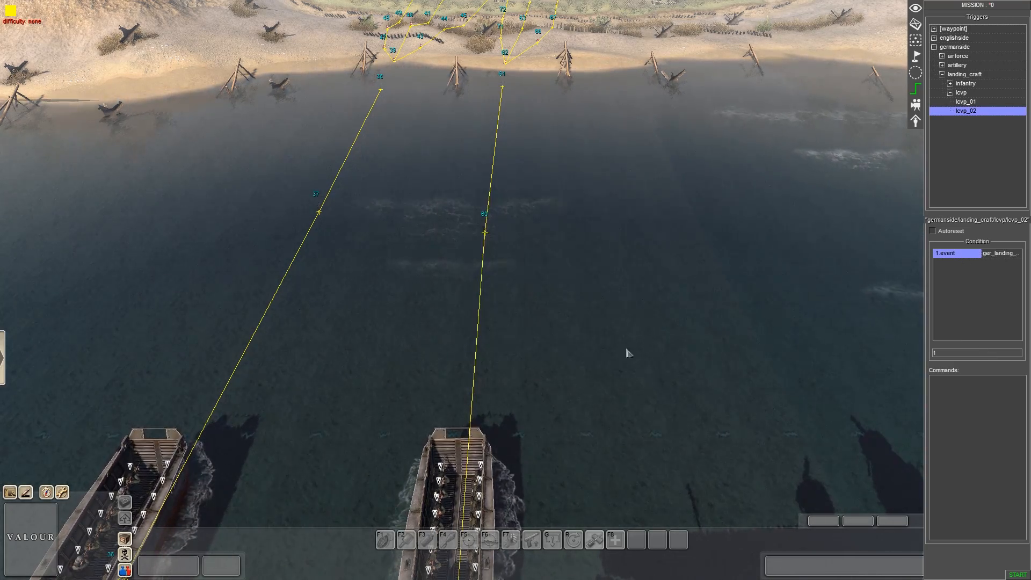
Add a waypoint command to the lcvp_02 trigger and target the actor tagged ger_lcvp_02
left_click(965, 416)
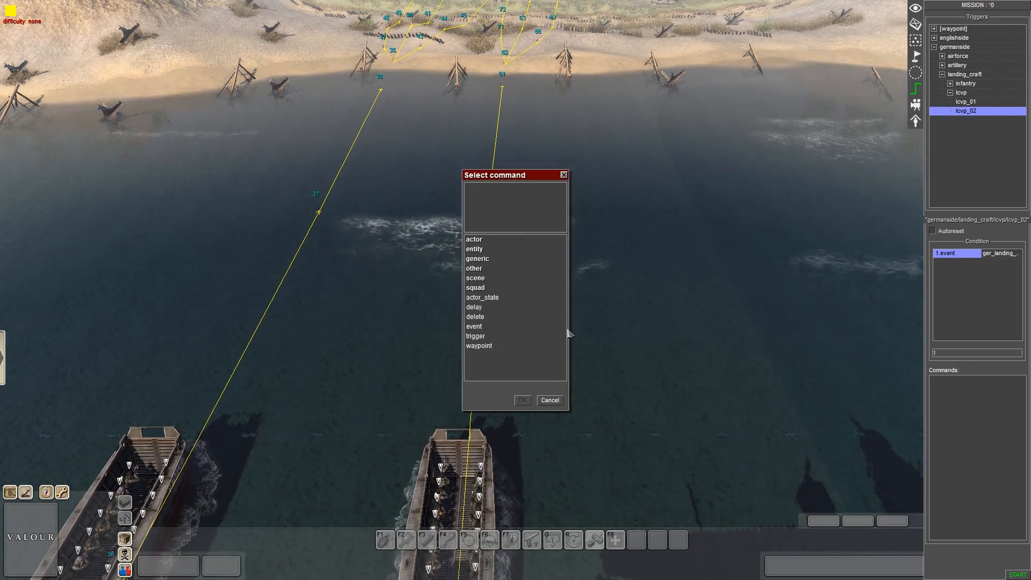
double_click(489, 347)
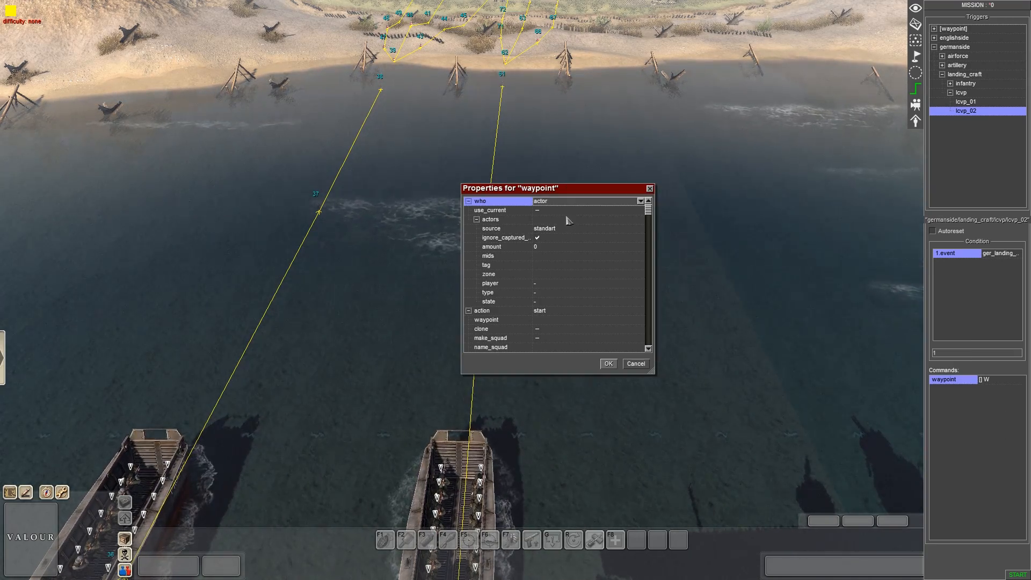
left_click(550, 265)
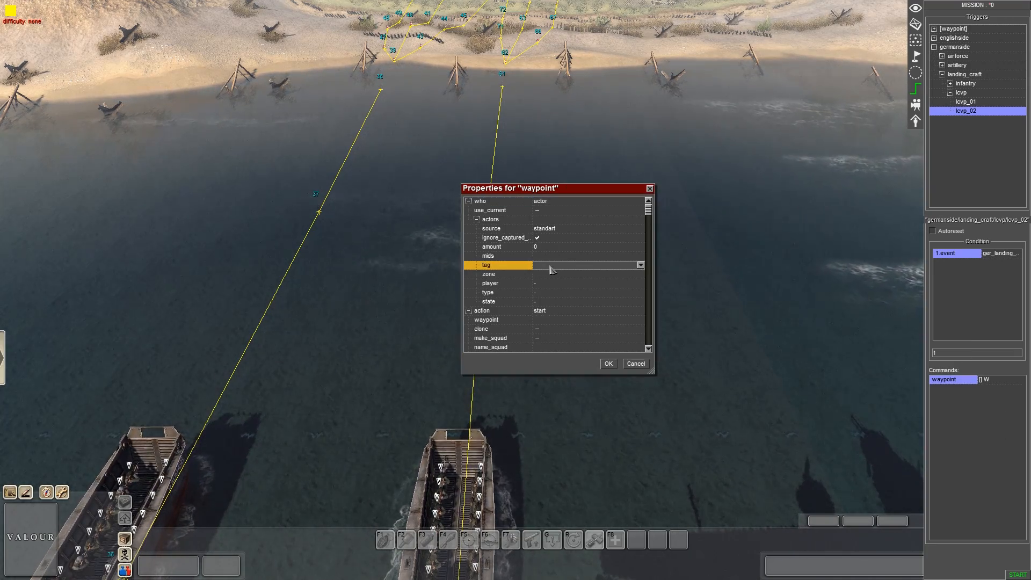
left_click(639, 266)
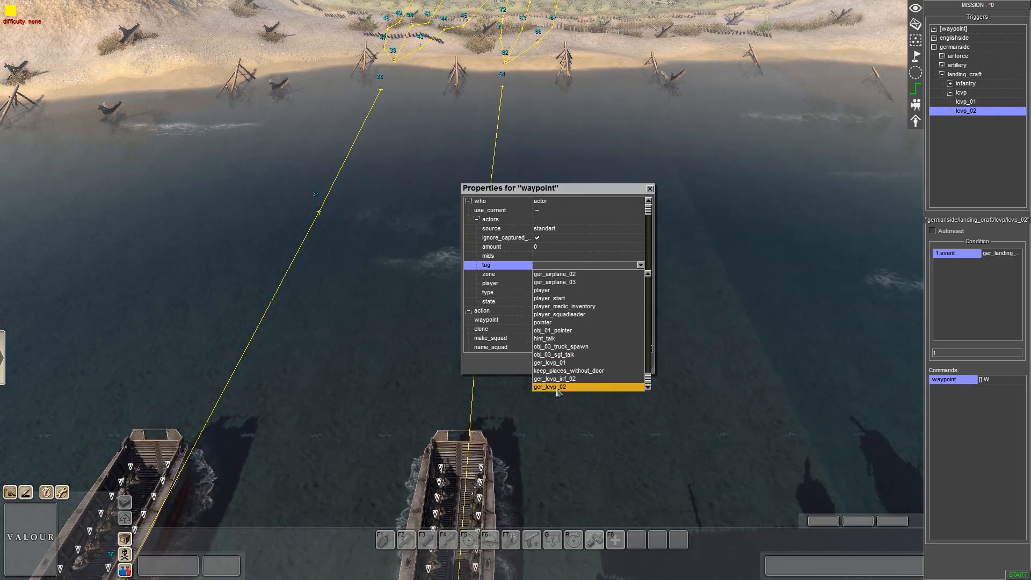
left_click(558, 387)
Set the command's start waypoint to 58, enable clone and set the approach to safe teleport & rotate
left_click(545, 321)
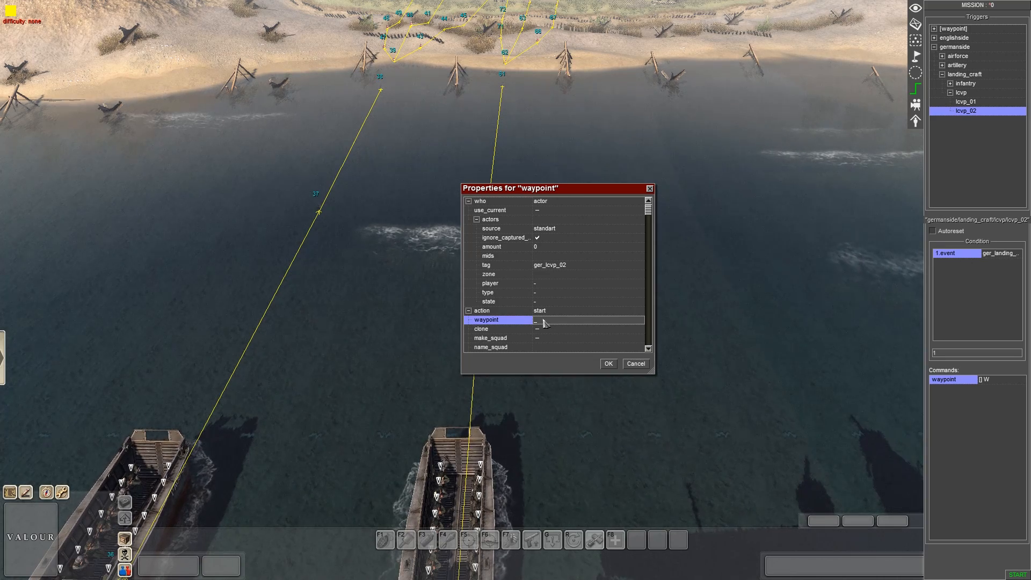
type("58")
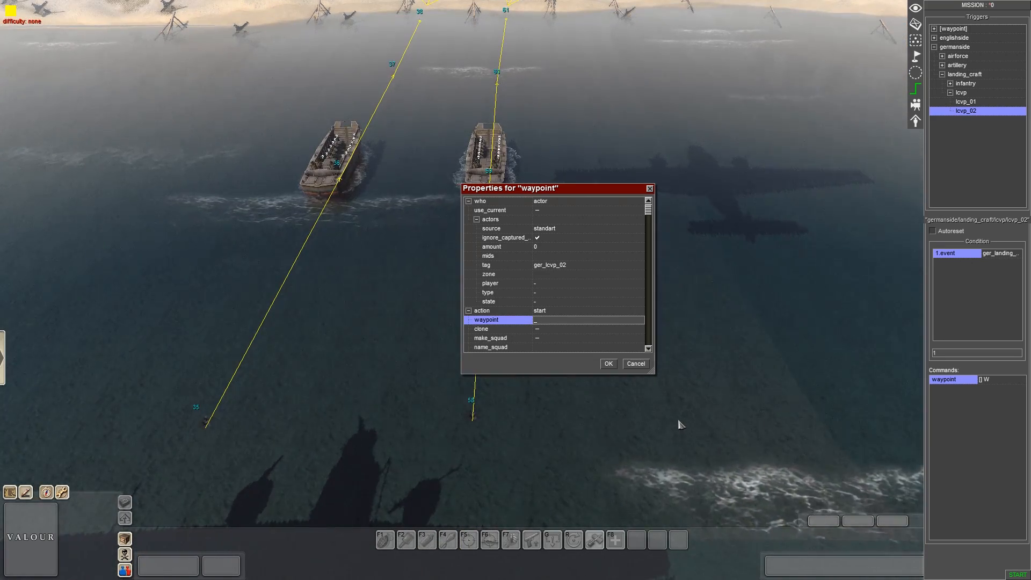
scroll(546, 329, "down", 1)
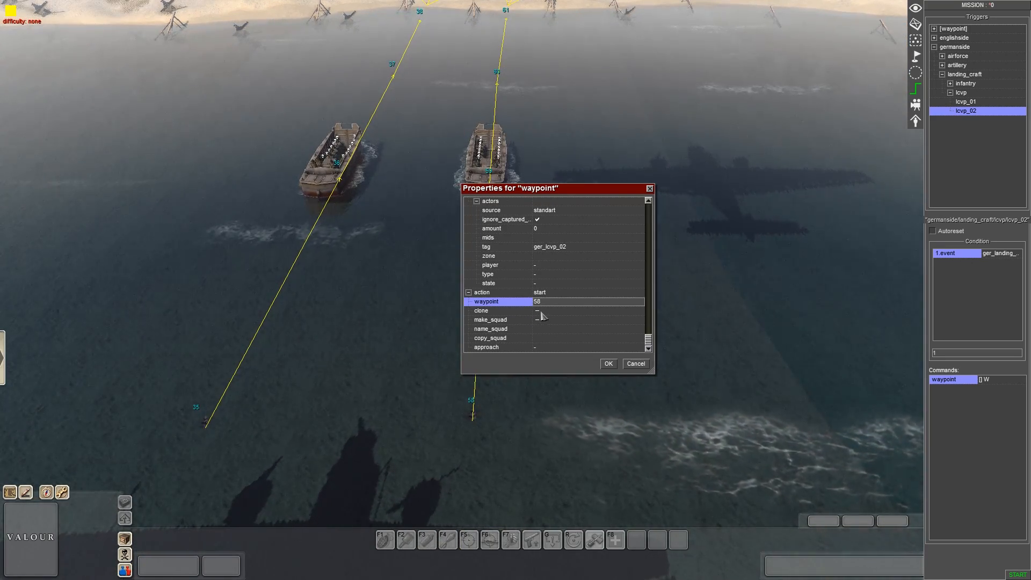
left_click(541, 317)
left_click(545, 347)
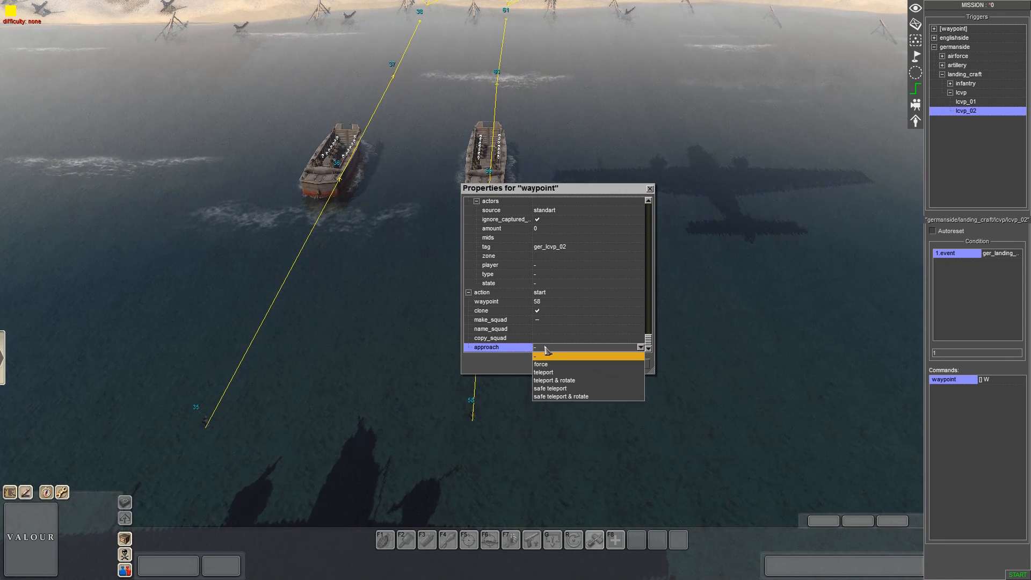
left_click(560, 397)
left_click(609, 364)
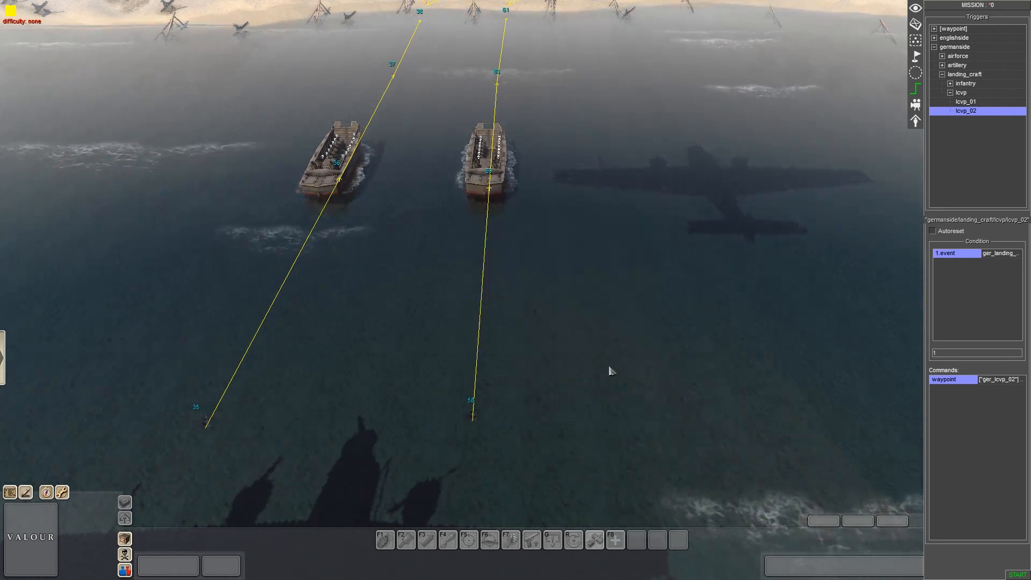
Add an actor_state command to the lcvp_02 trigger with its selector set to the tag ger_lcvp_02
right_click(944, 396)
left_click(954, 401)
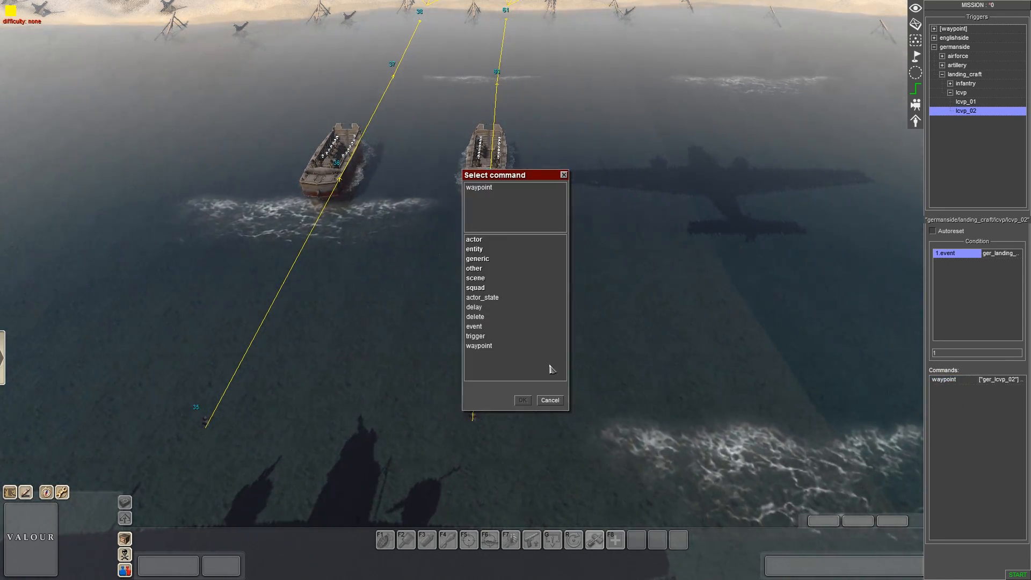
double_click(487, 298)
double_click(536, 202)
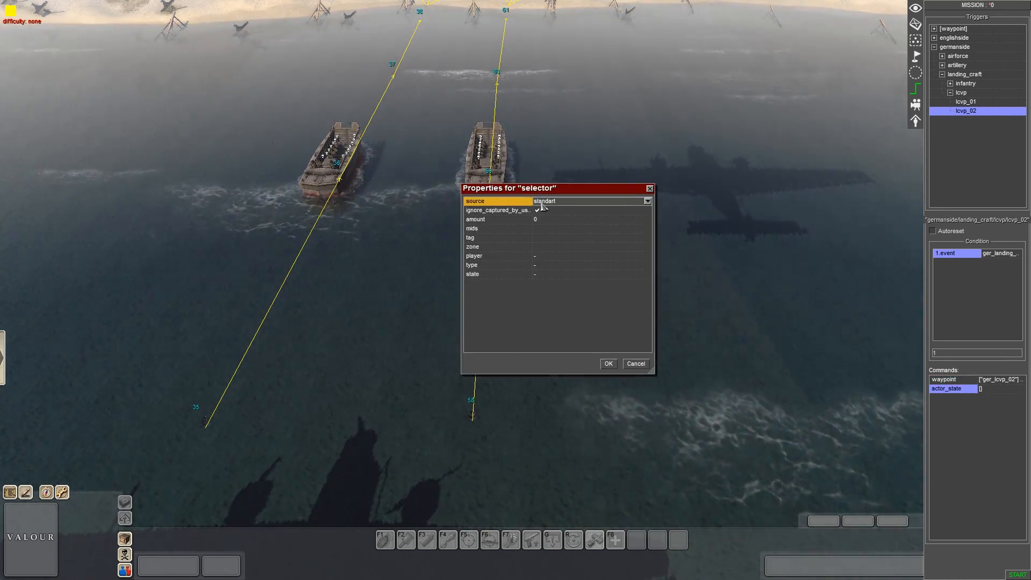
left_click(546, 237)
scroll(592, 309, "down", 3)
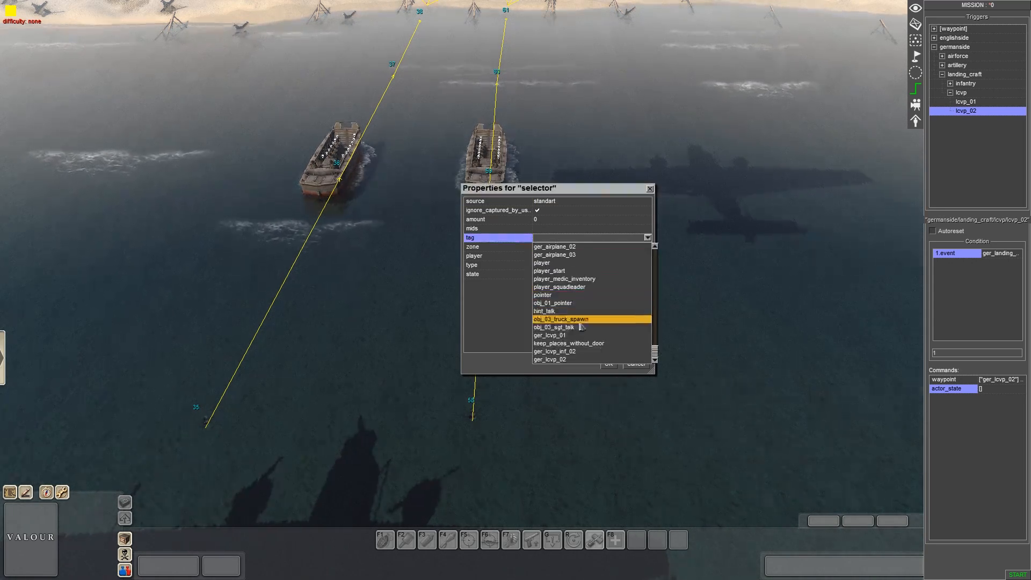
left_click(564, 360)
left_click(608, 364)
In the actor_state properties, set control to AI, fire mode to open and move mode to hold
left_click(542, 219)
left_click(539, 236)
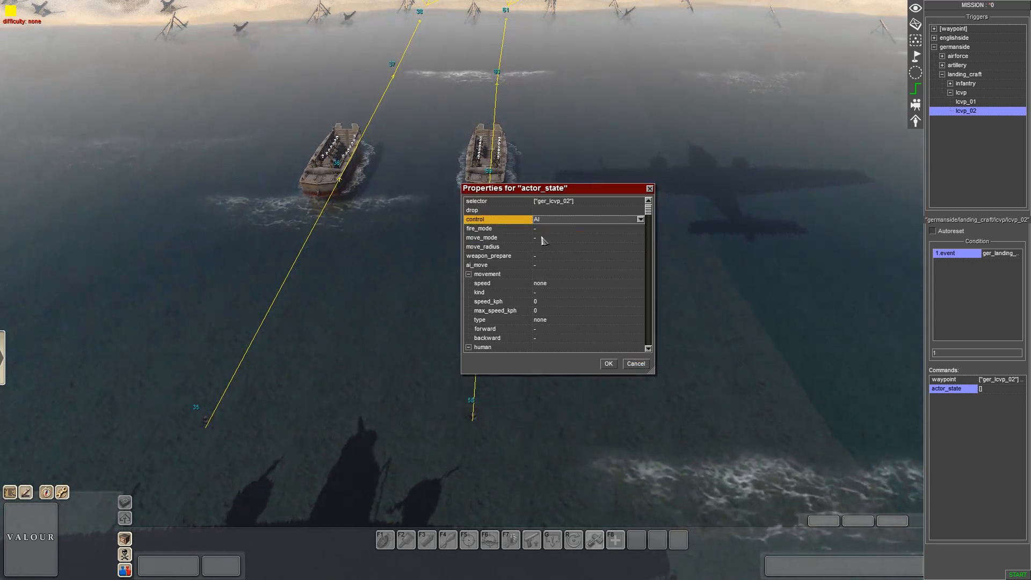
left_click(542, 228)
left_click(545, 262)
left_click(540, 238)
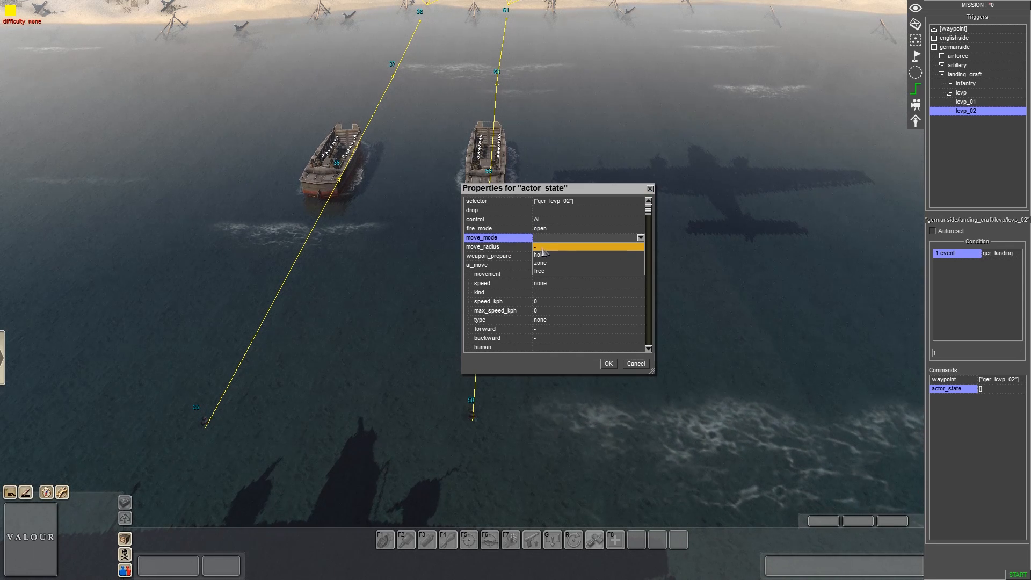
left_click(541, 254)
Turn weapon_prepare on and set the movement speed to normal for the actor state, then compare with lcvp_01
left_click(541, 256)
left_click(542, 256)
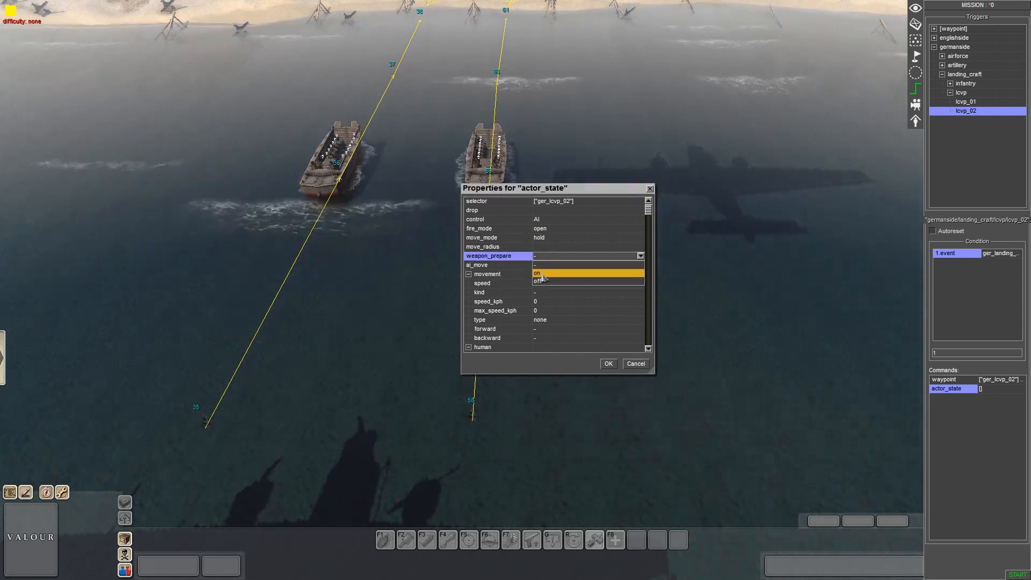
left_click(543, 273)
left_click(545, 284)
left_click(545, 285)
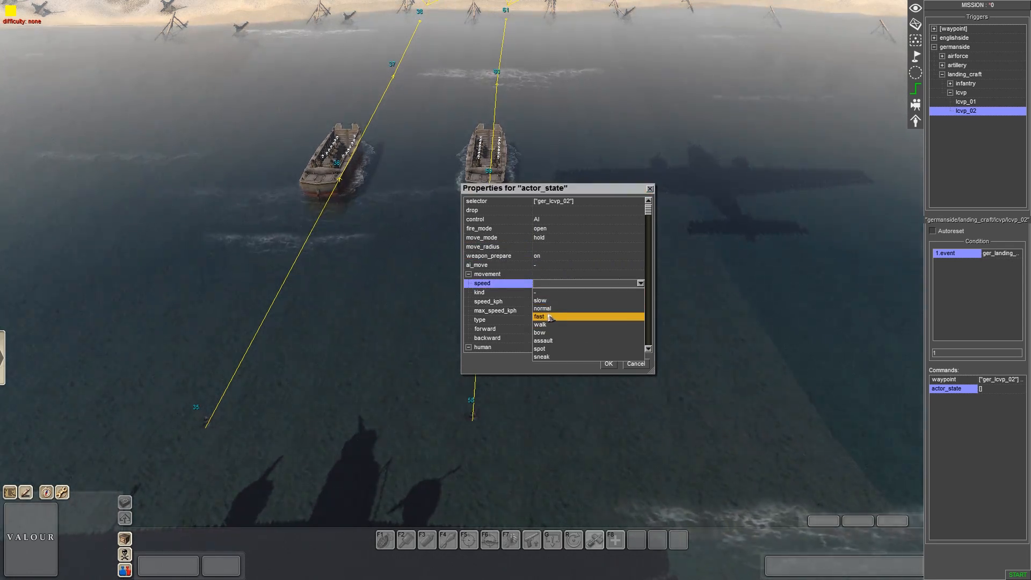
left_click(553, 308)
left_click(607, 364)
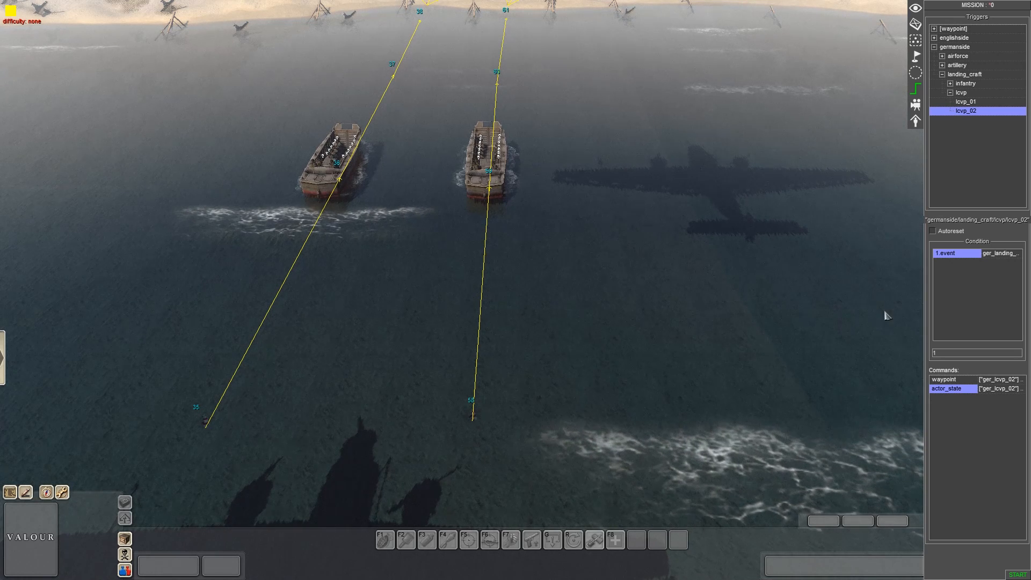
left_click(965, 102)
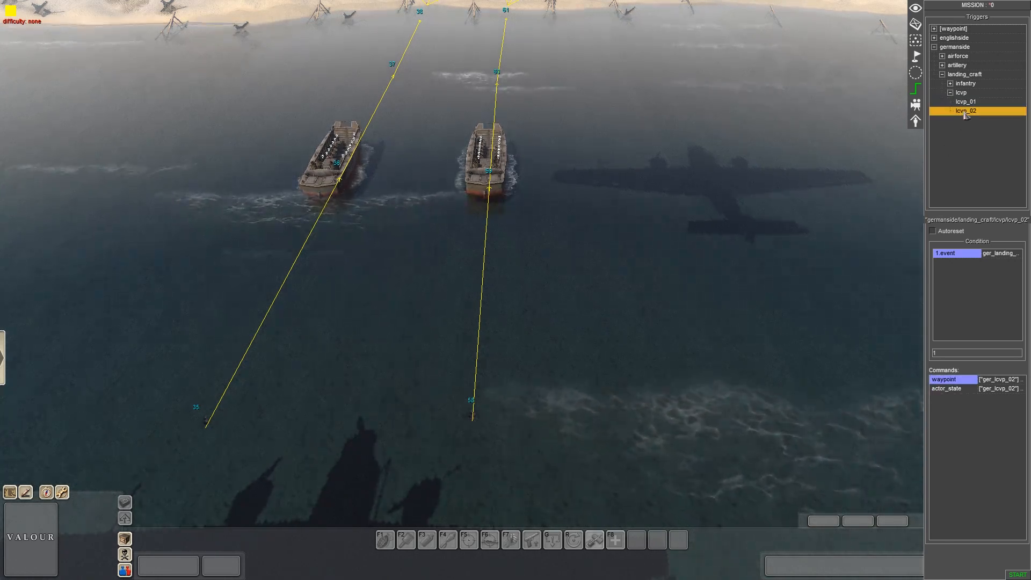
Create a new trigger named inf_02 beside inf_01 in the germanside/landing_craft/infantry group
left_click(950, 93)
left_click(951, 84)
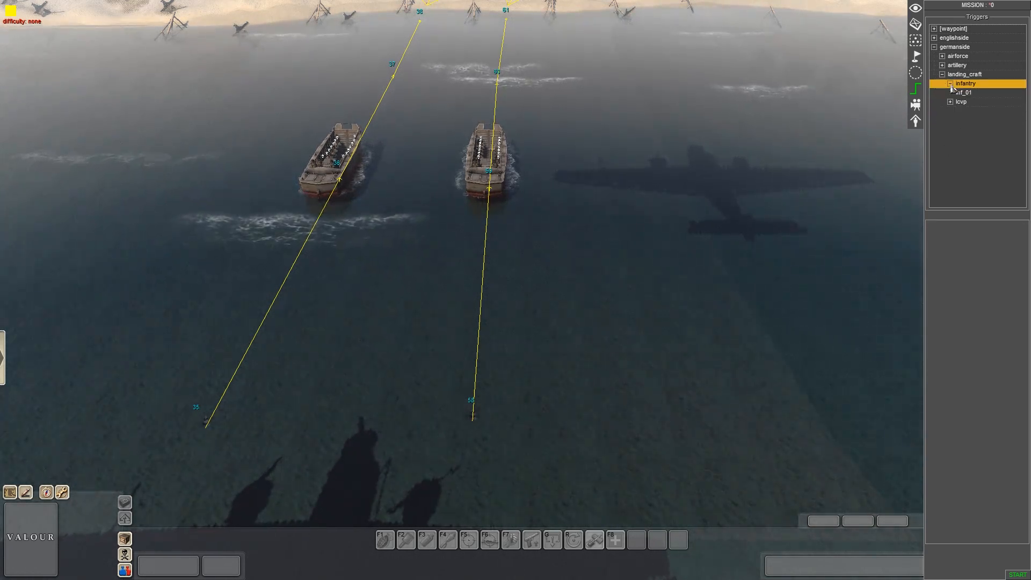
left_click(958, 93)
right_click(963, 93)
left_click(972, 98)
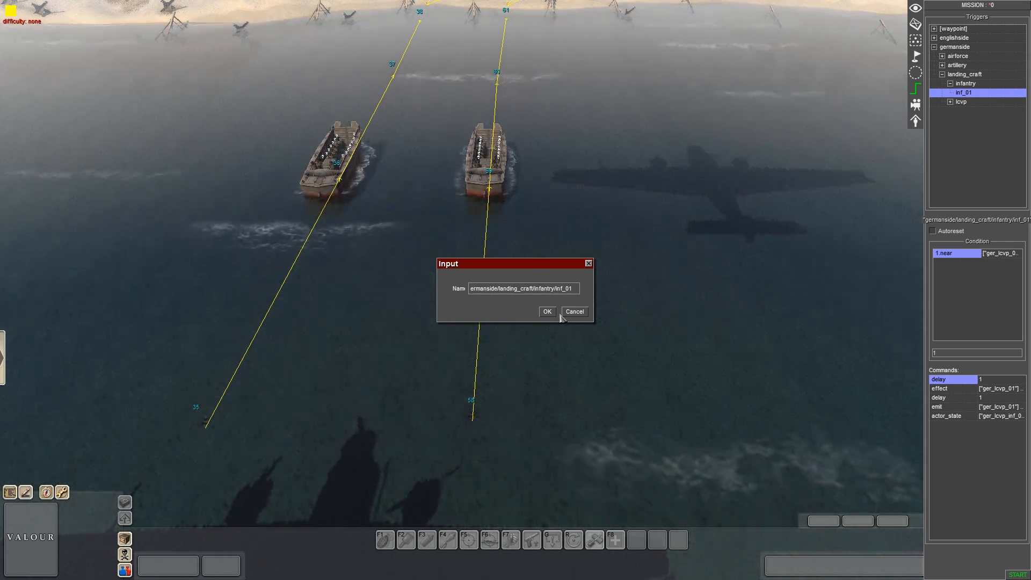
key("Return")
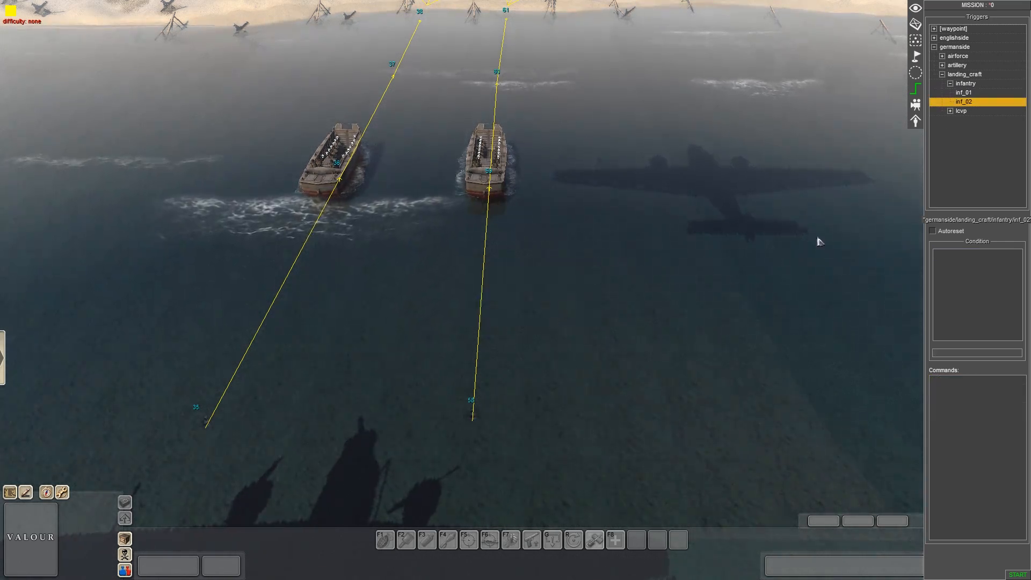
Add a near condition to the inf_02 trigger with its units selector set to the tag ger_lcvp_02
right_click(974, 290)
left_click(976, 301)
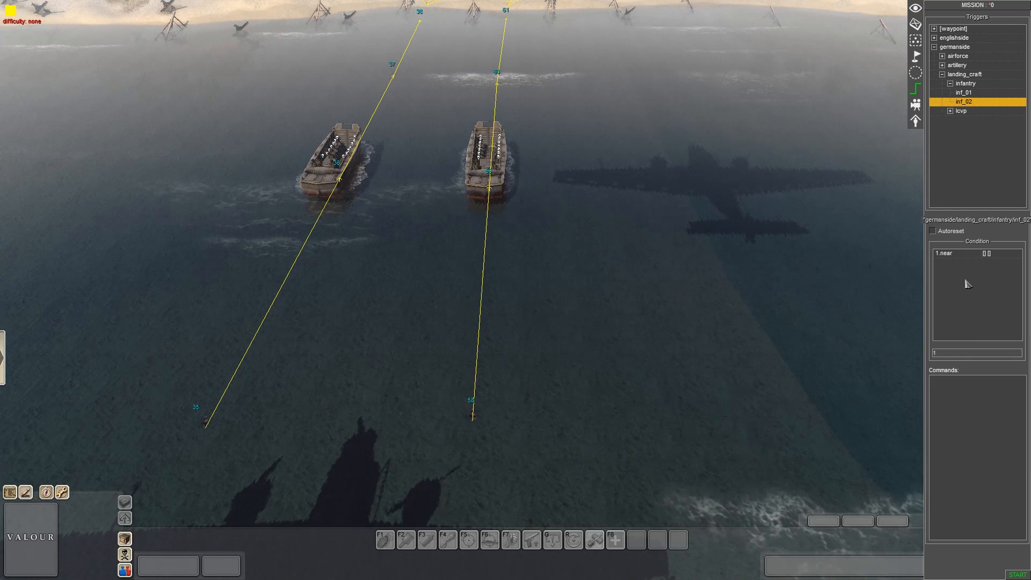
double_click(952, 256)
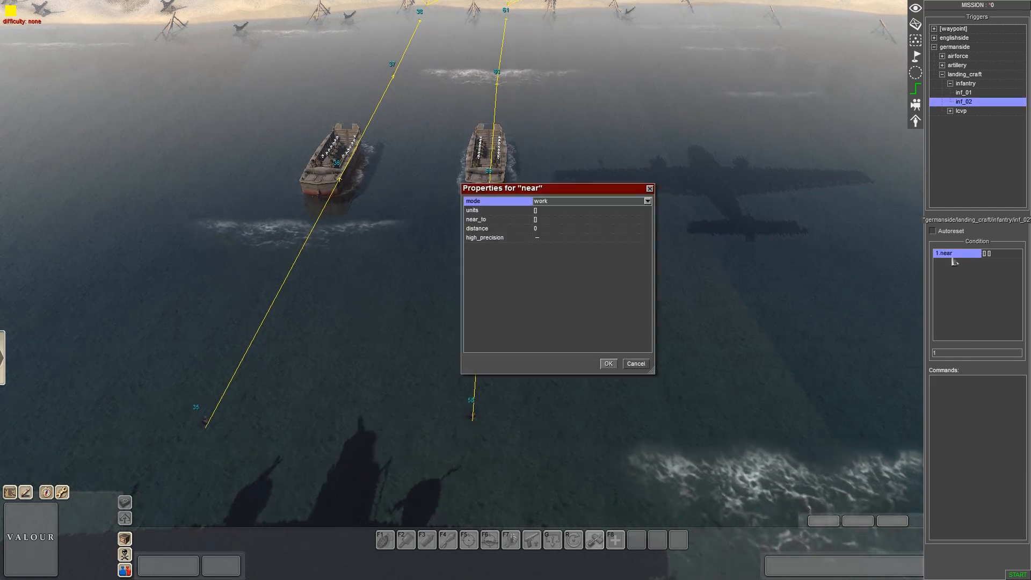
double_click(544, 212)
left_click(610, 238)
left_click(647, 237)
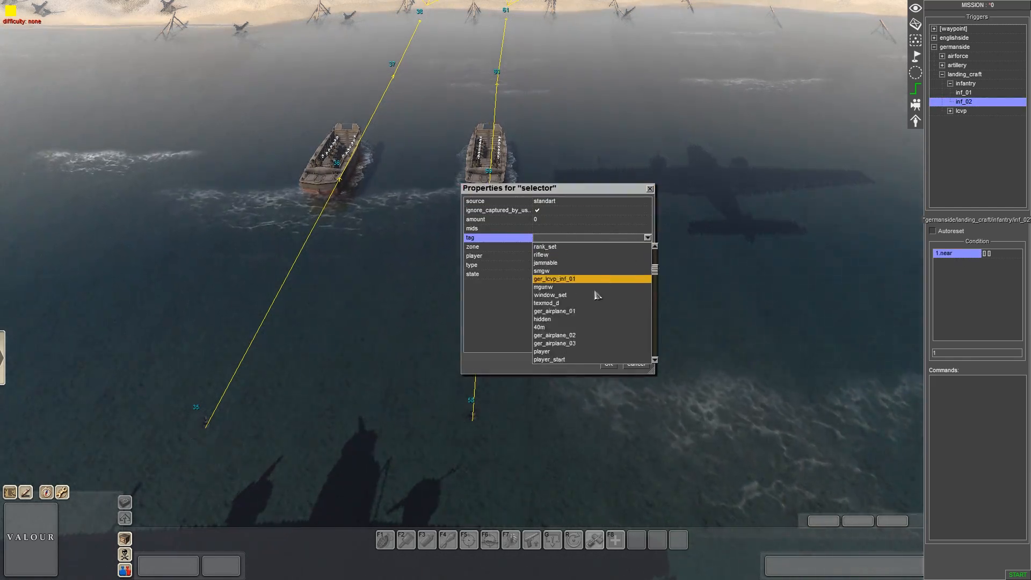
left_click(600, 359)
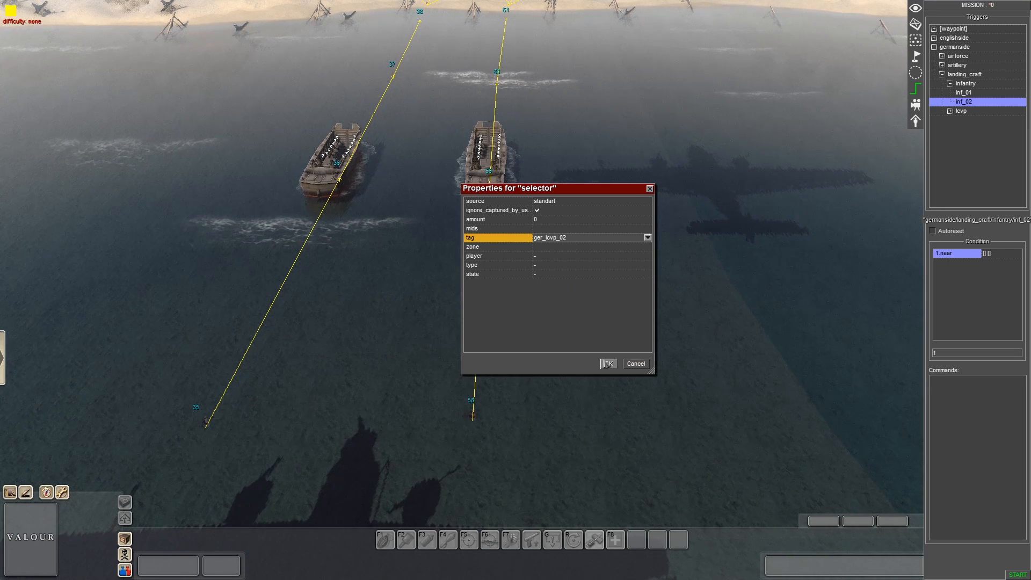
left_click(608, 364)
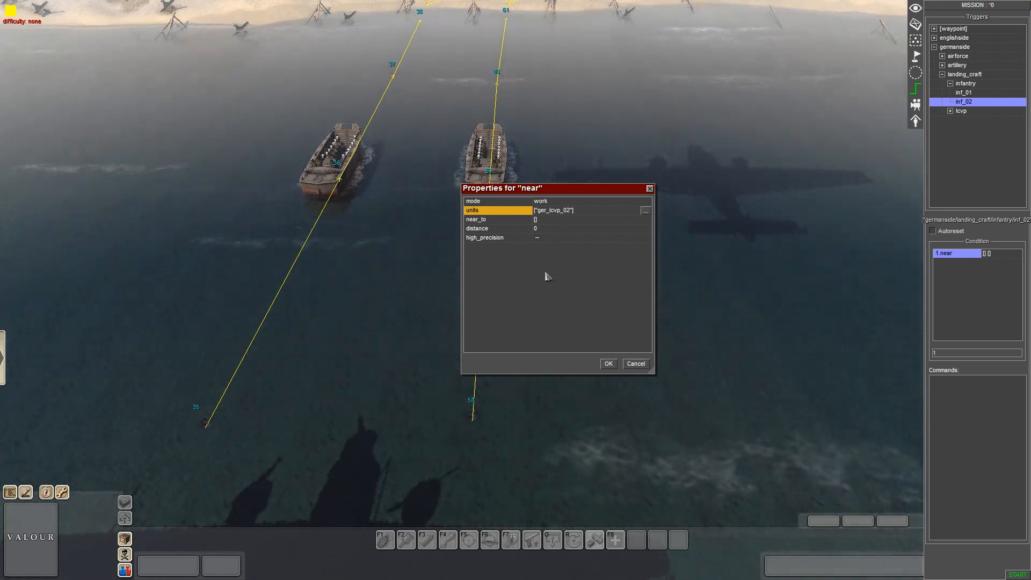
Set the near condition's near_to selector to the zone ger_inf_emit_02 and turn on high_precision
double_click(543, 220)
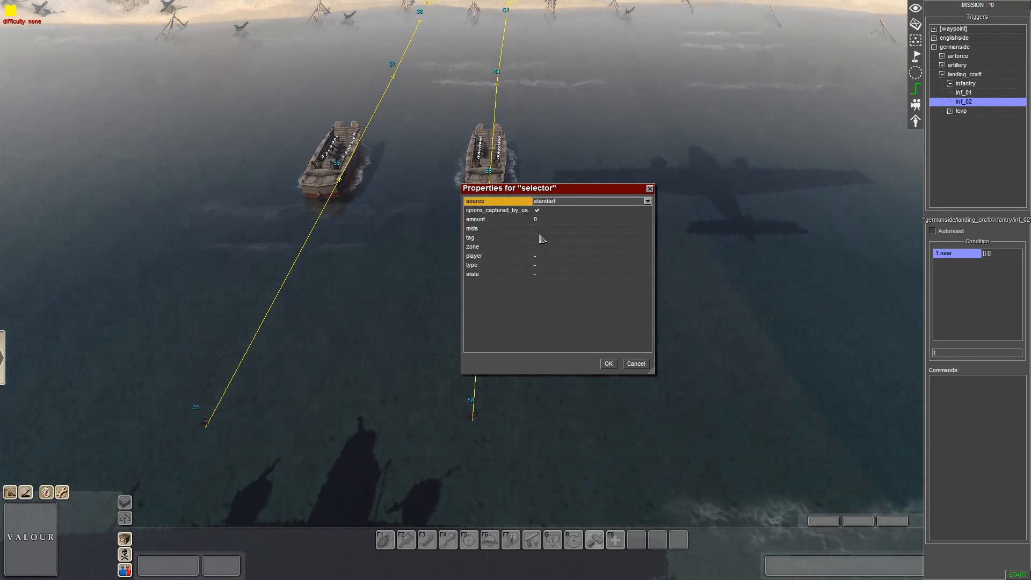
left_click(540, 237)
left_click(559, 247)
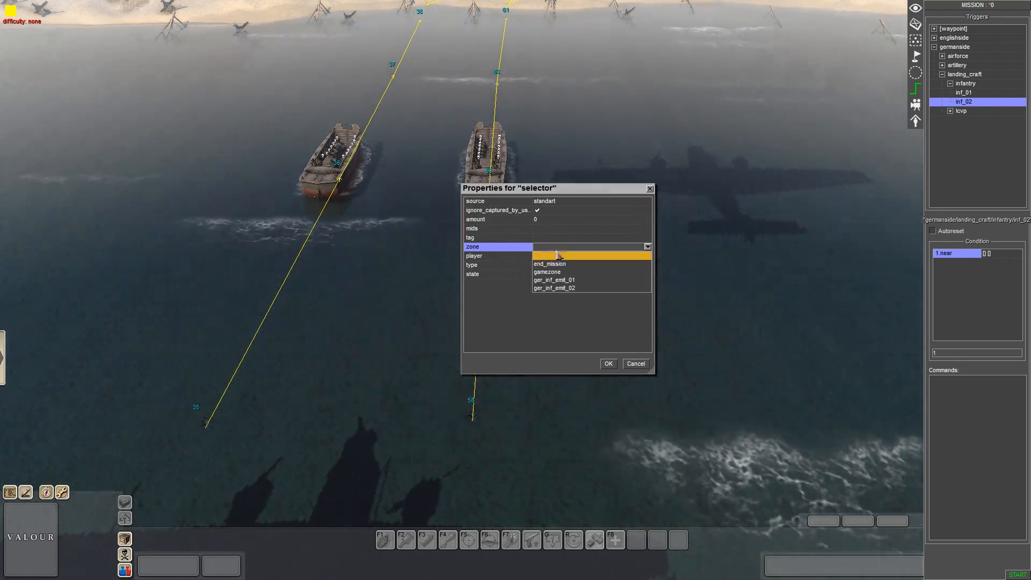
left_click(543, 286)
left_click(608, 363)
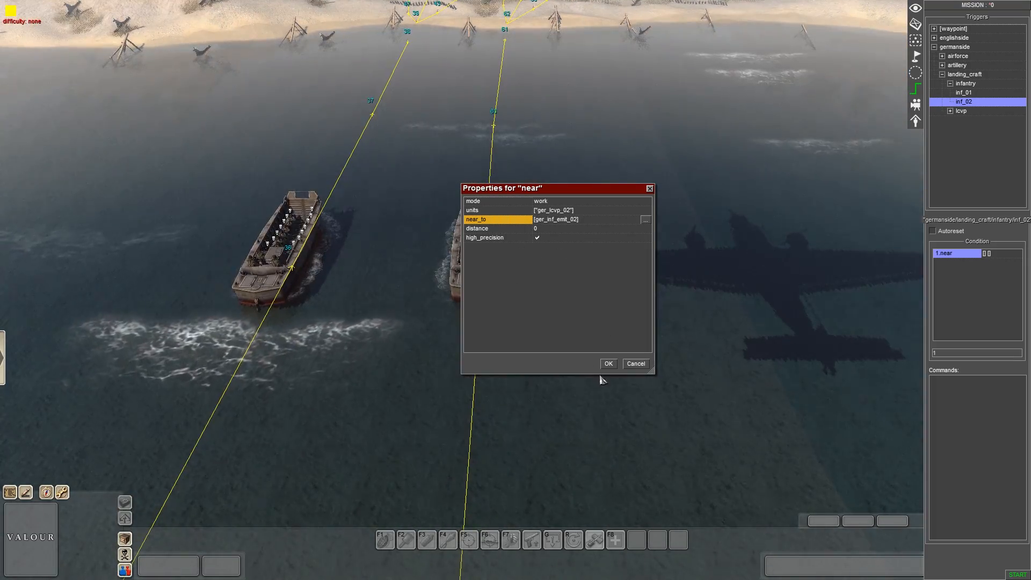
left_click(608, 364)
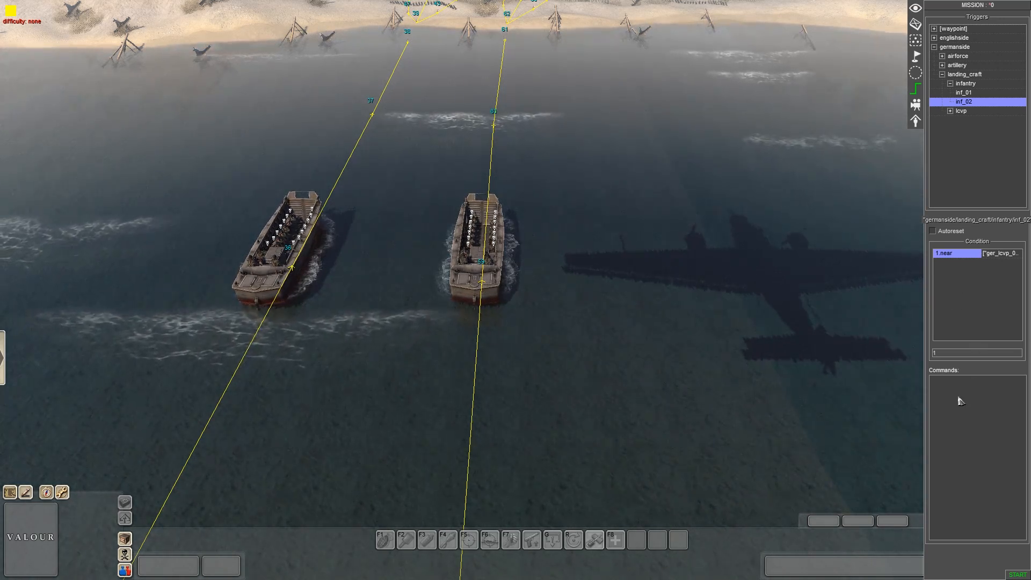
Check the inf_01 command list and add a delay command with time 1 to inf_02
left_click(964, 93)
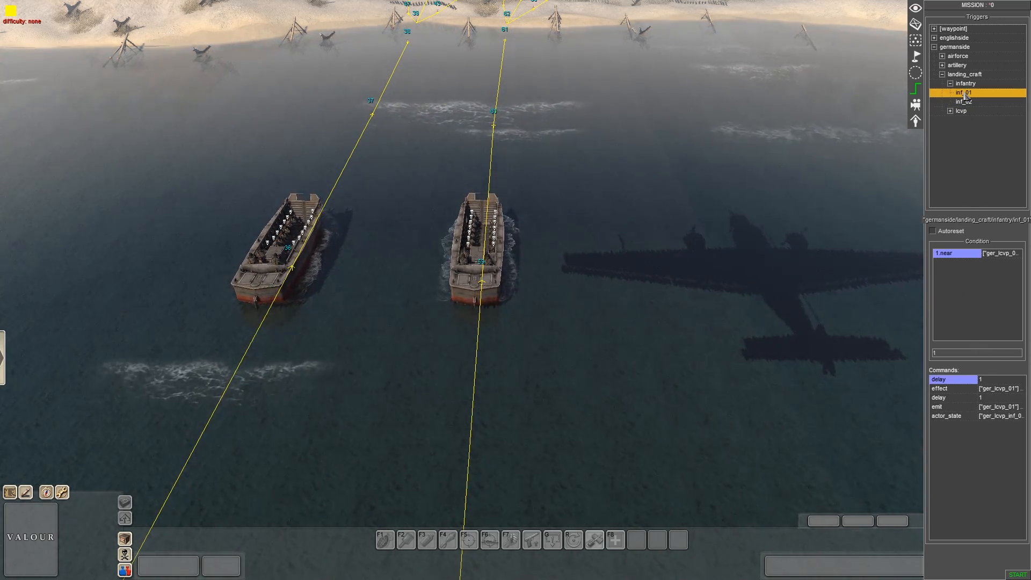
left_click(963, 102)
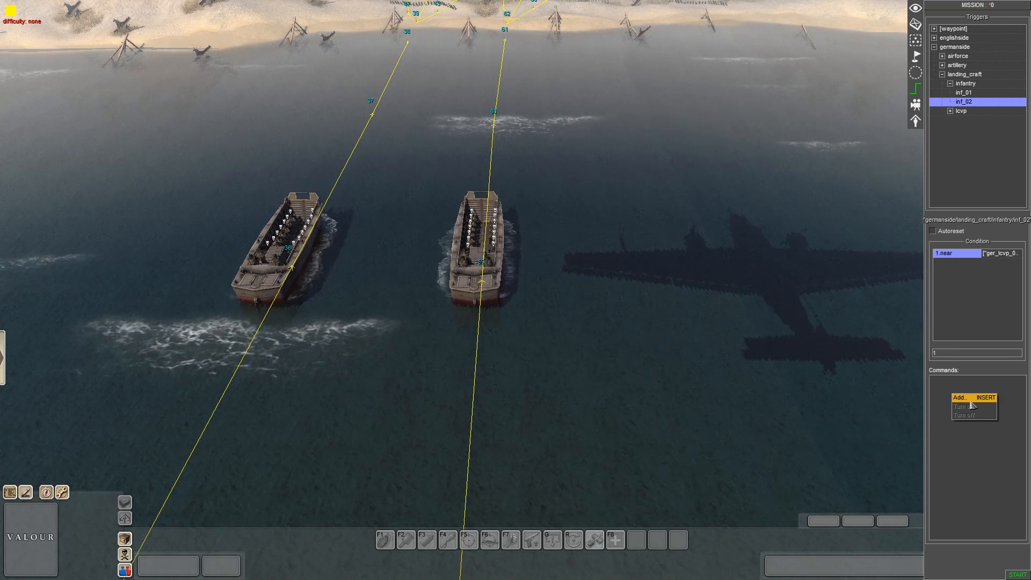
left_click(970, 400)
double_click(478, 307)
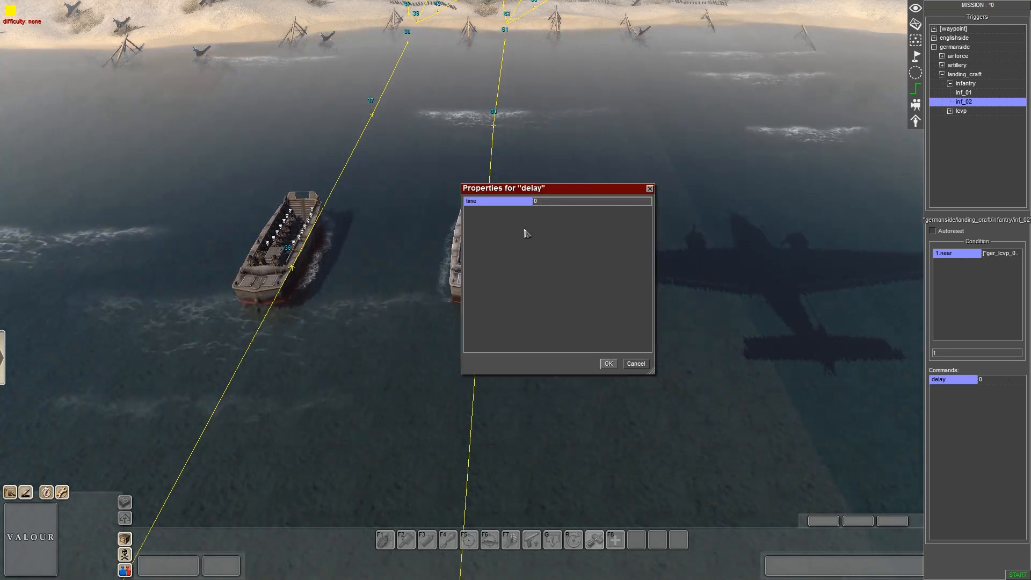
key("Return")
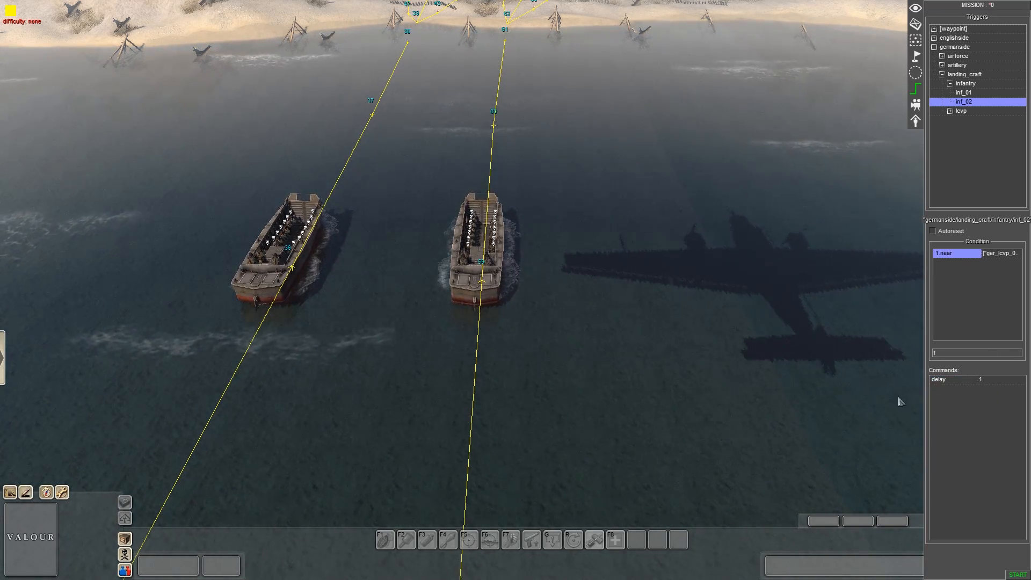
Add an effect command to inf_02 with the selector tag ger_lcvp_02 and the effect open
left_click(946, 402)
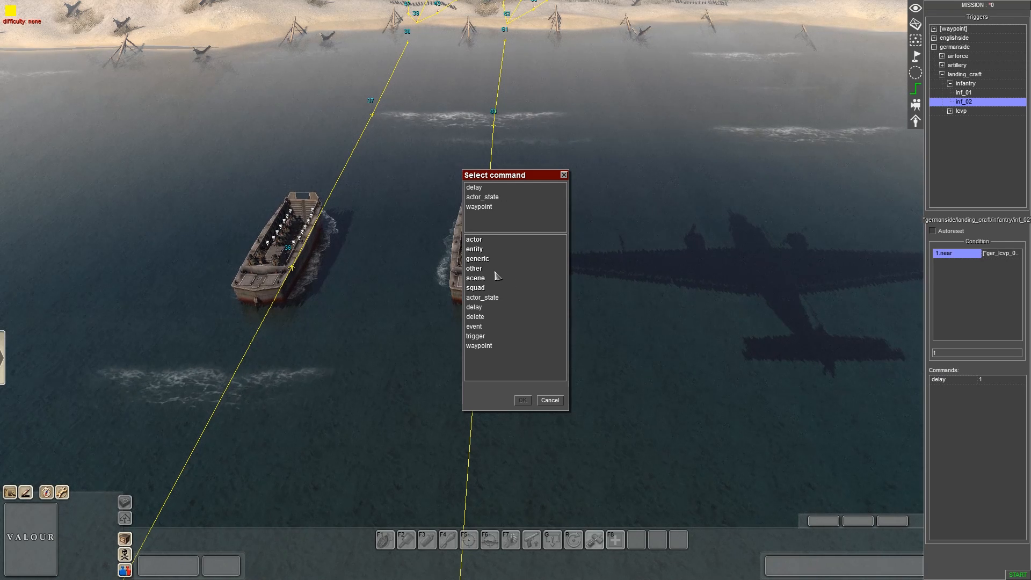
double_click(485, 258)
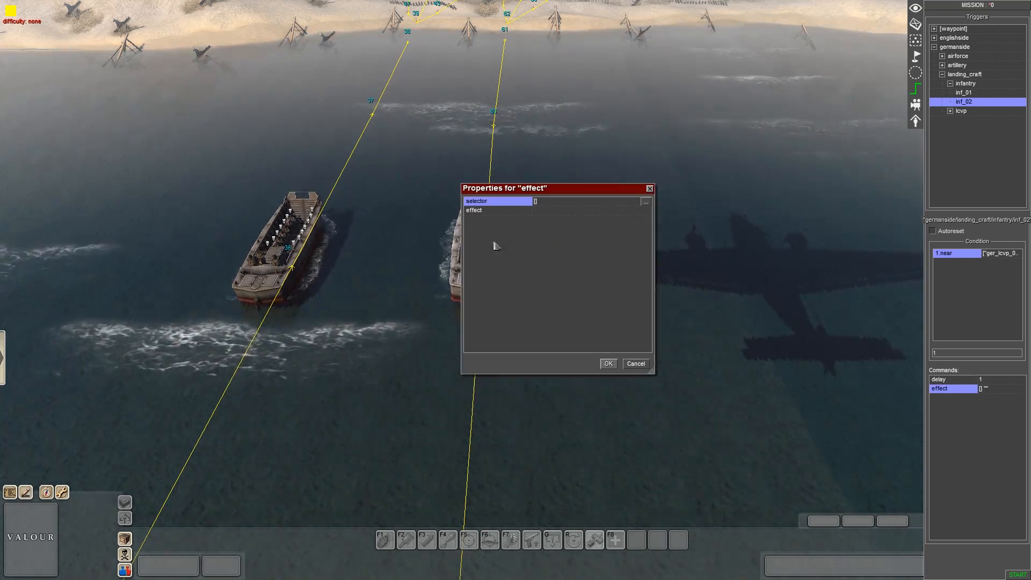
double_click(553, 202)
left_click(553, 241)
left_click(647, 238)
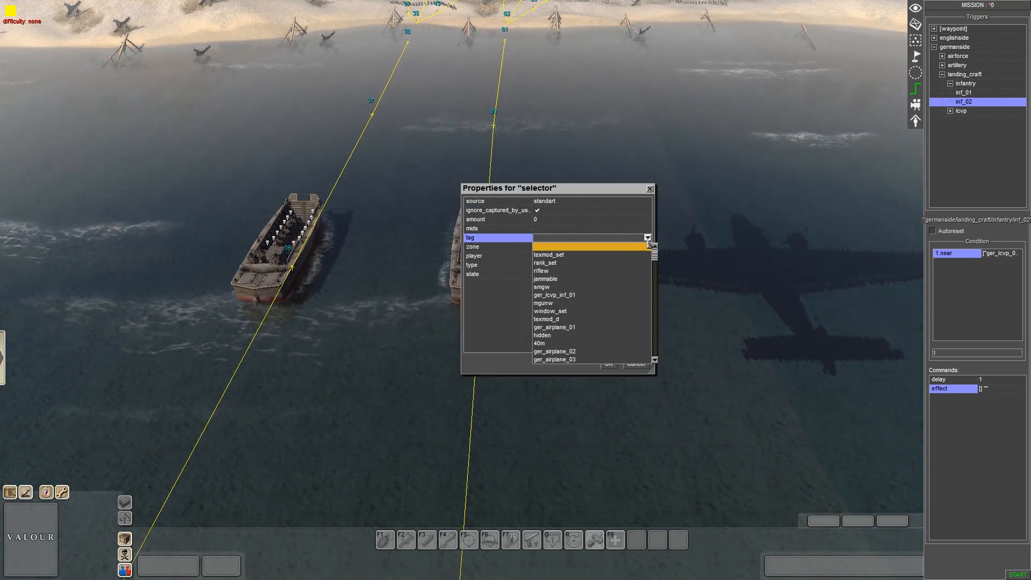
left_click(590, 351)
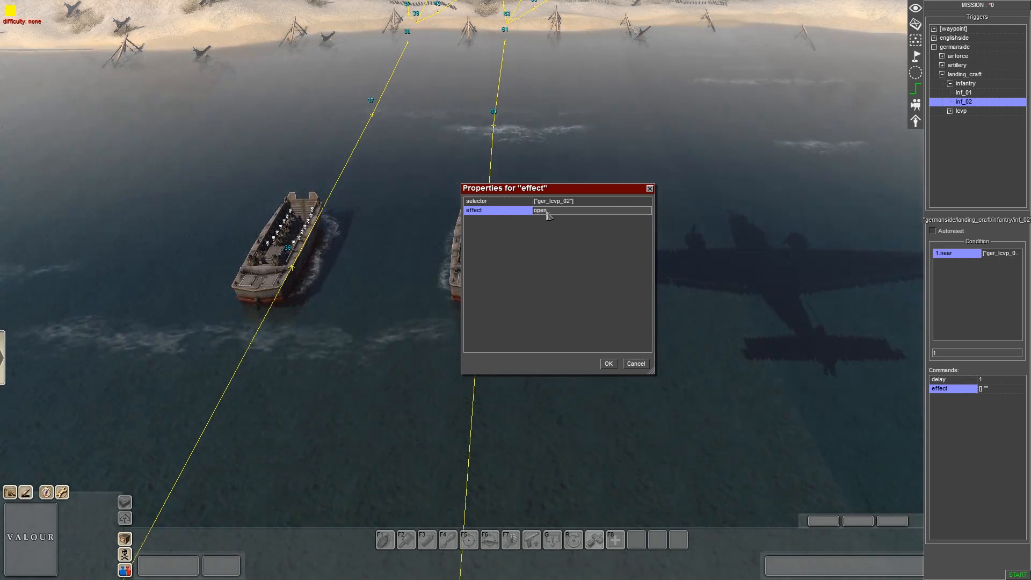
key("Return")
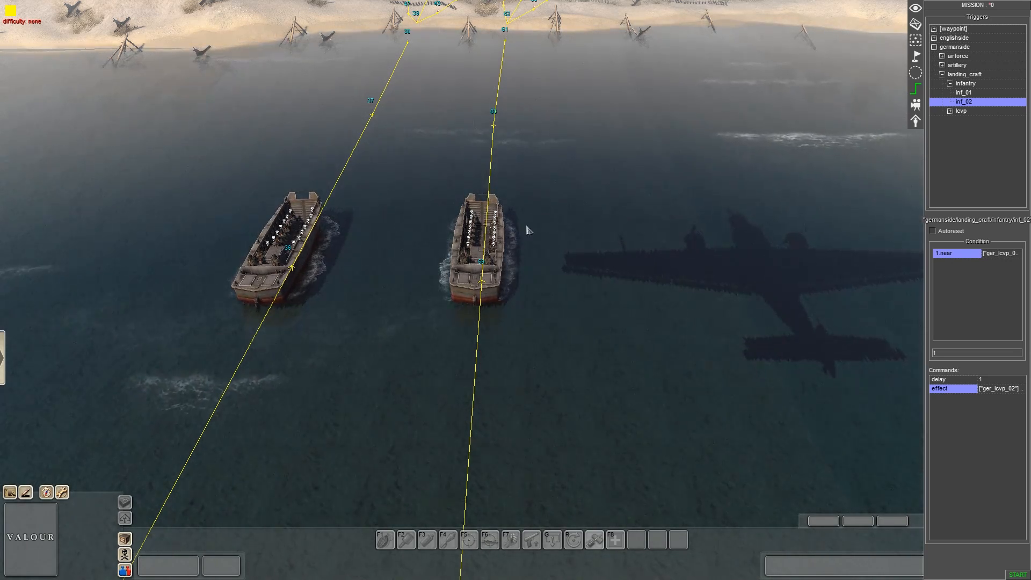
Add a second delay of 1 after the effect command in inf_02 and compare the list with inf_01
key("Up")
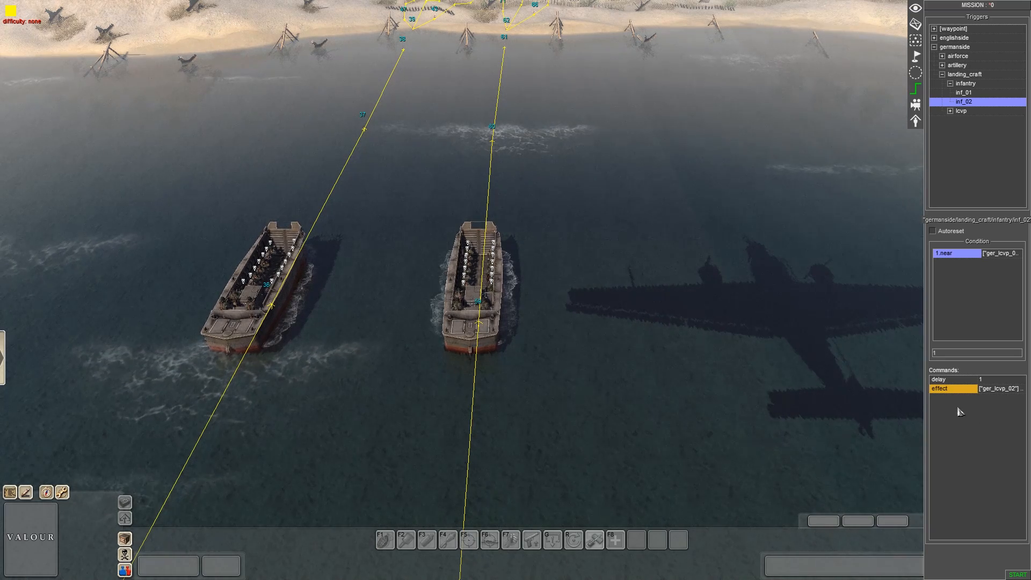
left_click(950, 380)
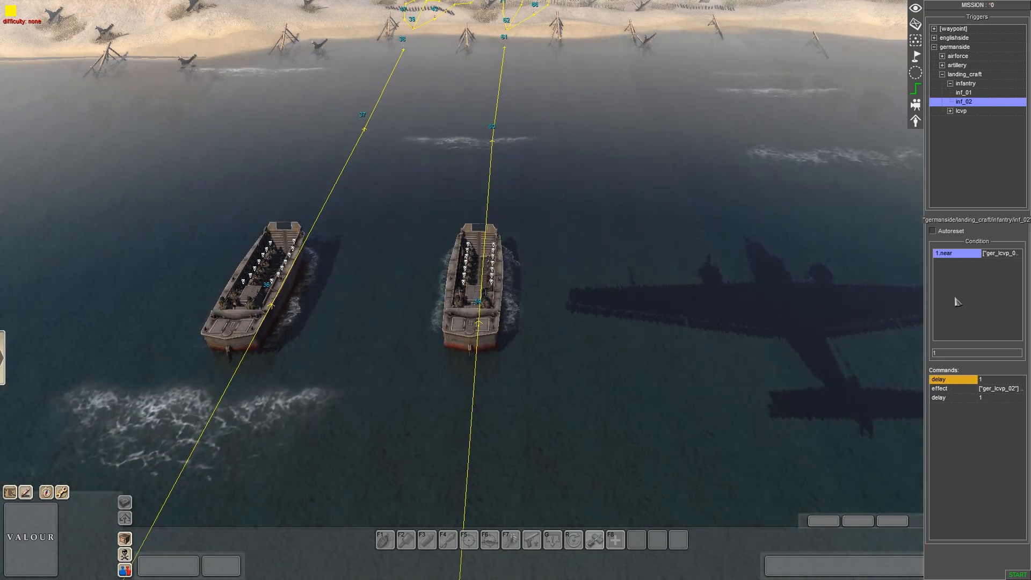
left_click(964, 93)
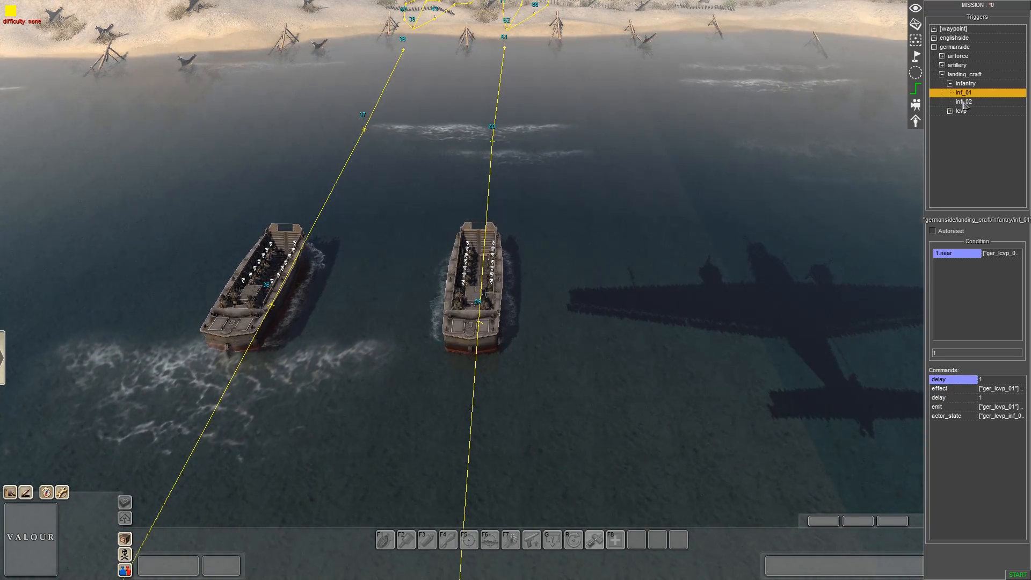
left_click(965, 102)
Add an emit command to the inf_02 trigger with its selector set to the tag ger_lcvp_02
double_click(971, 437)
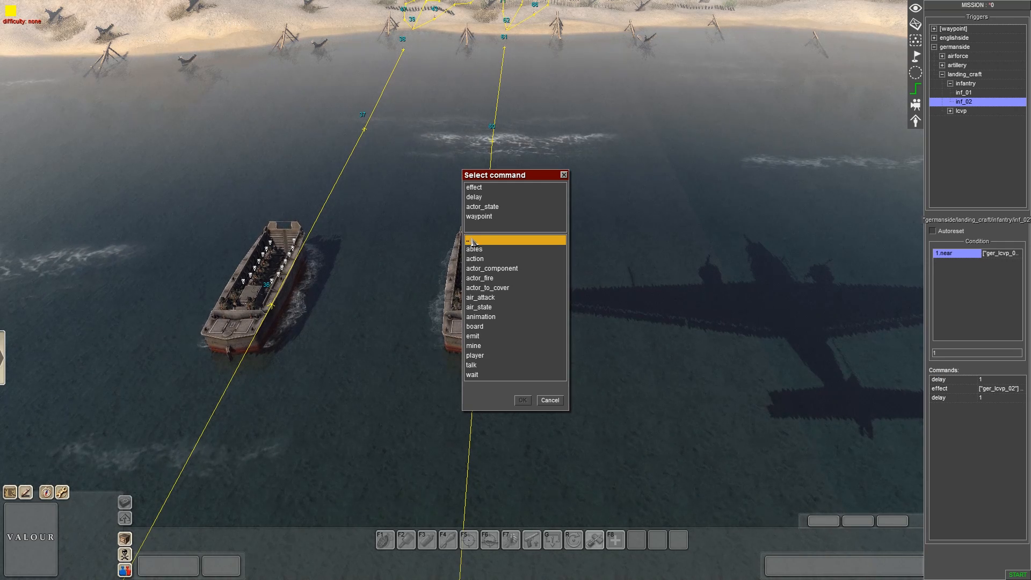
double_click(475, 337)
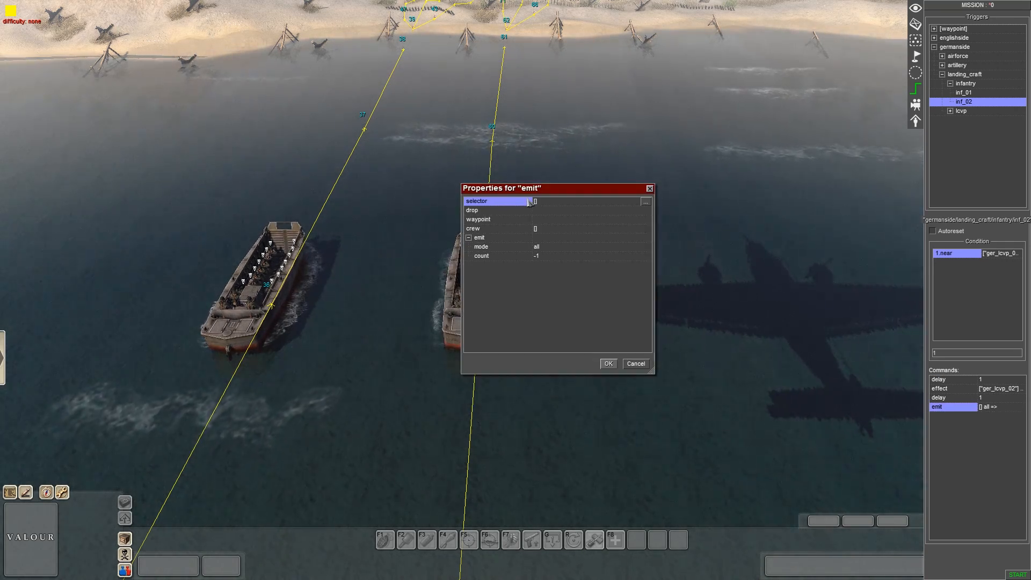
double_click(547, 203)
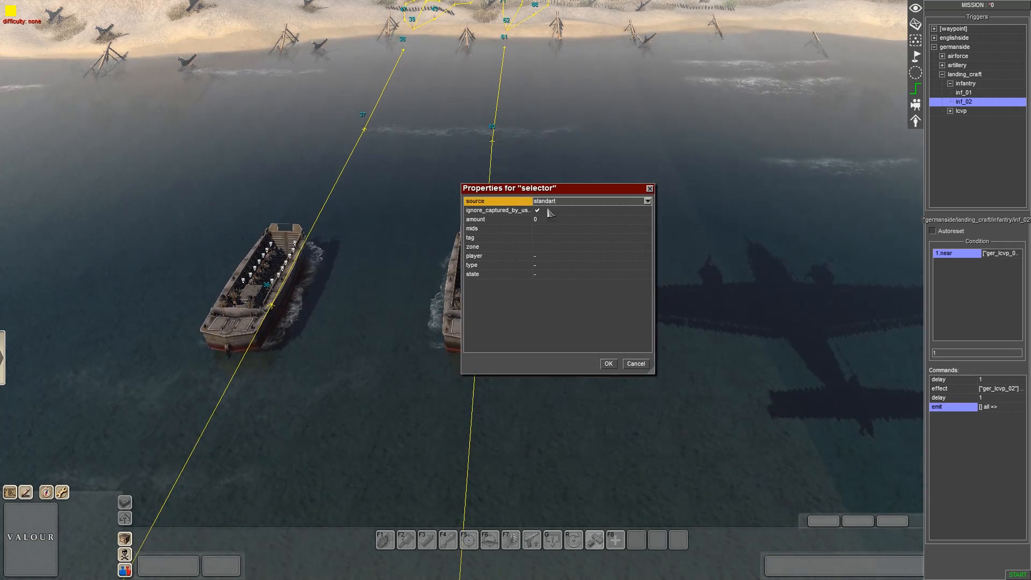
left_click(591, 238)
left_click(648, 239)
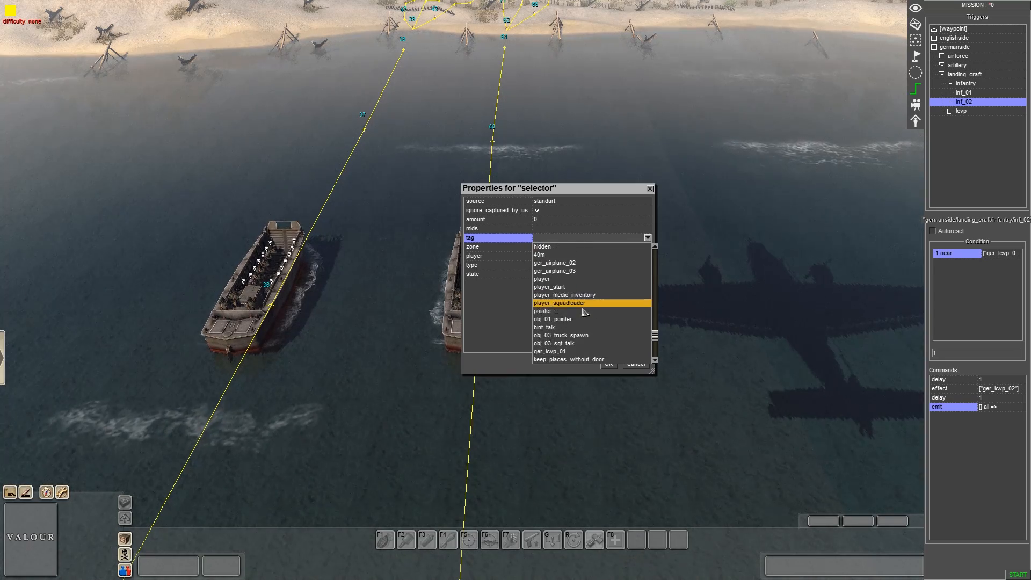
left_click(569, 356)
left_click(606, 364)
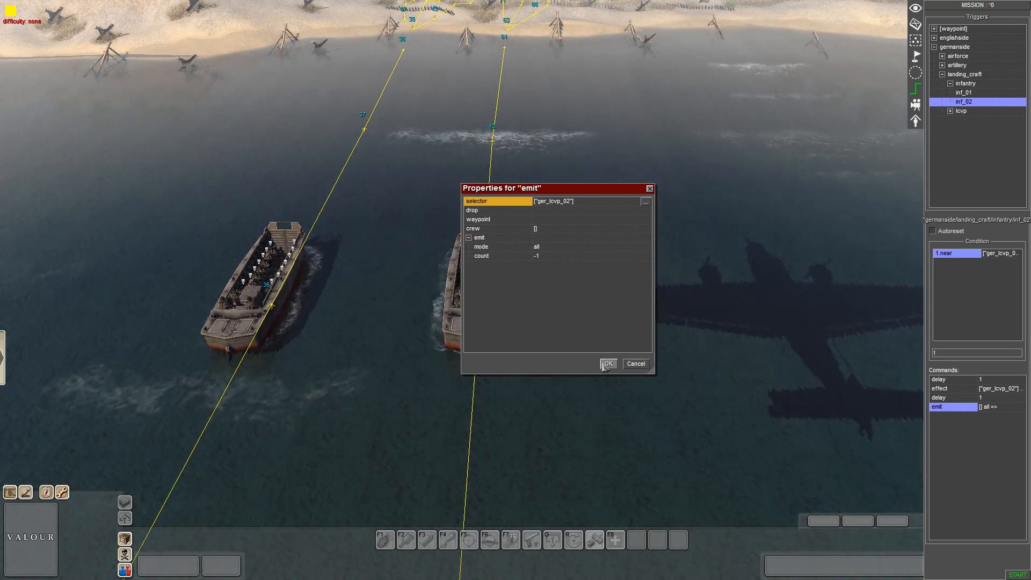
Set the emit command's waypoint to 62 and its crew selector to the tag ger_lcvp_inf_02, then compare with inf_01
left_click(541, 221)
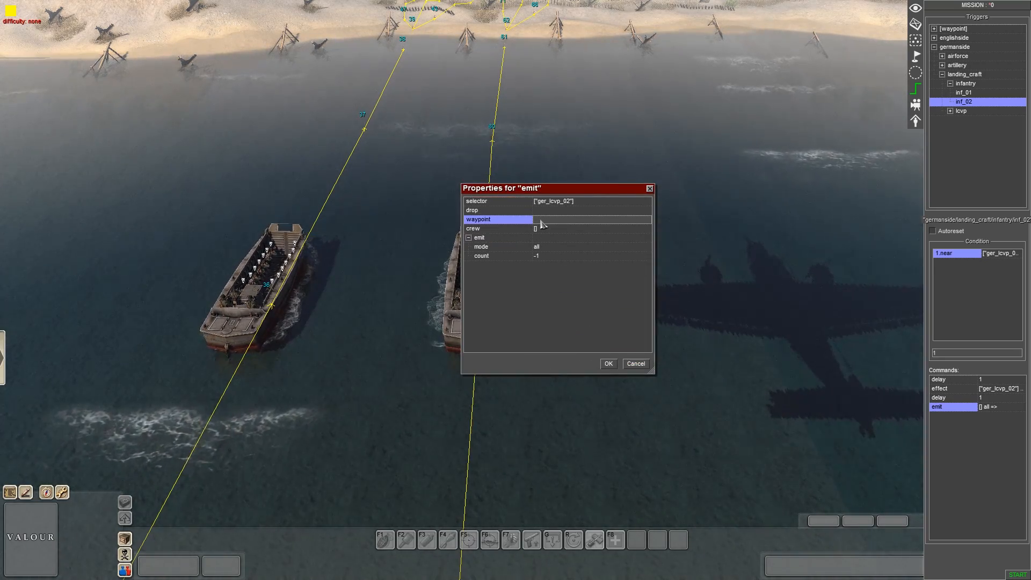
type("62")
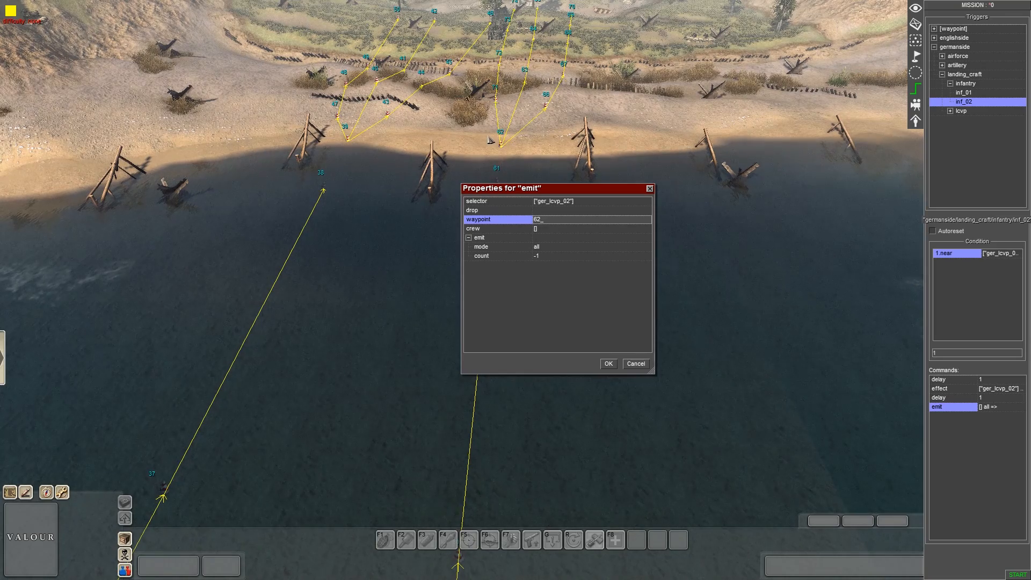
left_click(545, 229)
left_click(546, 230)
left_click(547, 236)
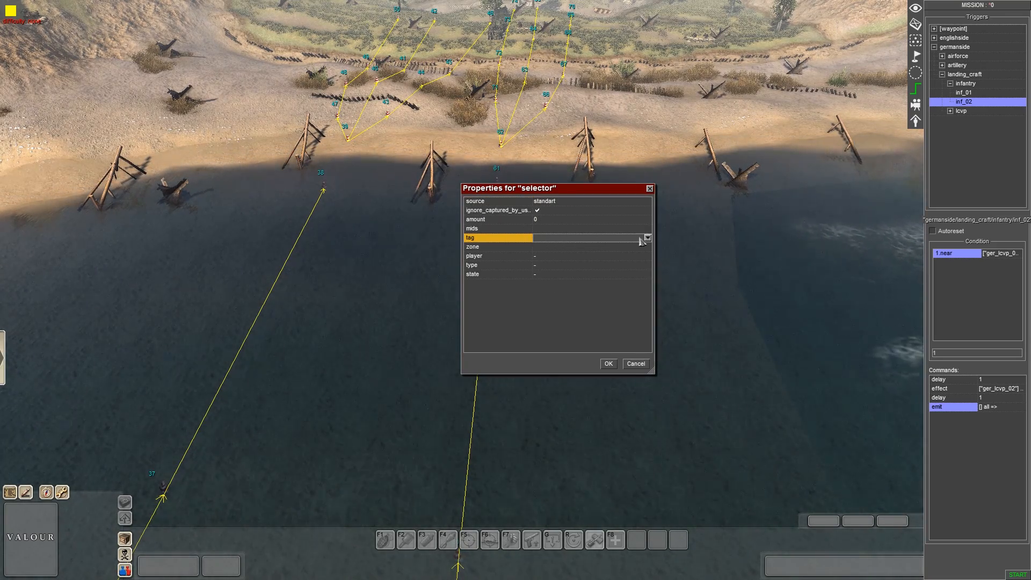
left_click(647, 237)
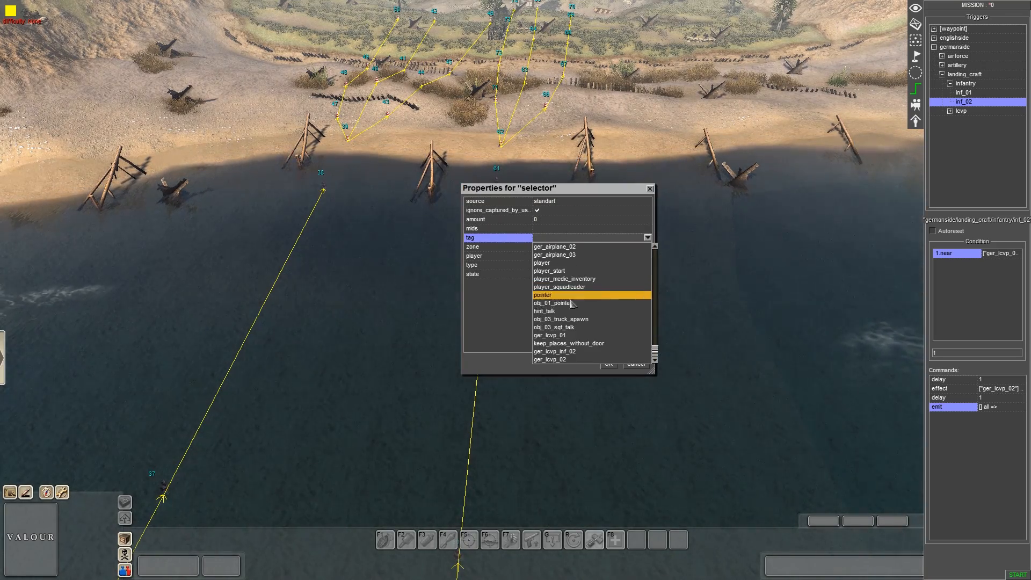
left_click(555, 351)
left_click(609, 364)
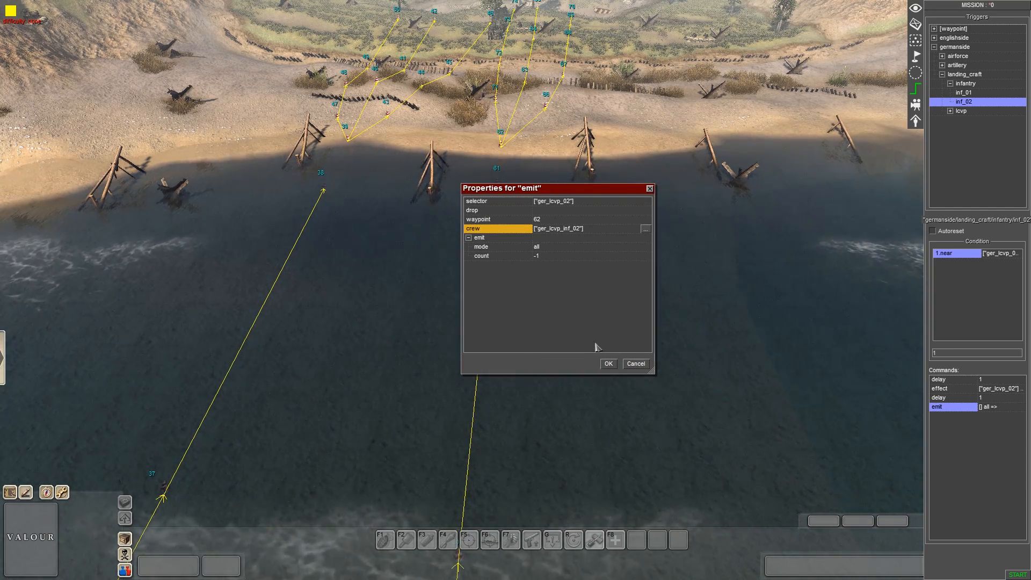
left_click(609, 363)
left_click(967, 95)
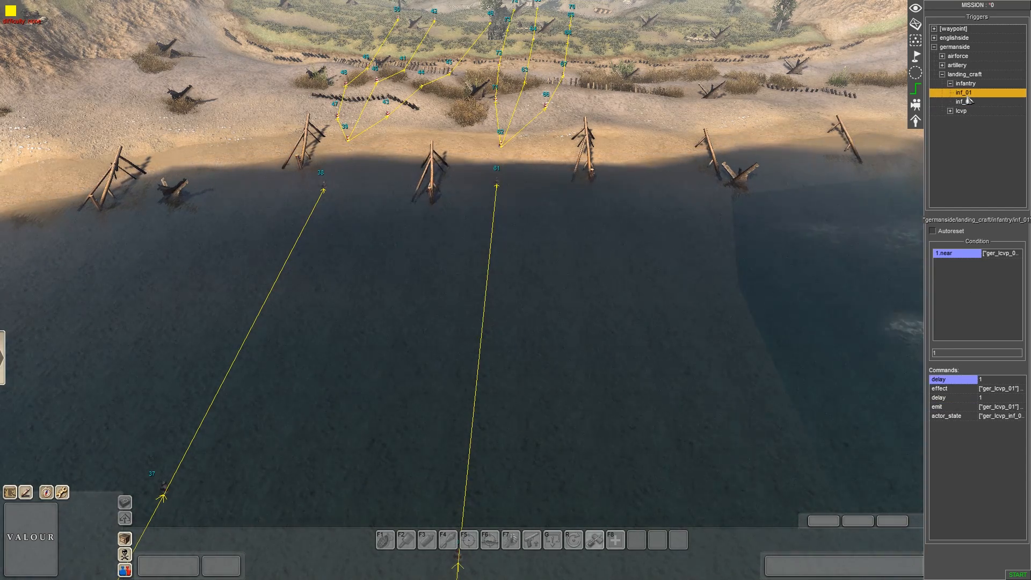
Add an actor_state command to the inf_02 trigger with its selector set to the tag ger_lcvp_inf_02
left_click(969, 103)
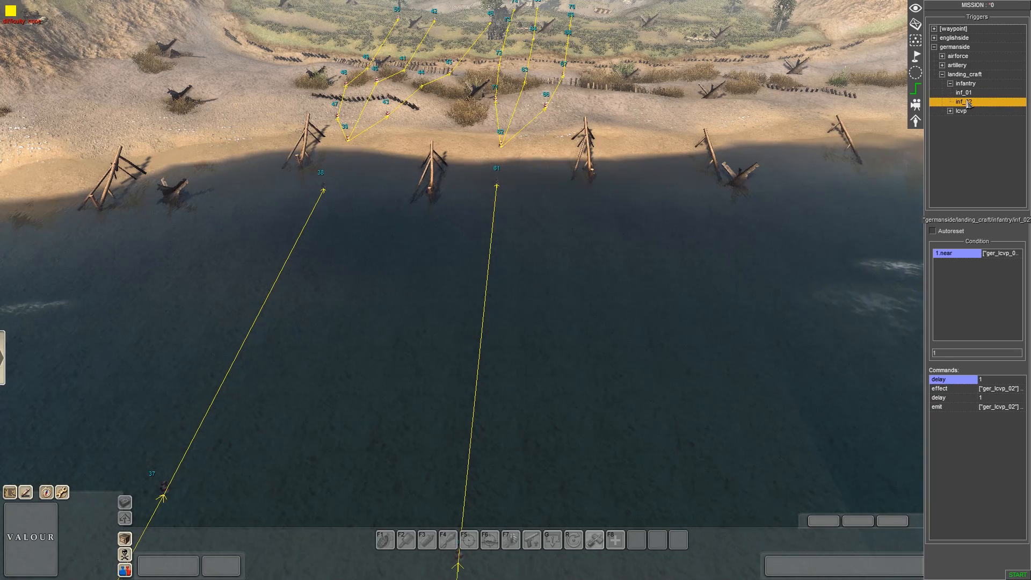
right_click(969, 424)
left_click(979, 431)
double_click(494, 300)
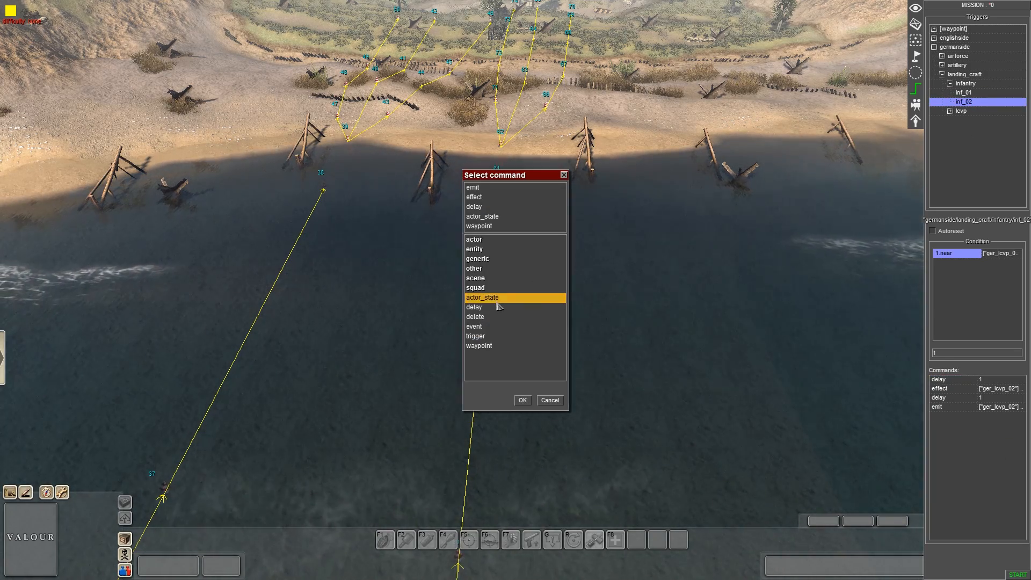
left_click(638, 201)
left_click(547, 238)
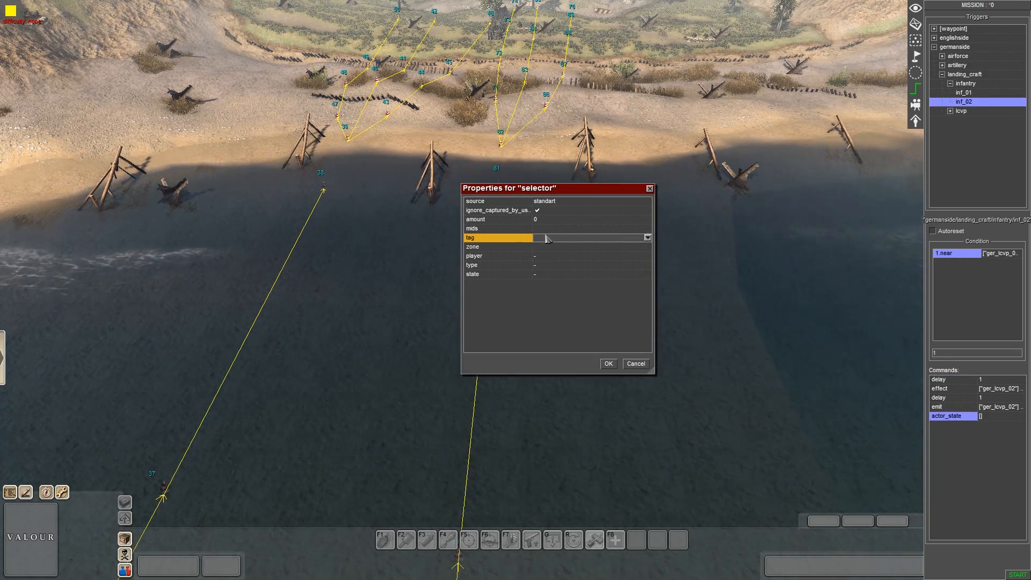
left_click(647, 238)
scroll(590, 298, "down", 10)
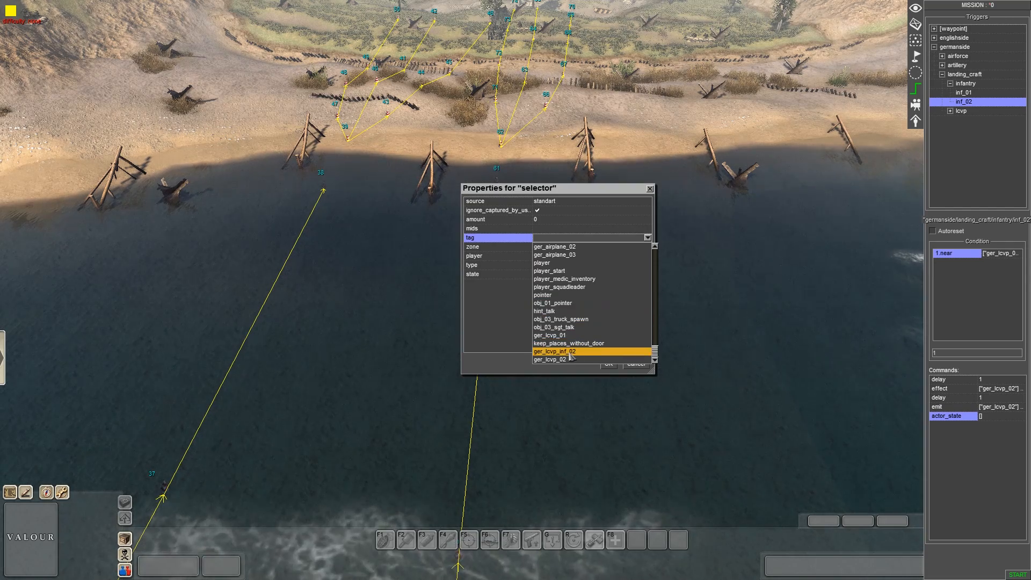
left_click(571, 351)
left_click(609, 363)
Set the actor_state command's control to AI, fire_mode to open and move_mode to free
left_click(540, 220)
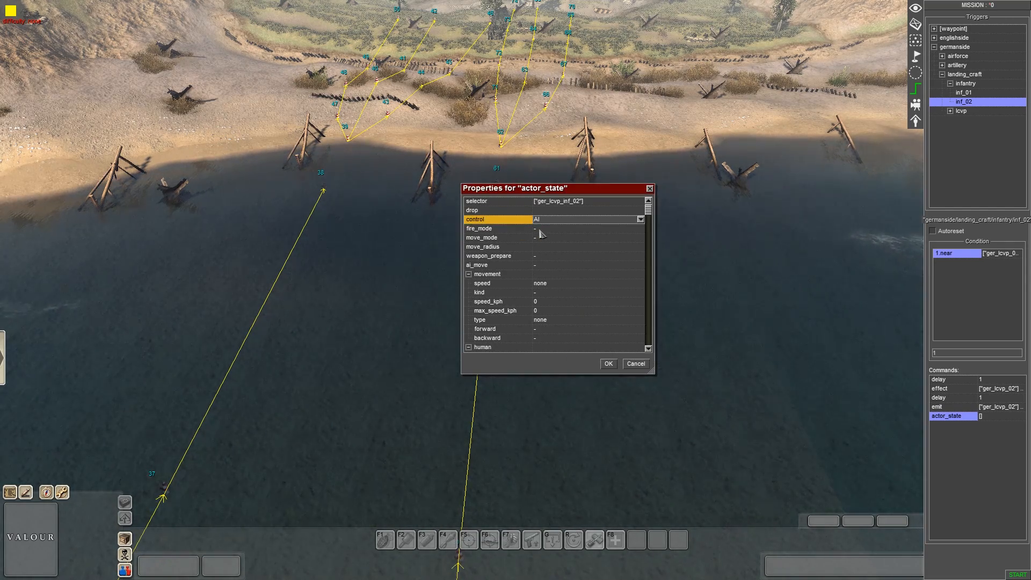
double_click(539, 230)
left_click(541, 262)
left_click(541, 238)
left_click(541, 237)
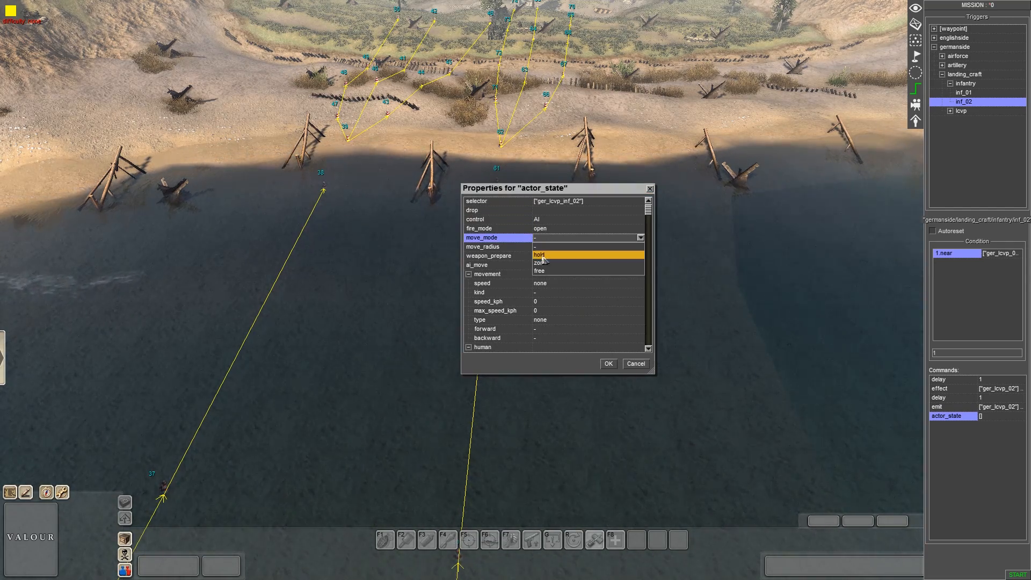
left_click(539, 270)
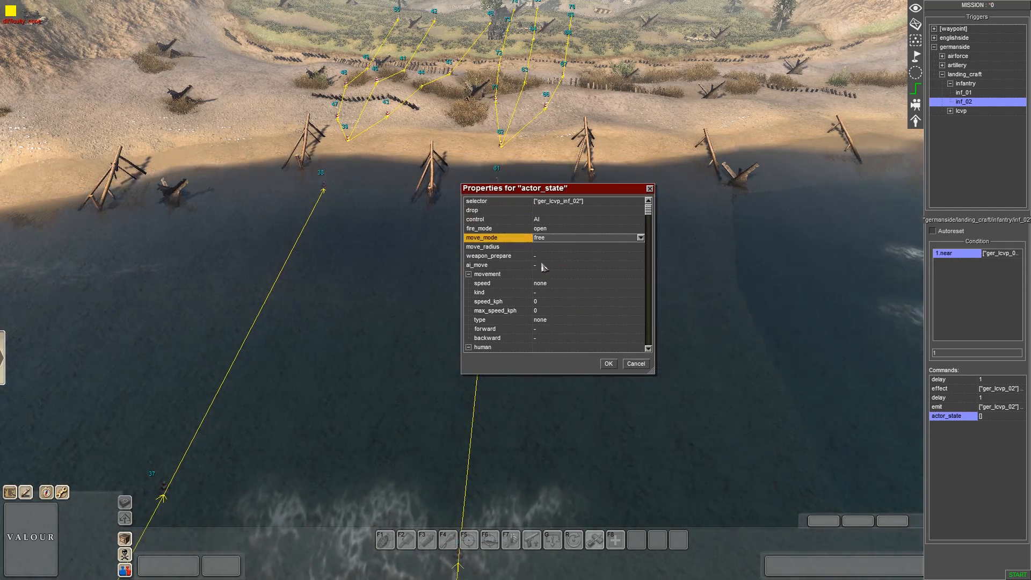
Set the actor_state command's weapon_prepare to on and its movement speed to assault, and accept the properties
double_click(542, 255)
left_click(543, 274)
left_click(544, 283)
left_click(543, 284)
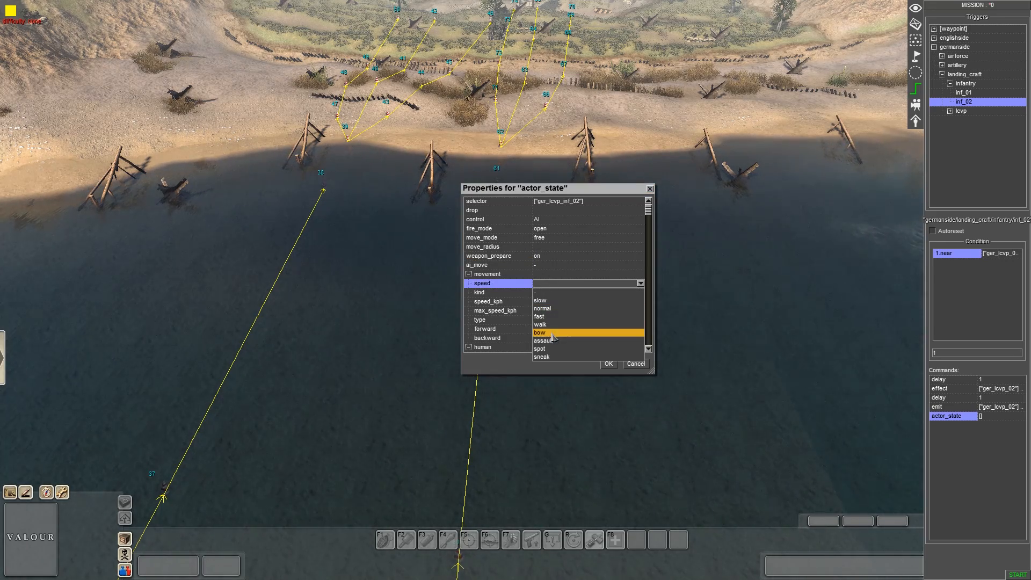
left_click(551, 340)
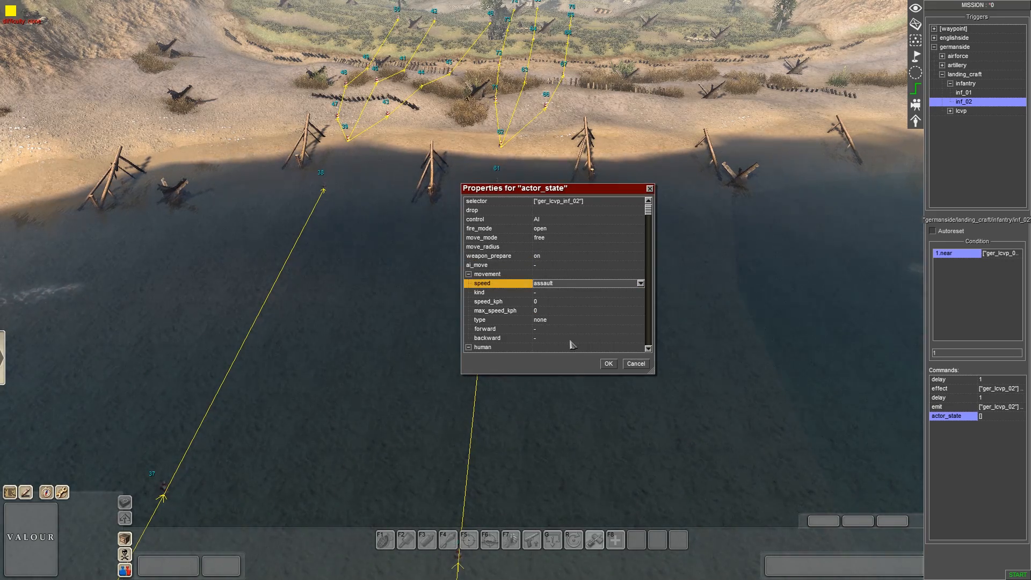
left_click(608, 364)
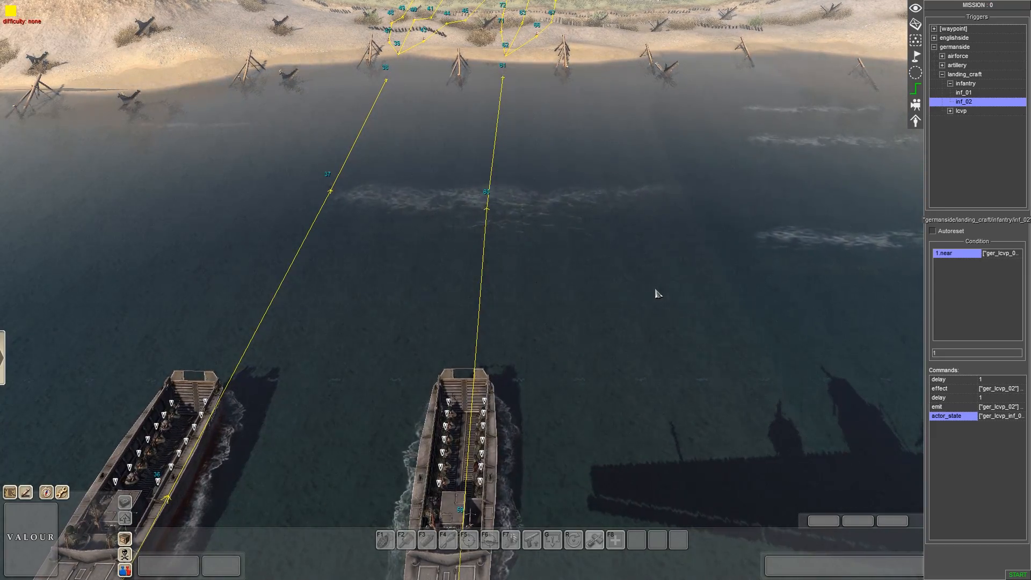
Examine where the landing craft routes end in front of the shoreline, especially around waypoint 61
key("Up")
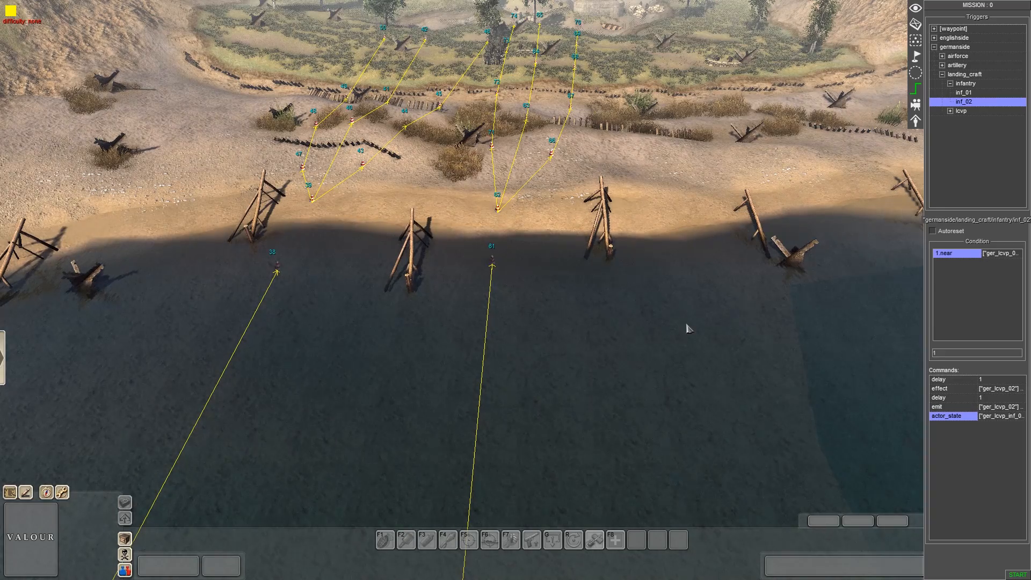
middle_click_drag(617, 282, 362, 274)
left_click_drag(563, 264, 620, 326)
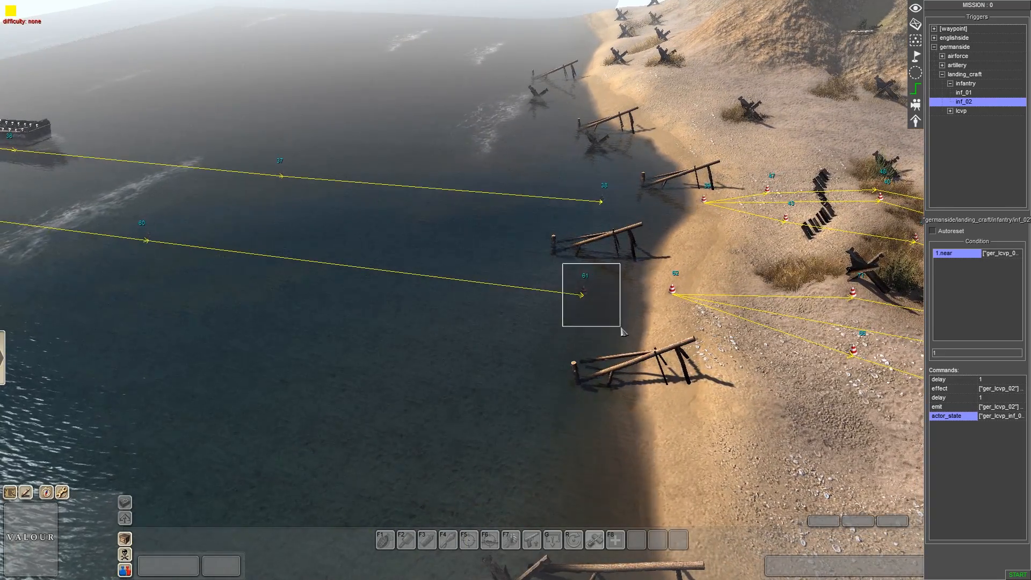
left_click_drag(519, 253, 605, 341)
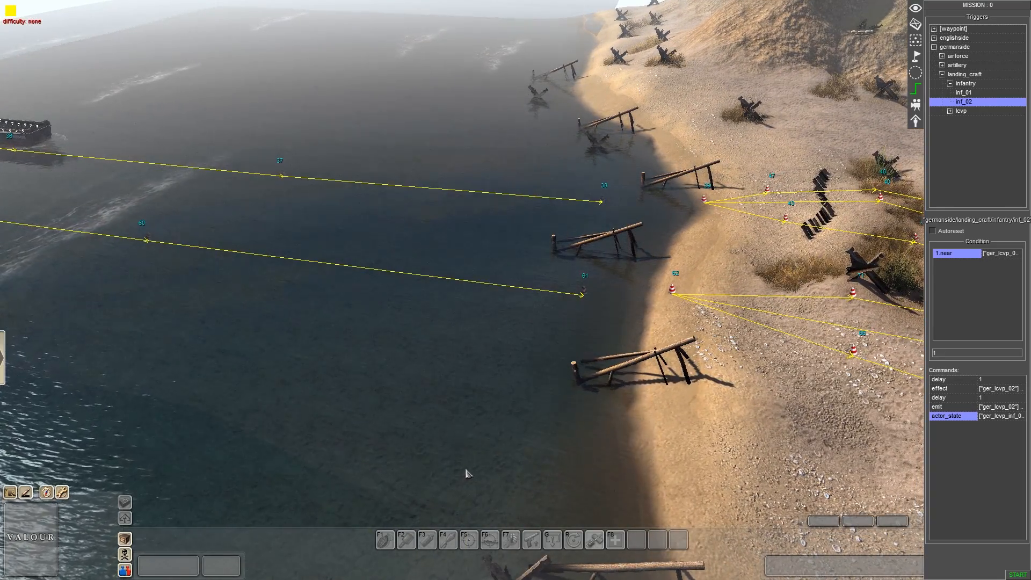
left_click_drag(533, 258, 615, 356)
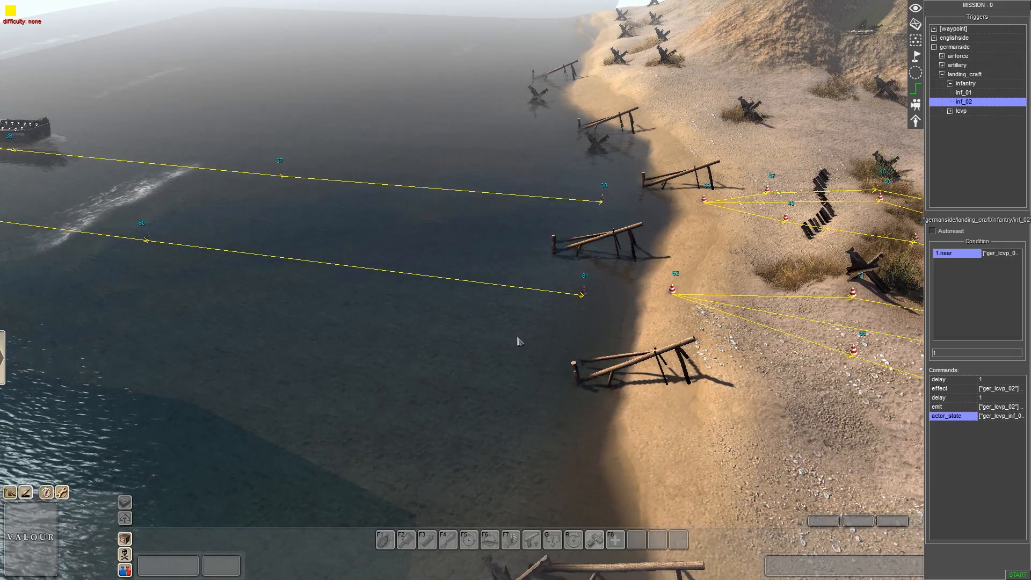
middle_click_drag(560, 321, 359, 324)
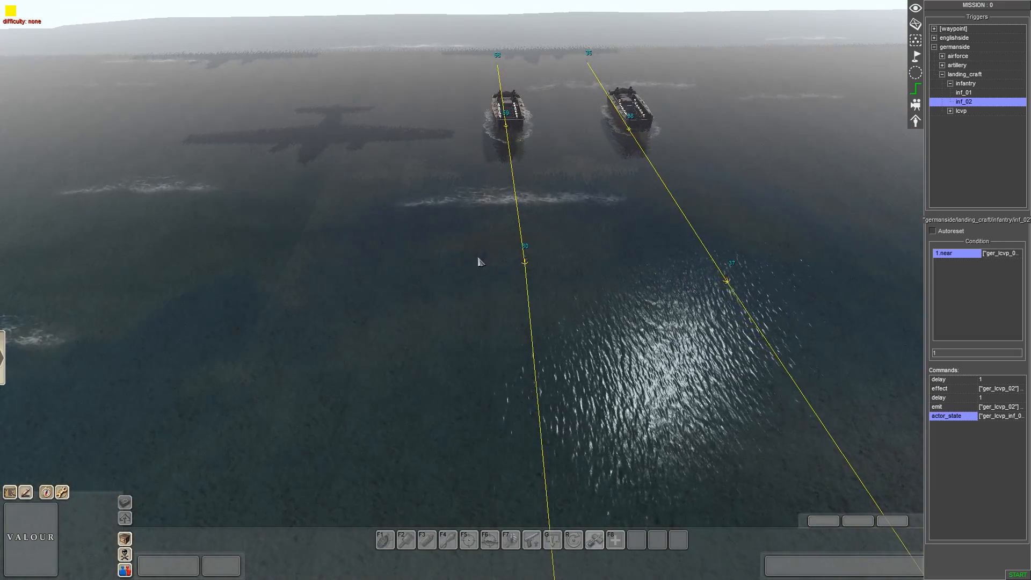
Hide the waypoints in the mission properties and run the mission past its opening scene
key("e")
left_click(507, 222)
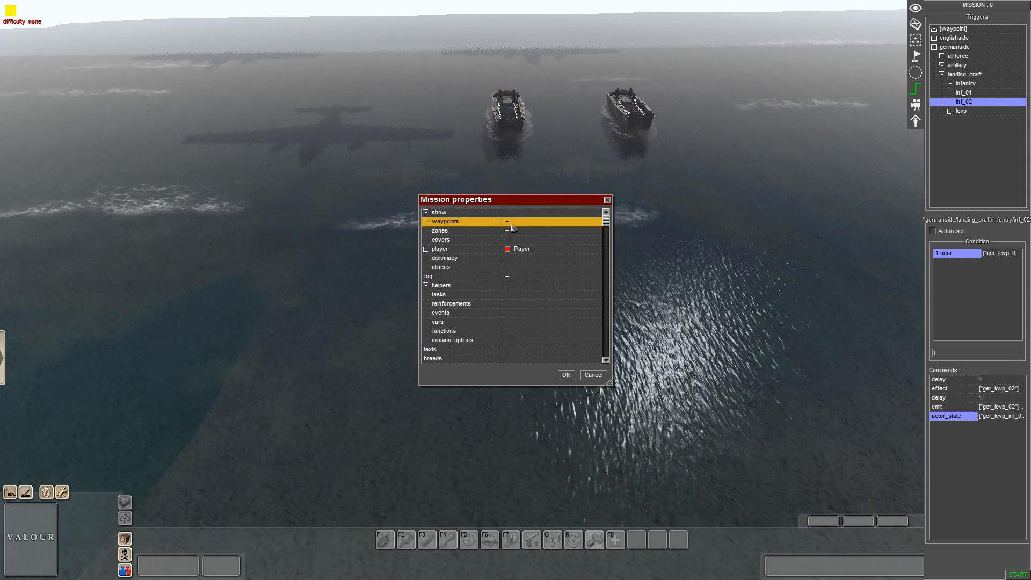
middle_click_drag(429, 28, 702, 344)
middle_click_drag(456, 359, 520, 363)
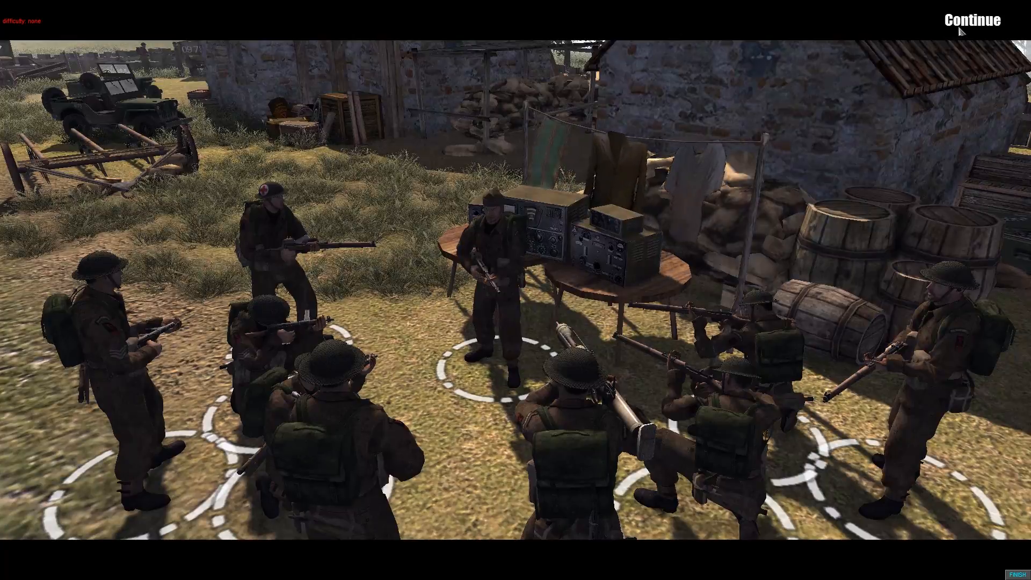
left_click(966, 22)
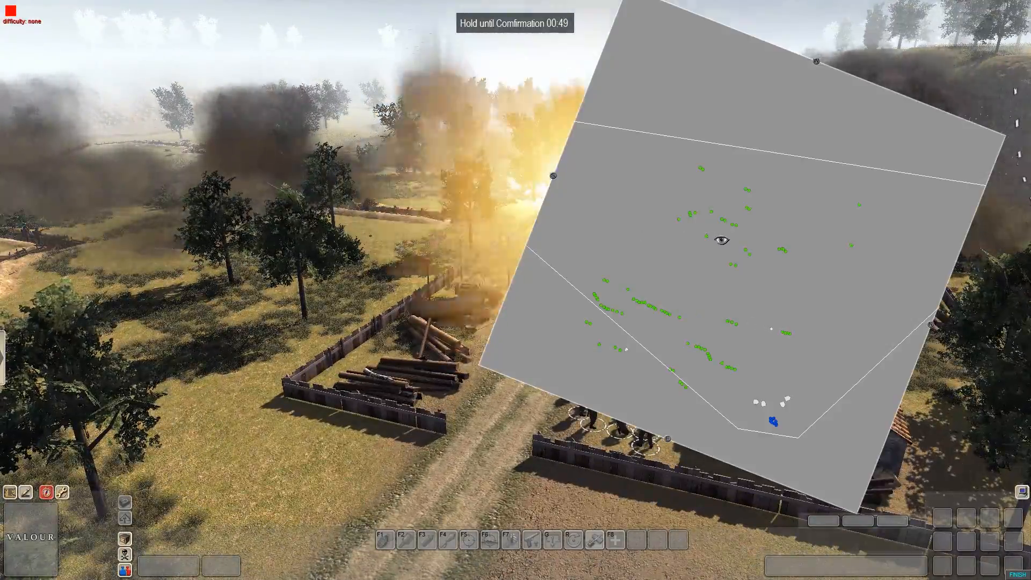
Locate the two landing craft on the map during the test run and watch their approach to the beach
left_click(721, 240)
middle_click_drag(721, 240, 674, 150)
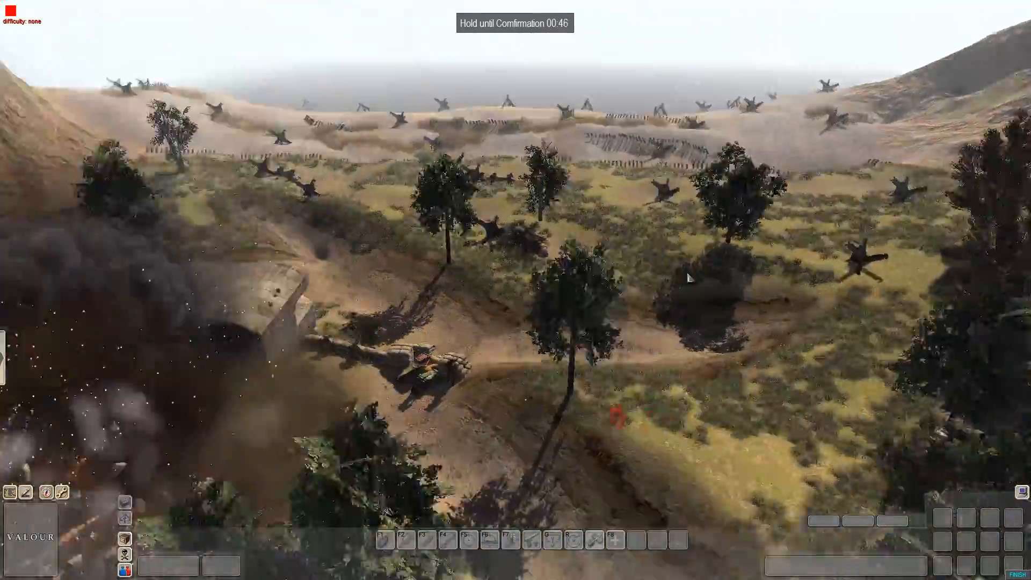
middle_click_drag(686, 273, 631, 276)
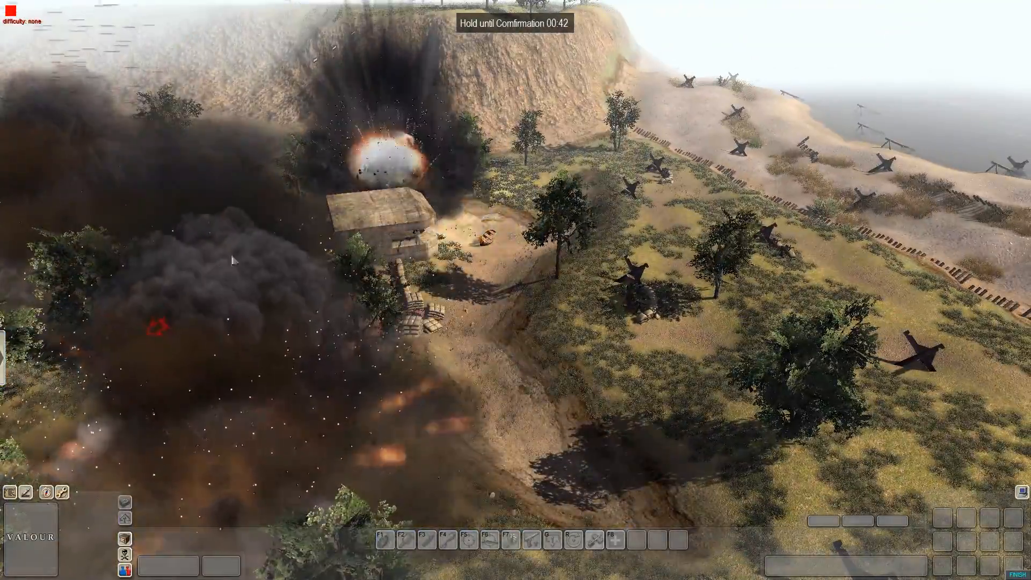
middle_click_drag(158, 327, 905, 177)
key("m")
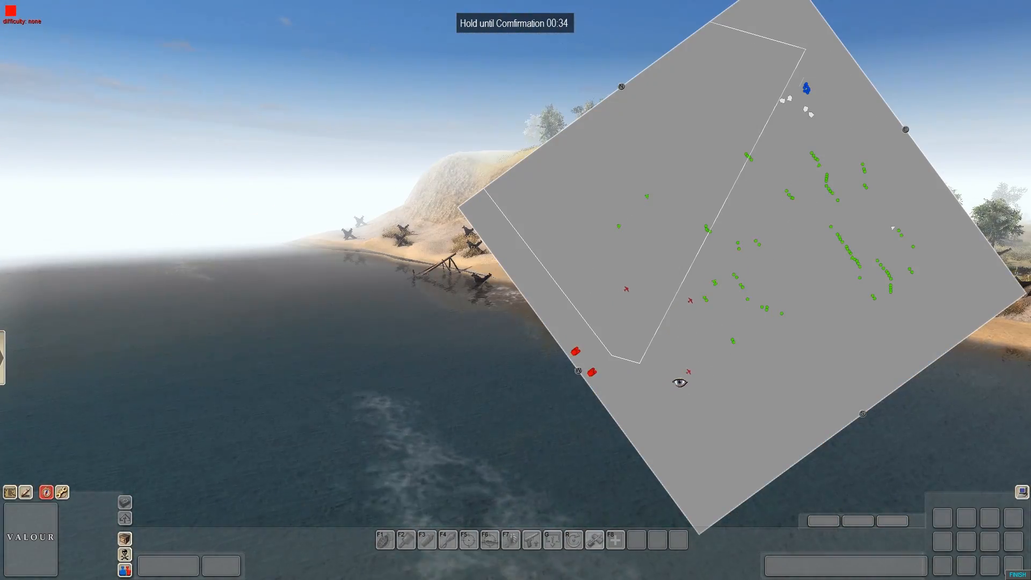
key("m")
middle_click_drag(515, 370, 683, 293)
middle_click_drag(513, 132, 270, 272)
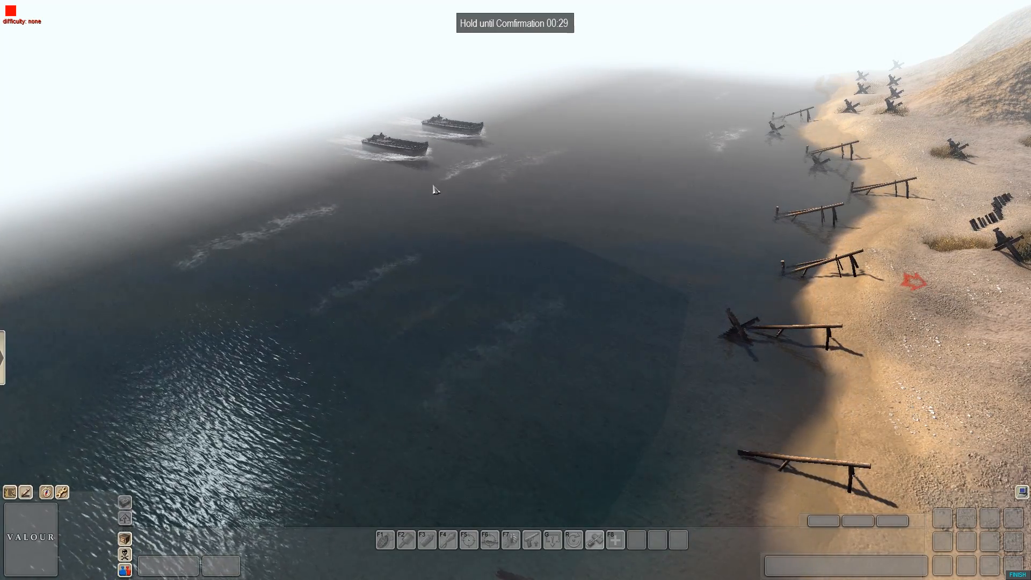
middle_click_drag(421, 170, 139, 184)
scroll(140, 184, "down", 5)
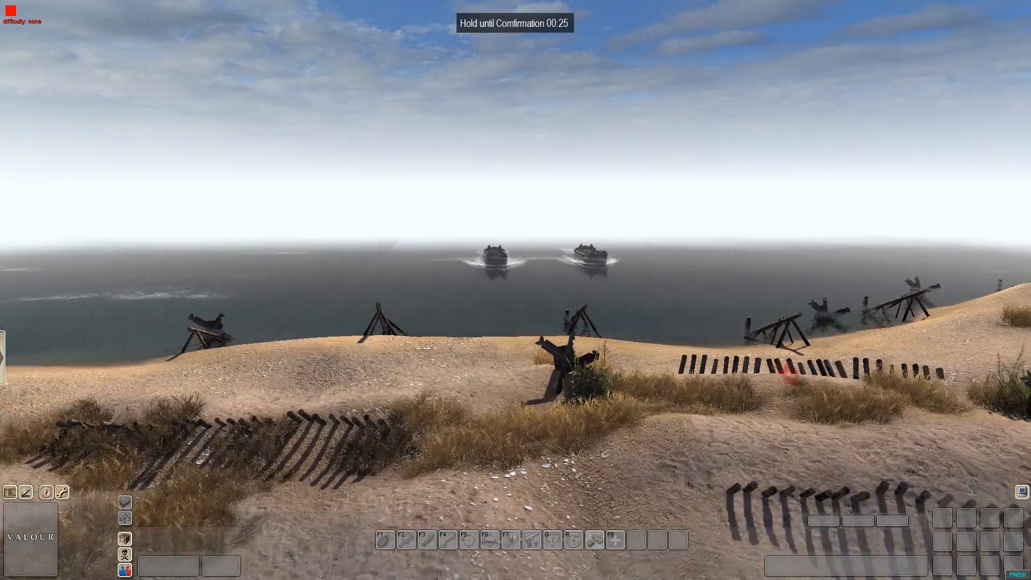
key("m")
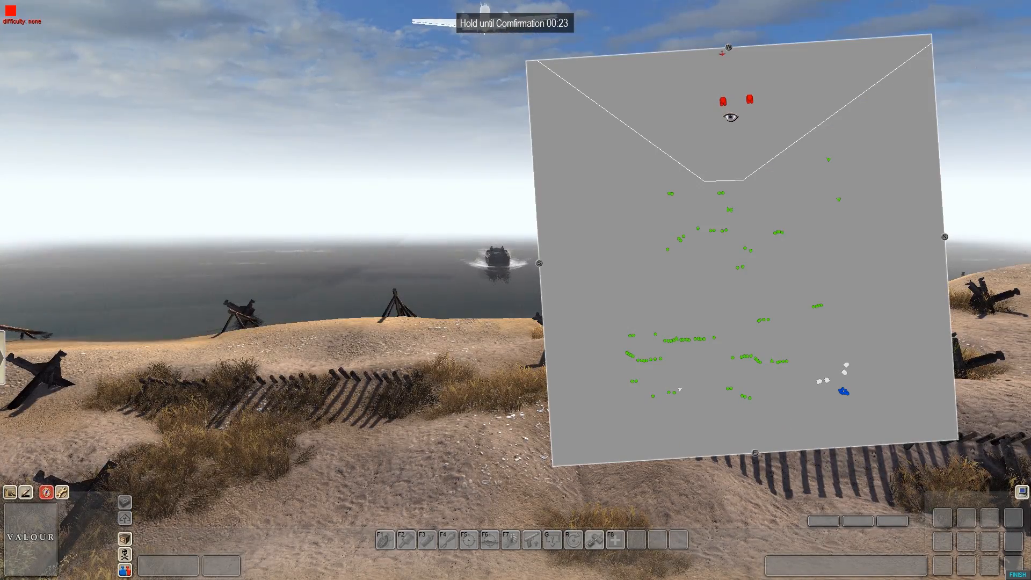
key("m")
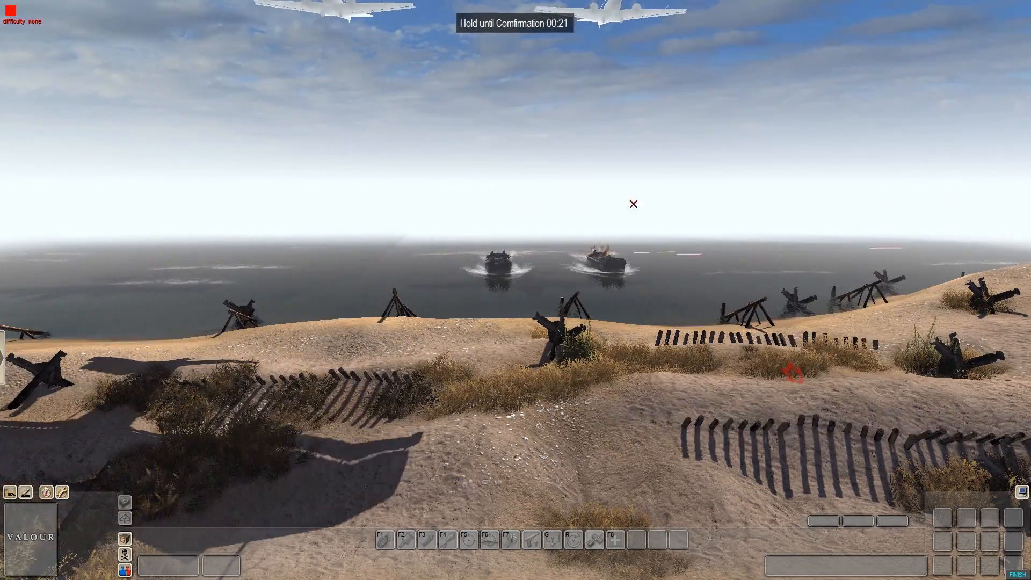
Follow both landing craft to the shoreline and check how they stop and unload their infantry
middle_click_drag(633, 203, 794, 152)
scroll(793, 152, "down", 10)
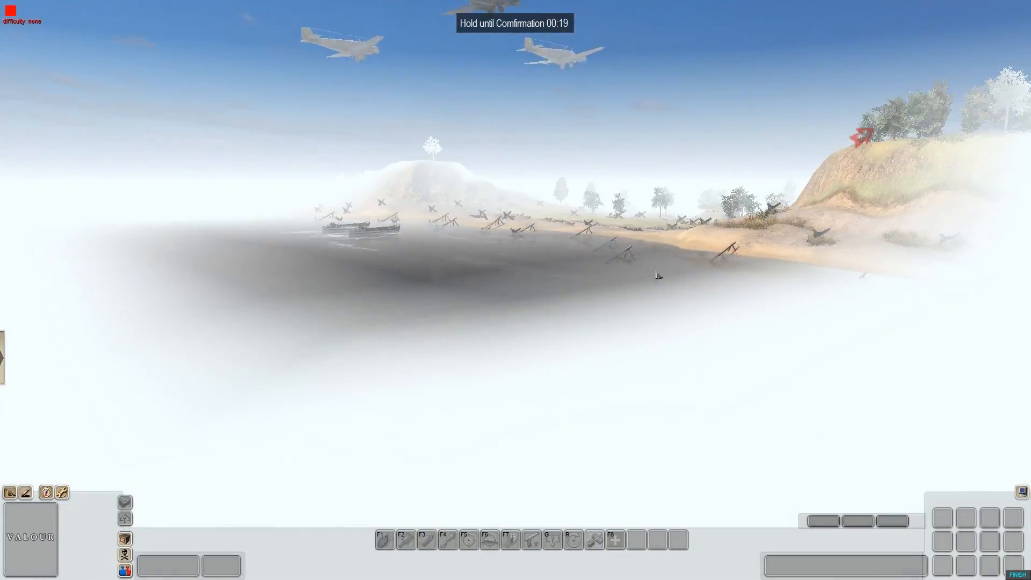
scroll(519, 330, "up", 10)
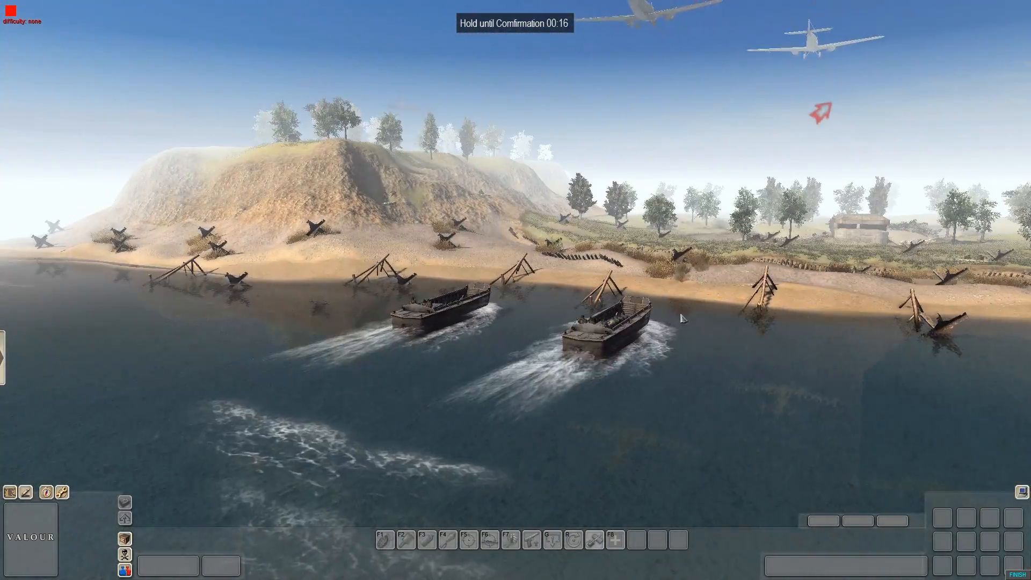
middle_click_drag(683, 318, 669, 412)
scroll(669, 412, "up", 4)
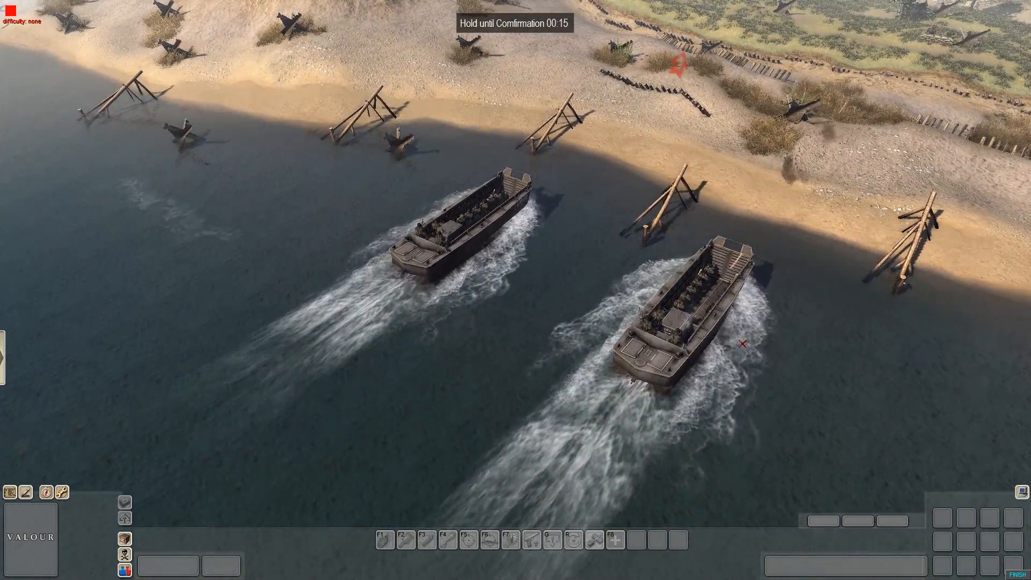
middle_click_drag(773, 252, 643, 232)
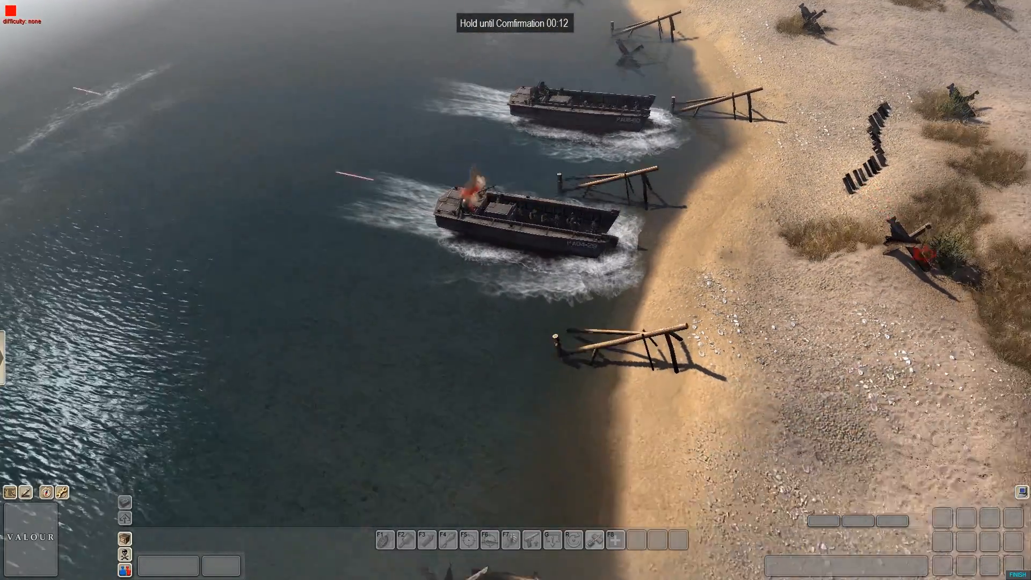
scroll(515, 343, "up", 5)
middle_click_drag(483, 398, 692, 306)
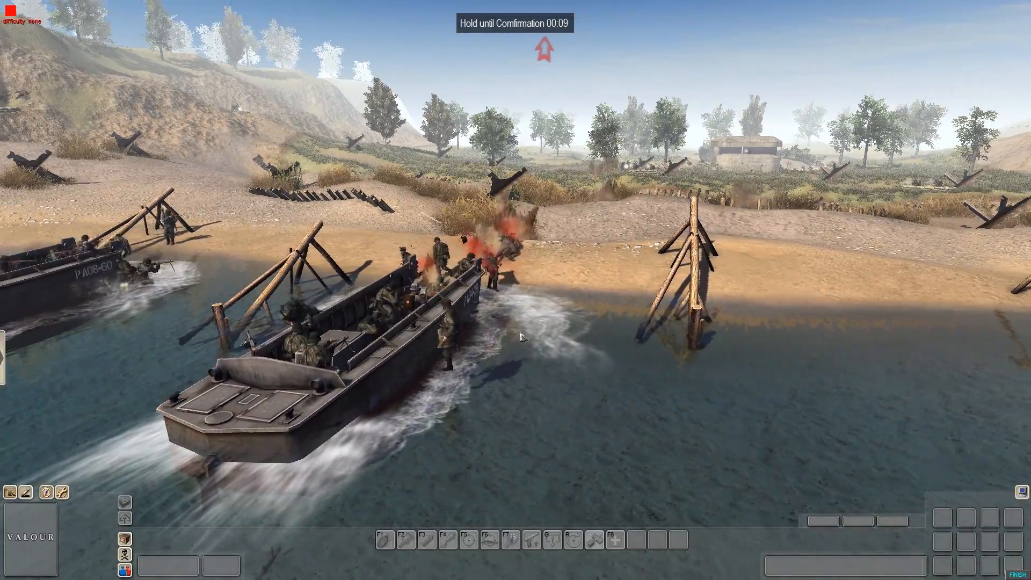
middle_click_drag(522, 337, 956, 215)
scroll(778, 257, "up", 2)
scroll(644, 306, "down", 5)
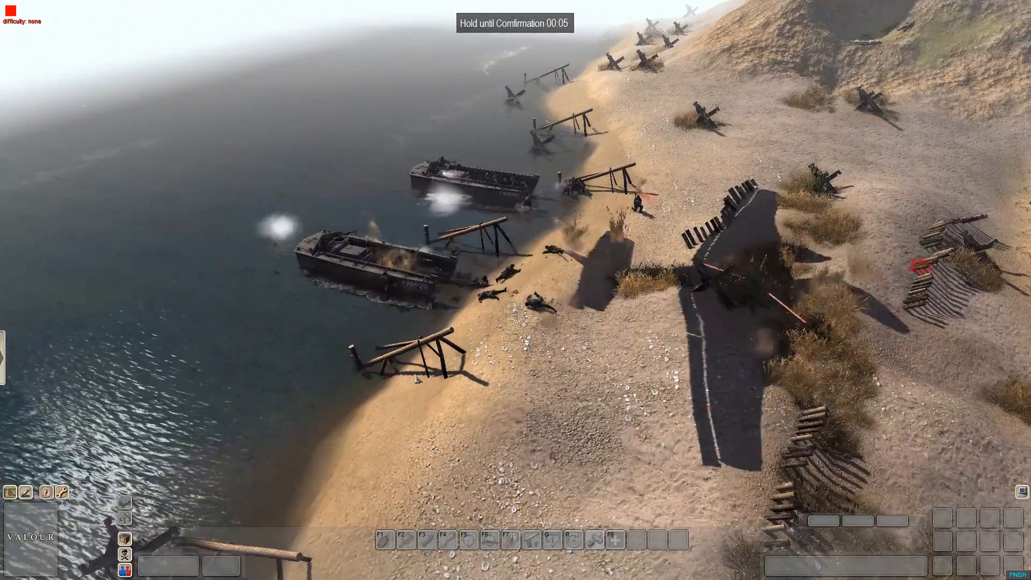
Inspect the beached landing craft and the infantry around them from several angles, including a close view of the open ramp
middle_click_drag(418, 378, 269, 419)
scroll(429, 365, "down", 3)
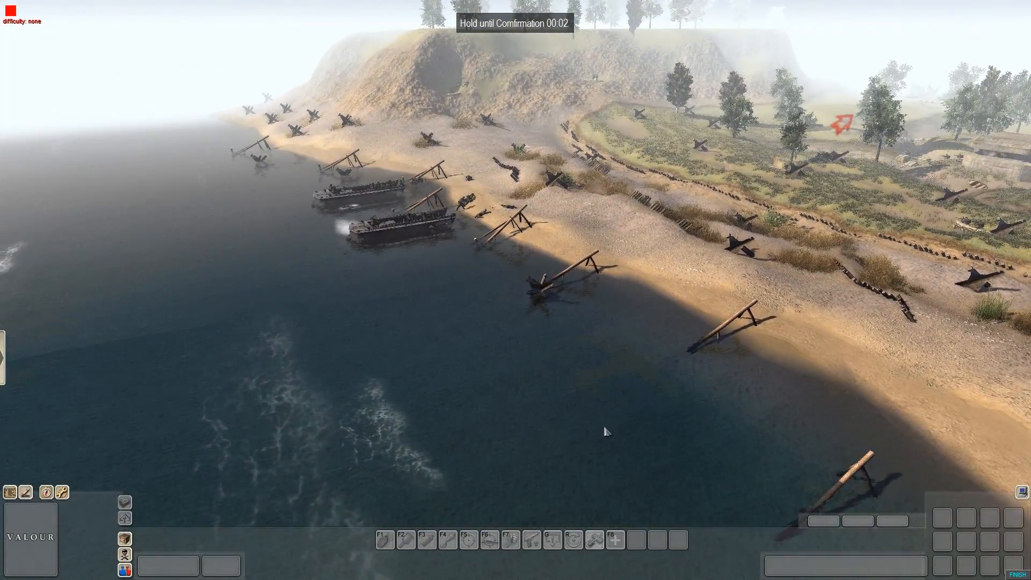
middle_click_drag(607, 432, 714, 403)
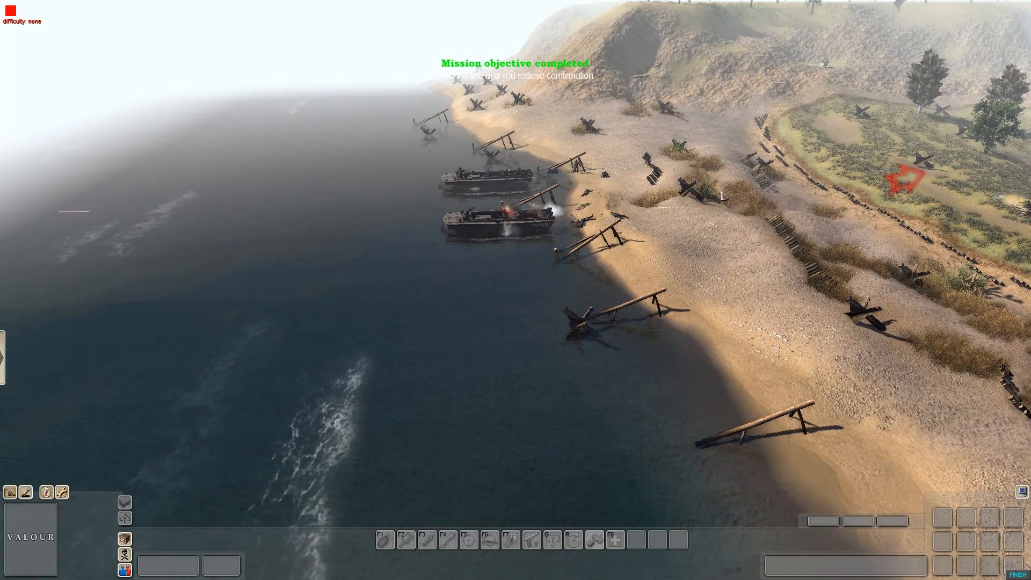
middle_click_drag(544, 93, 440, 64)
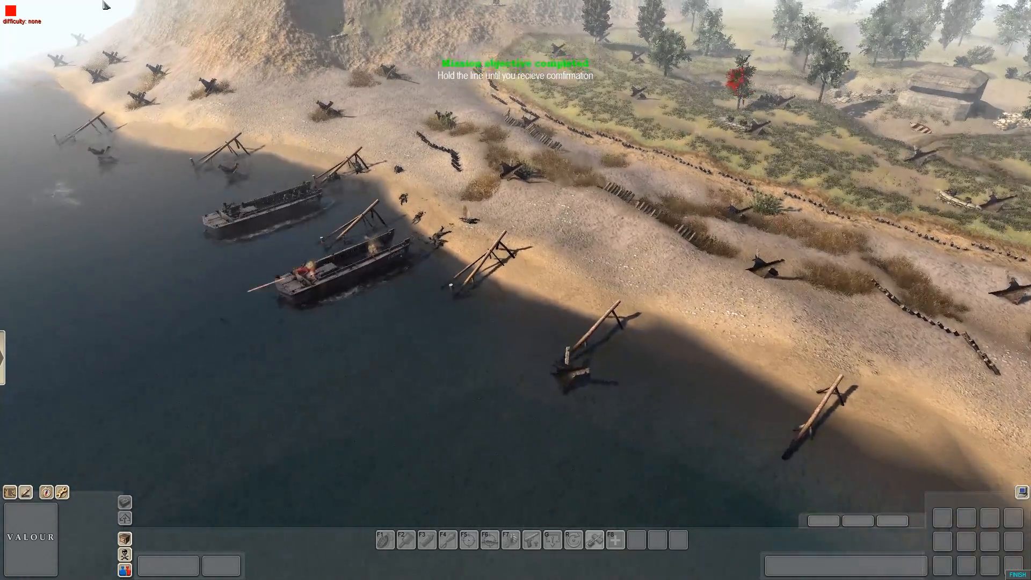
middle_click_drag(215, 226, 617, 308)
scroll(696, 315, "up", 3)
key("x")
key("Up")
scroll(577, 392, "up", 3)
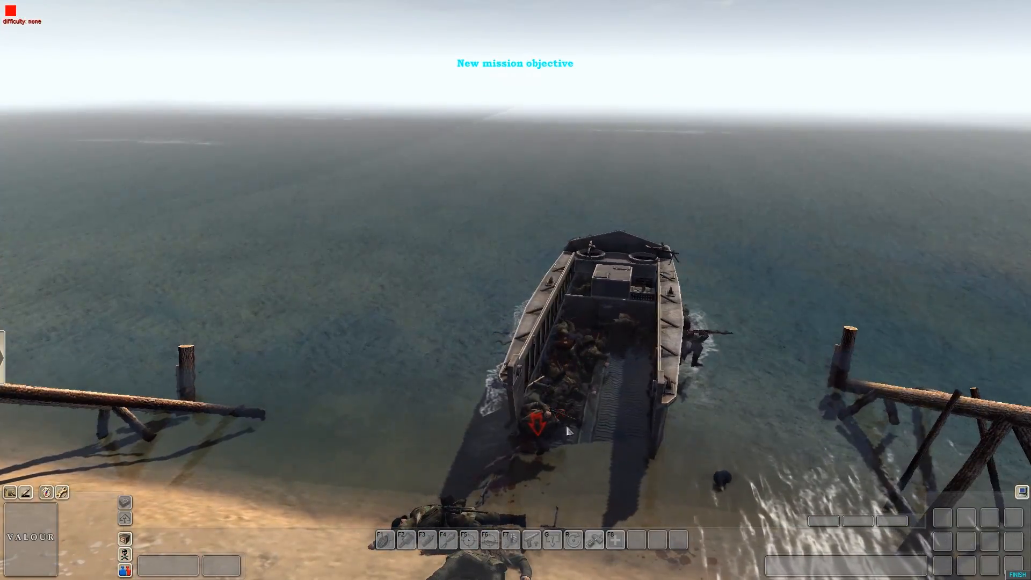
Select the Browning machine gun on the hilltop and fire it at the landing craft on the beach
key("x")
scroll(380, 442, "down", 4)
middle_click_drag(380, 442, 831, 387)
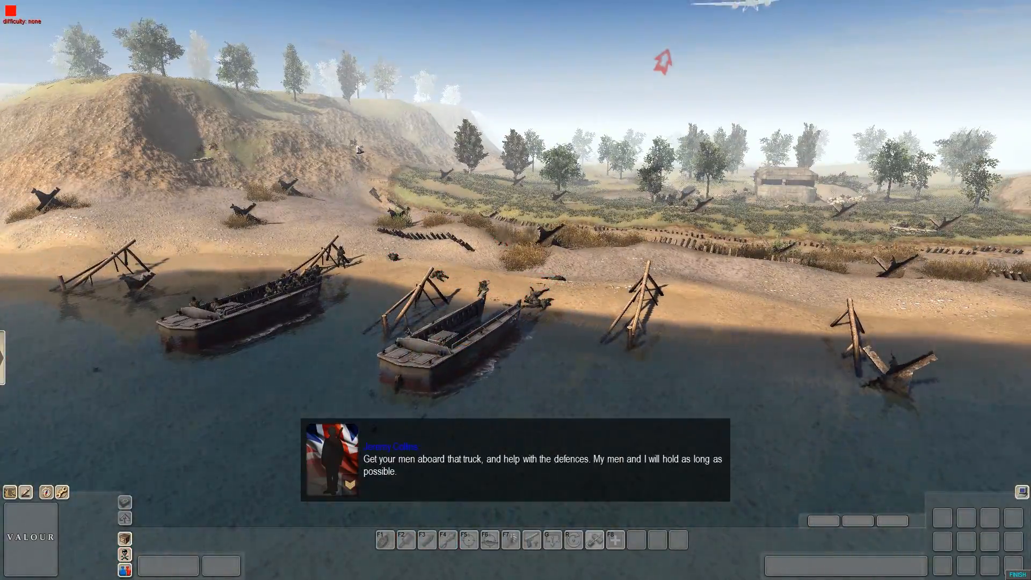
middle_click_drag(663, 61, 440, 300)
scroll(849, 124, "up", 6)
scroll(440, 297, "up", 3)
middle_click_drag(416, 413, 167, 334)
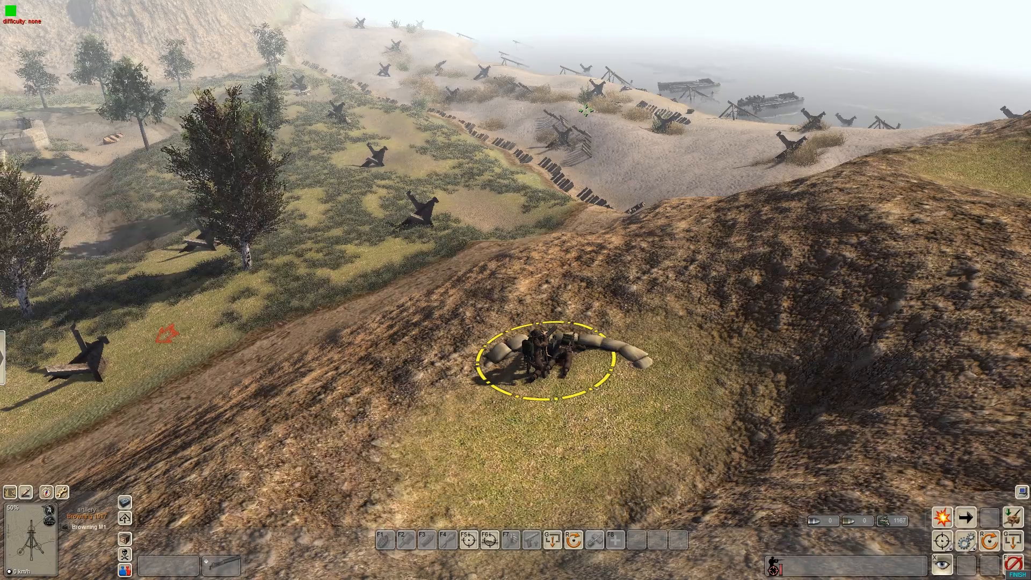
left_click(555, 352)
middle_click_drag(556, 349, 607, 209)
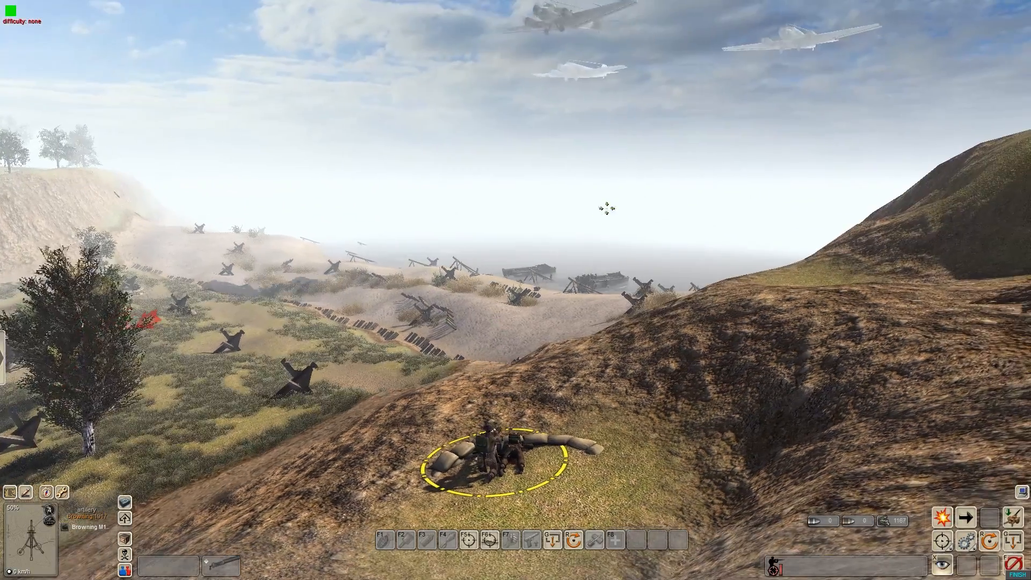
key("ctrl")
left_click(586, 279, "ctrl")
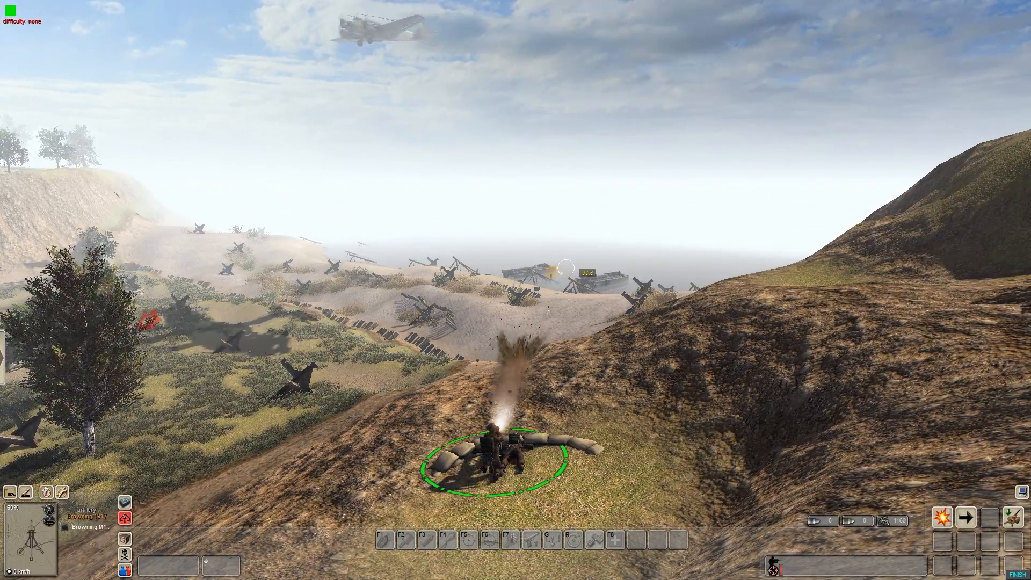
left_click(597, 350)
Examine the beached landing craft, the infantry around them and the whole shoreline from offshore and from above
mouse_move(655, 1)
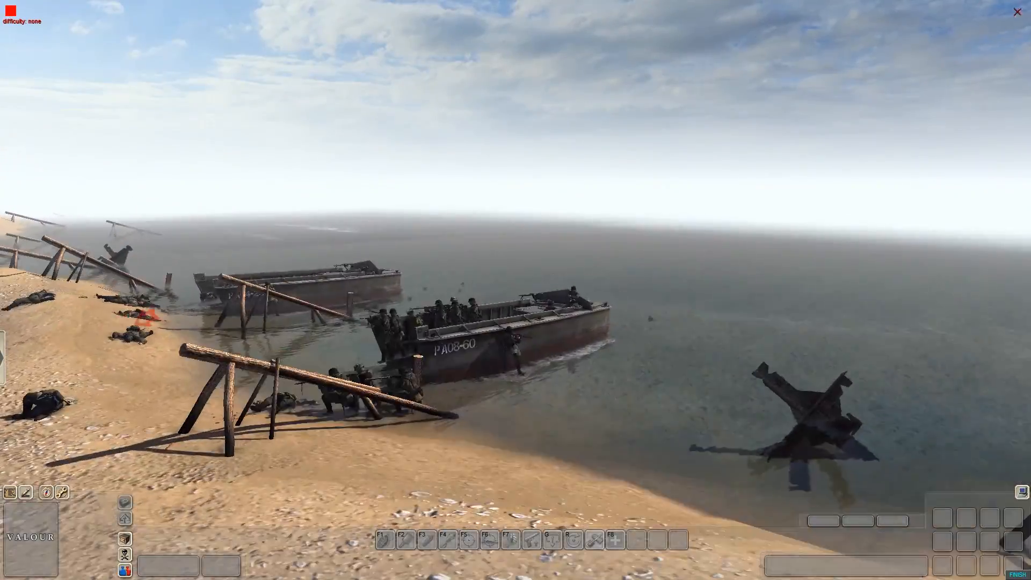
scroll(598, 376, "down", 3)
middle_click_drag(598, 376, 698, 499)
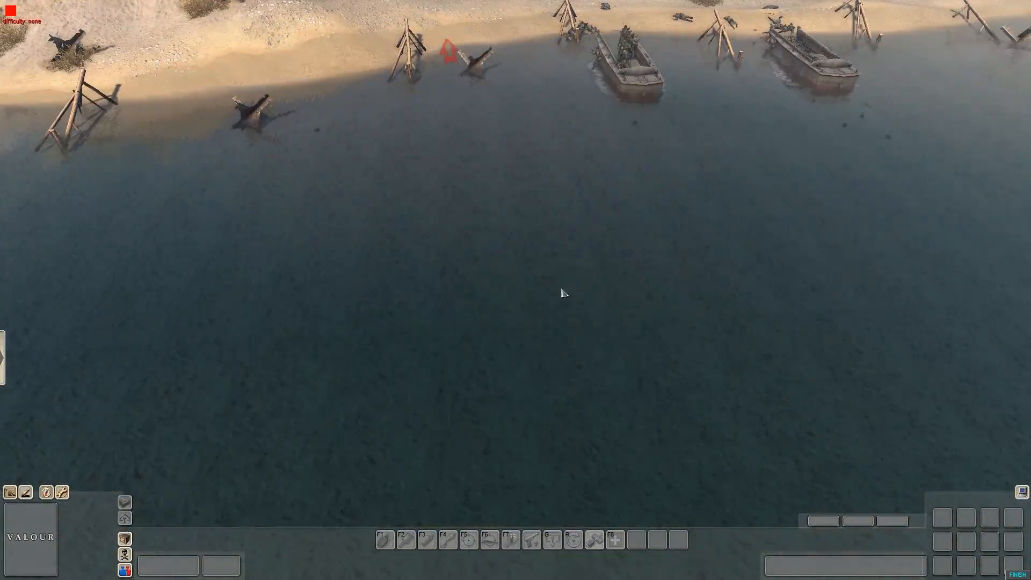
middle_click_drag(561, 290, 797, 195)
scroll(673, 308, "down", 3)
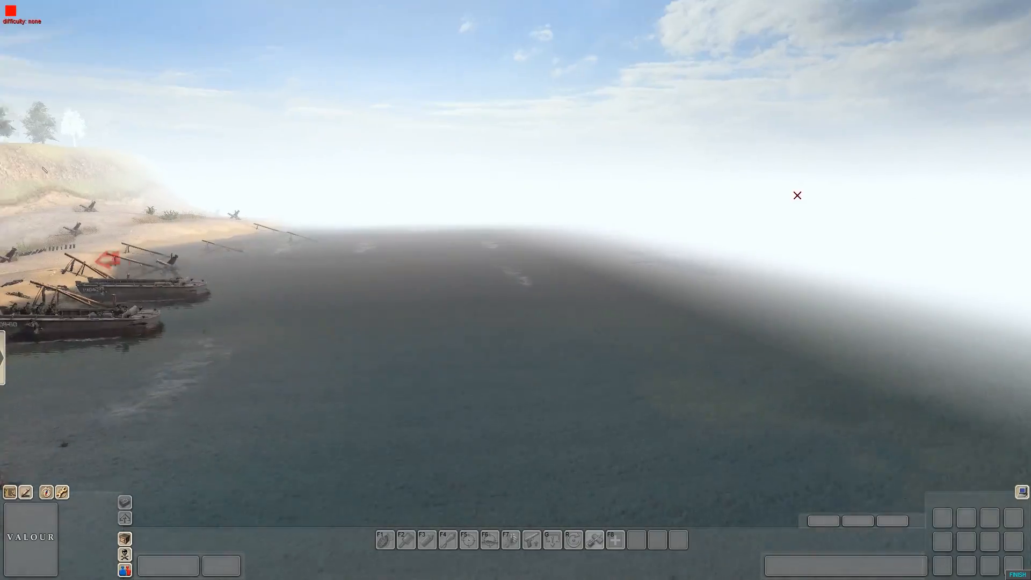
middle_click_drag(522, 327, 301, 359)
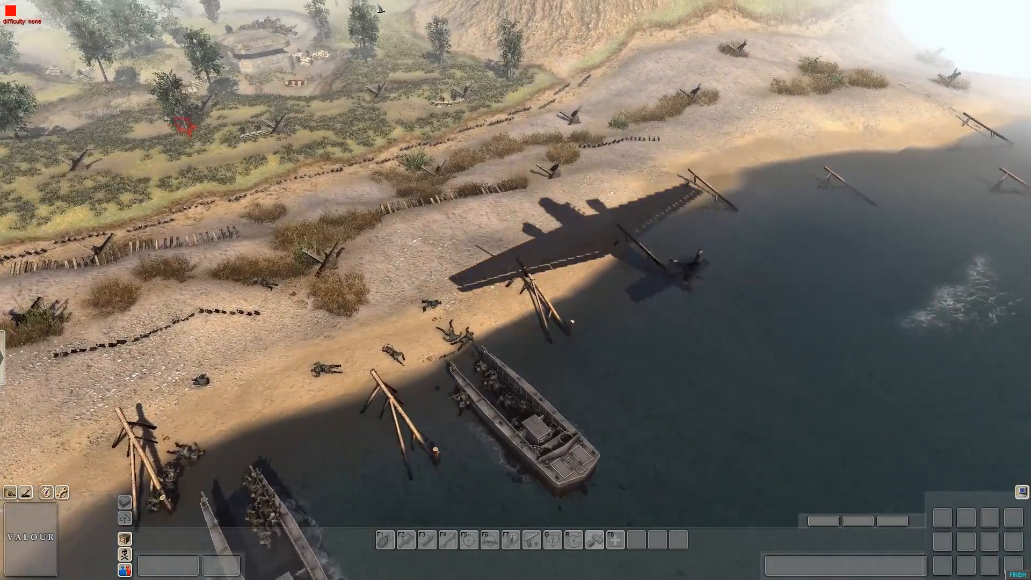
middle_click_drag(386, 271, 557, 286)
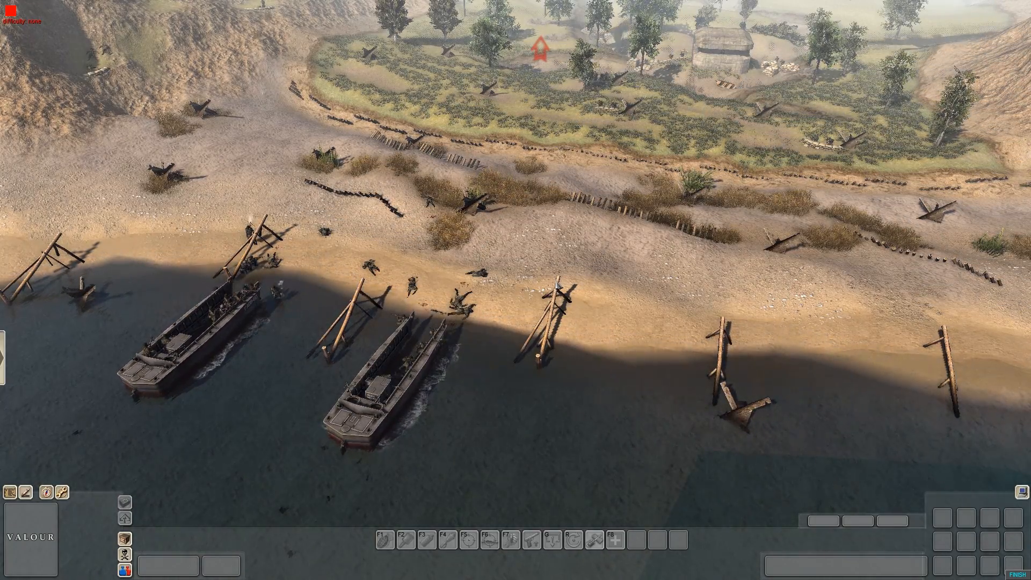
scroll(542, 290, "down", 5)
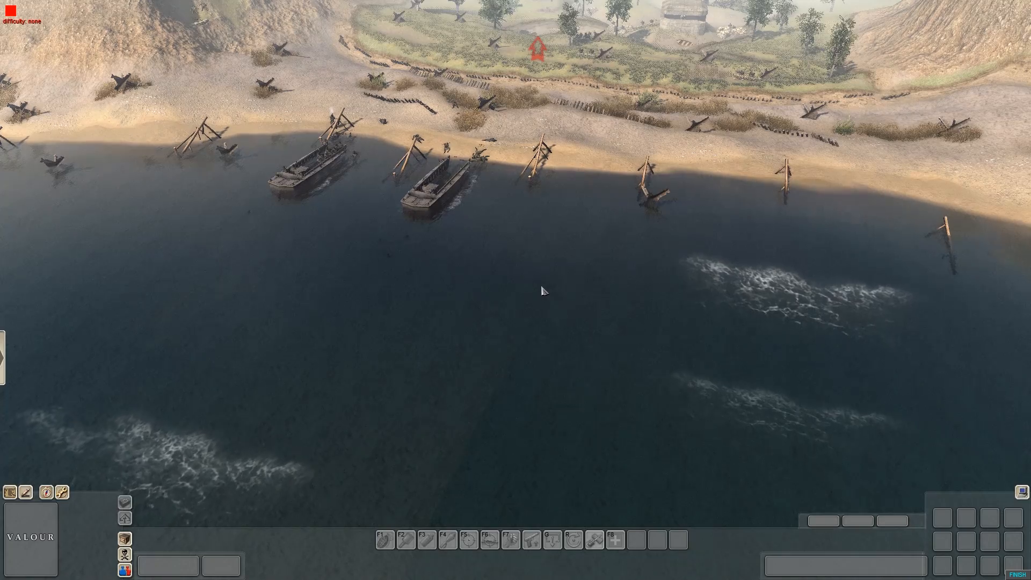
middle_click_drag(541, 287, 577, 238)
End the test run and look over the inland trench network beside the farm
key("alt+e")
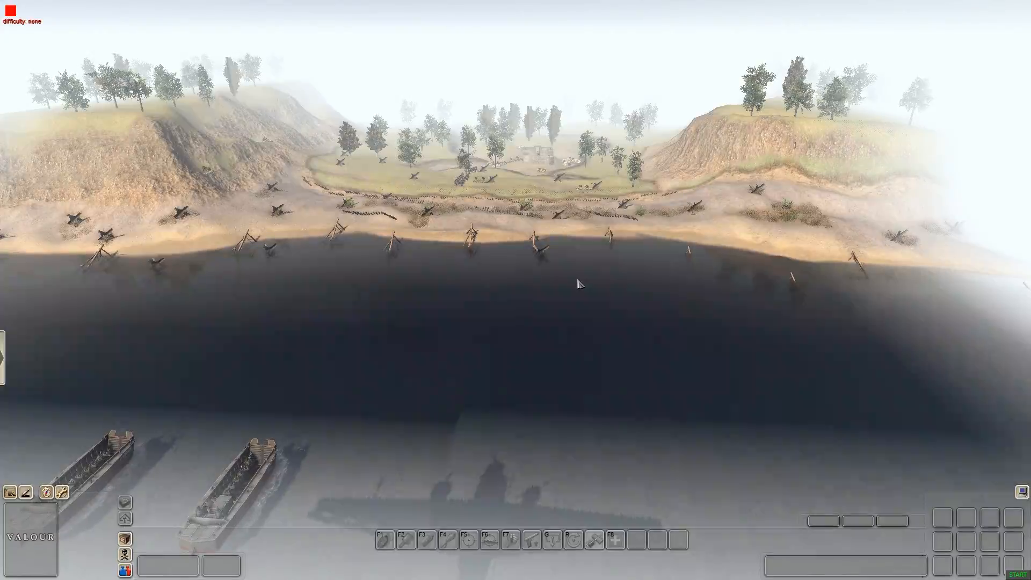
mouse_move(526, 2)
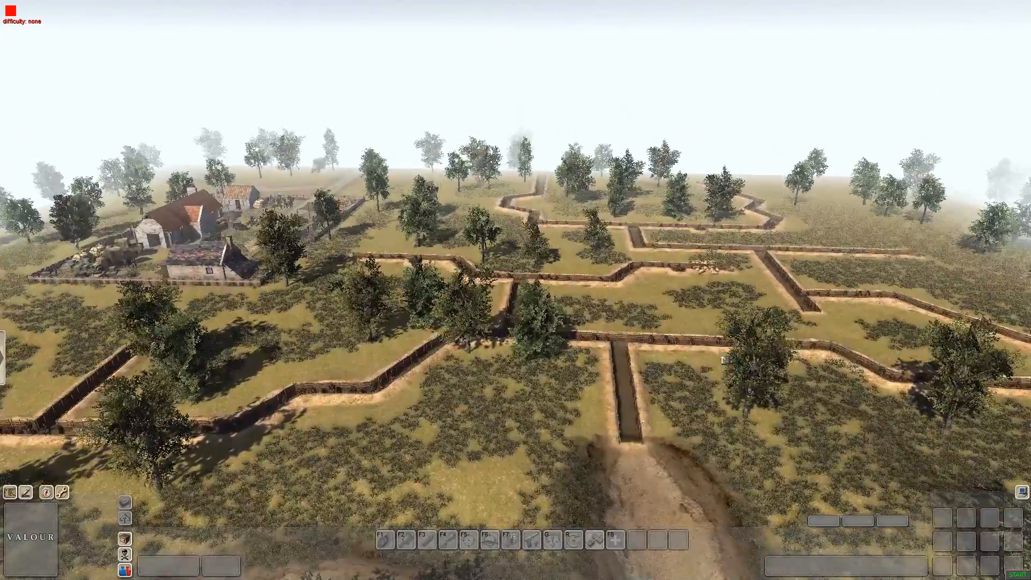
middle_click_drag(725, 361, 472, 383)
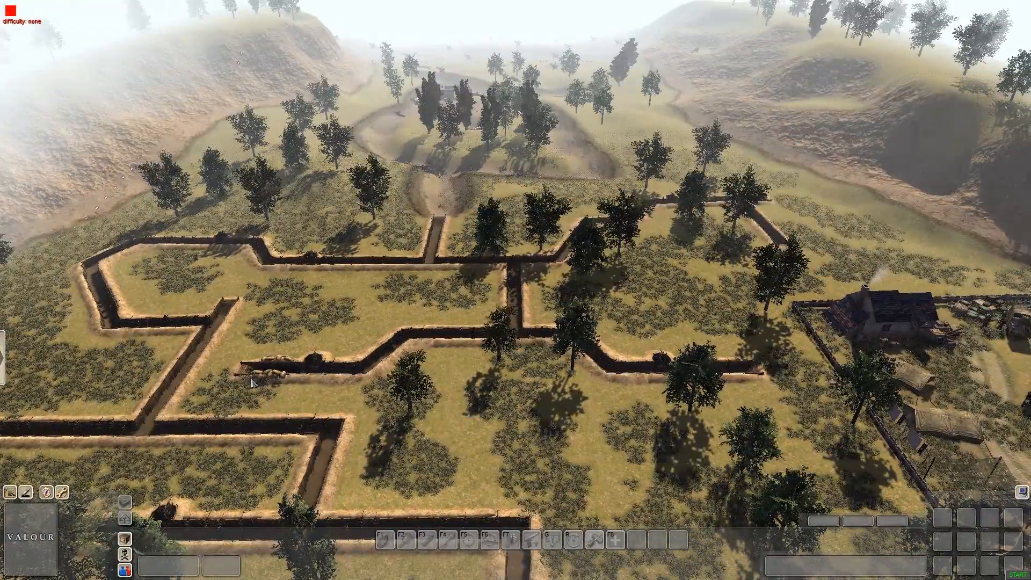